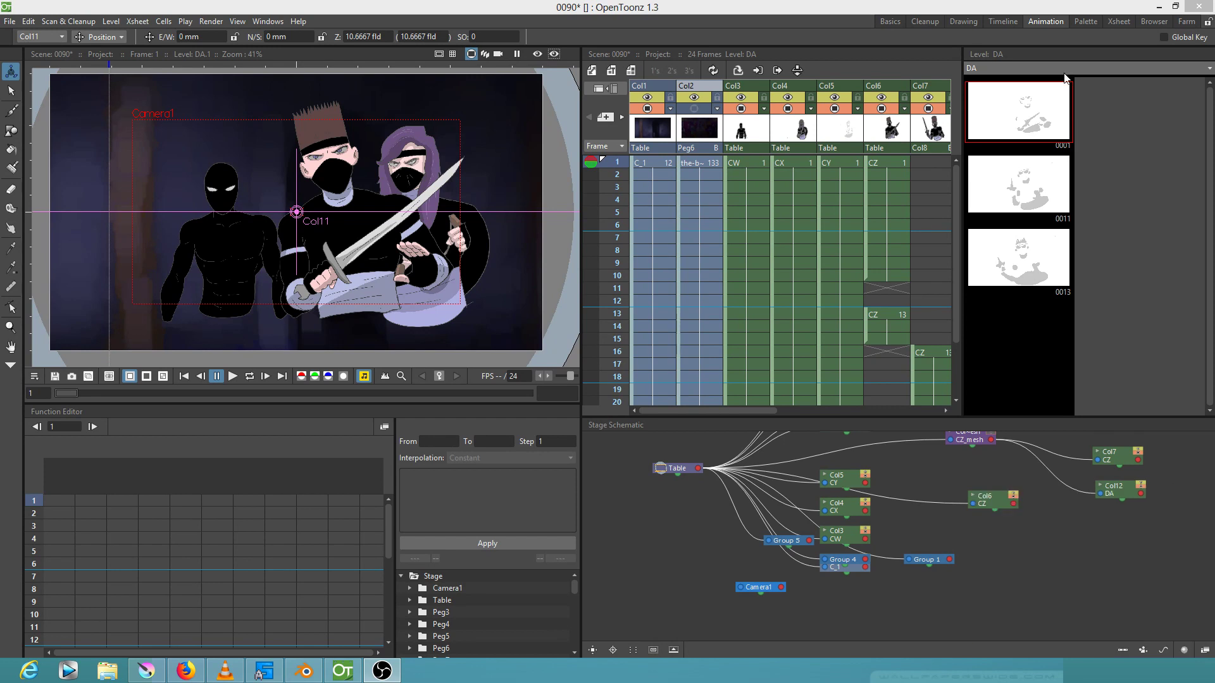
Recentre the stage graph, go to frame 2, show only the camera area and scrub the 24 frames
left_click_drag(979, 515, 1015, 555)
scroll(1011, 542, "down", 1)
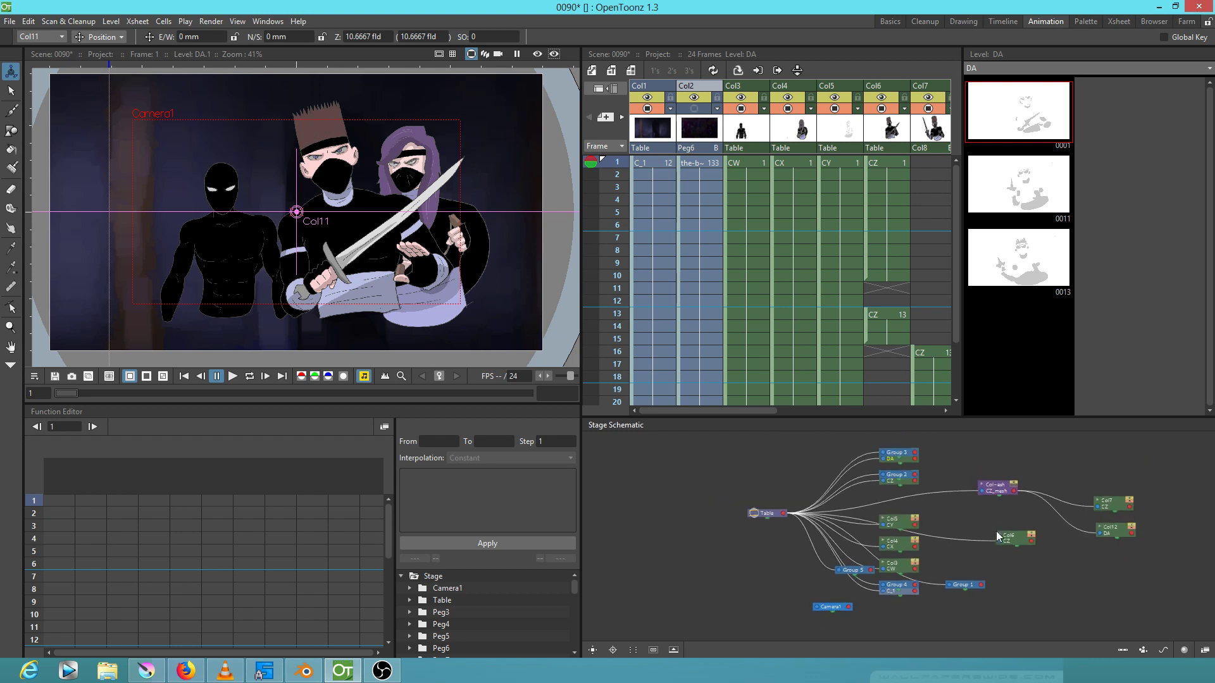
left_click_drag(834, 541, 747, 545)
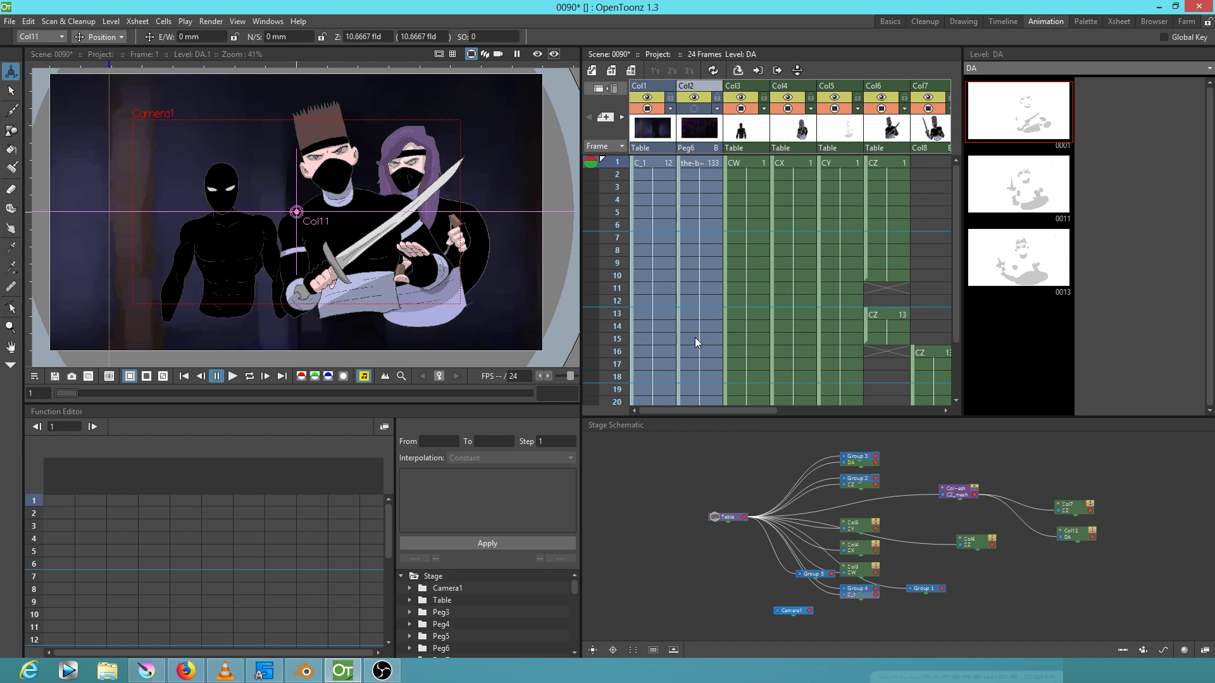
scroll(695, 338, "down", 3)
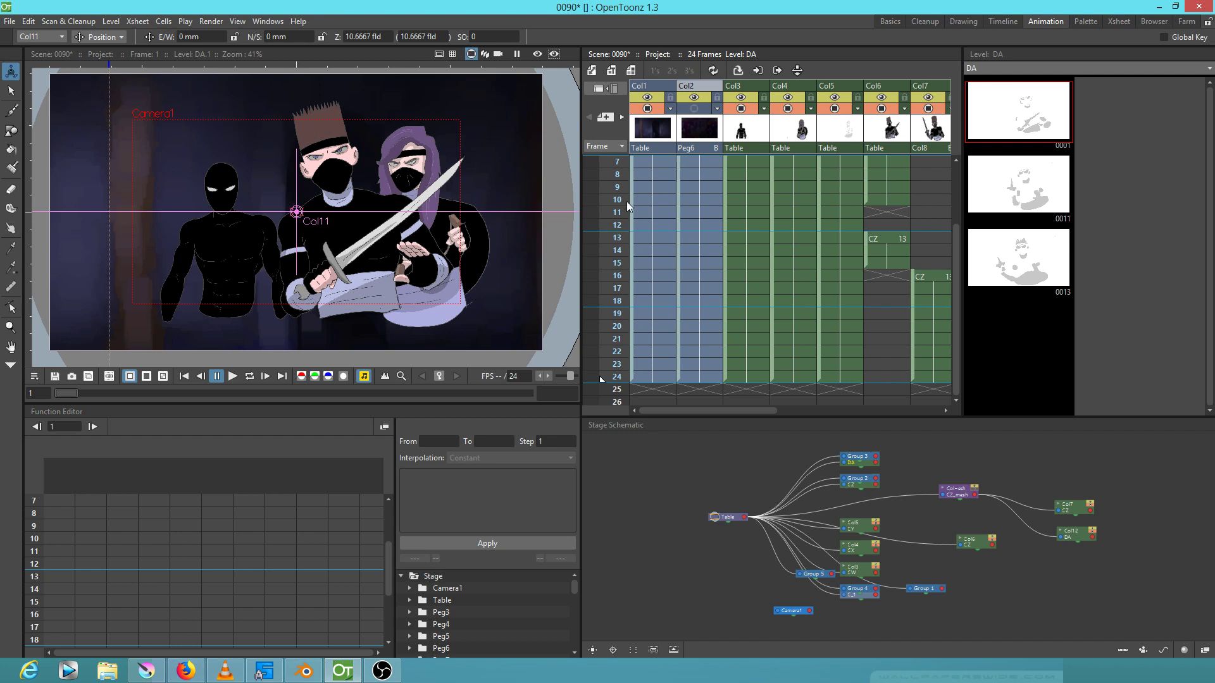
scroll(603, 192, "up", 3)
left_click(603, 176)
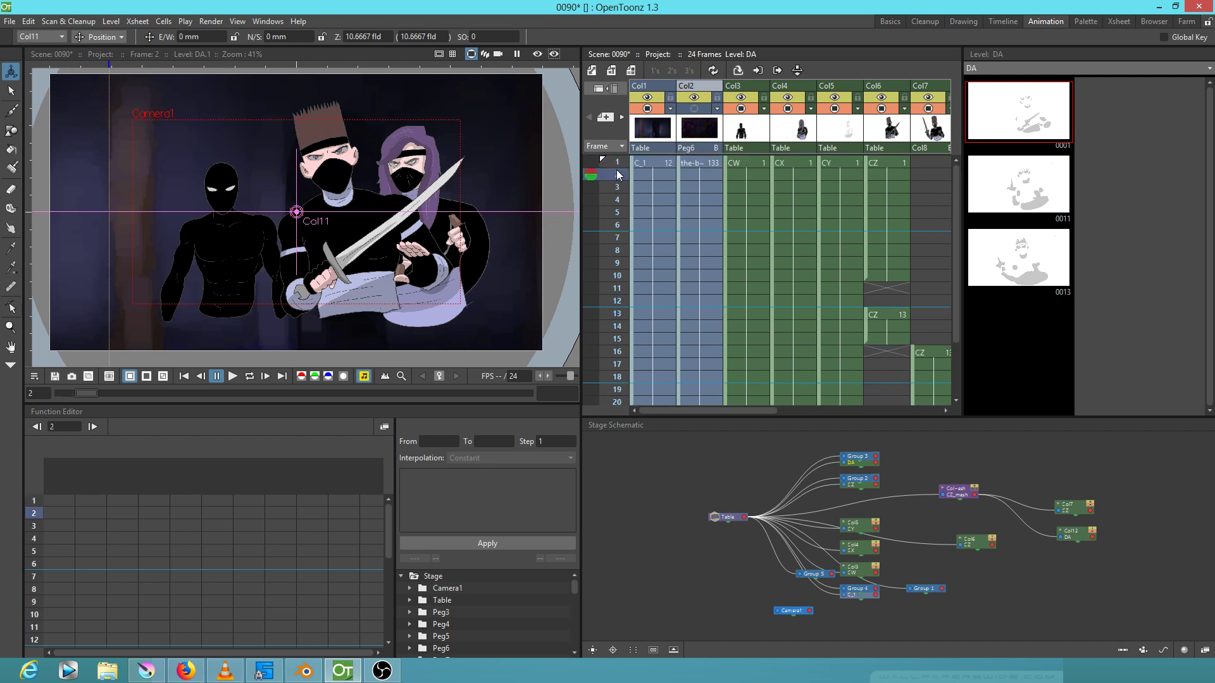
left_click(500, 54)
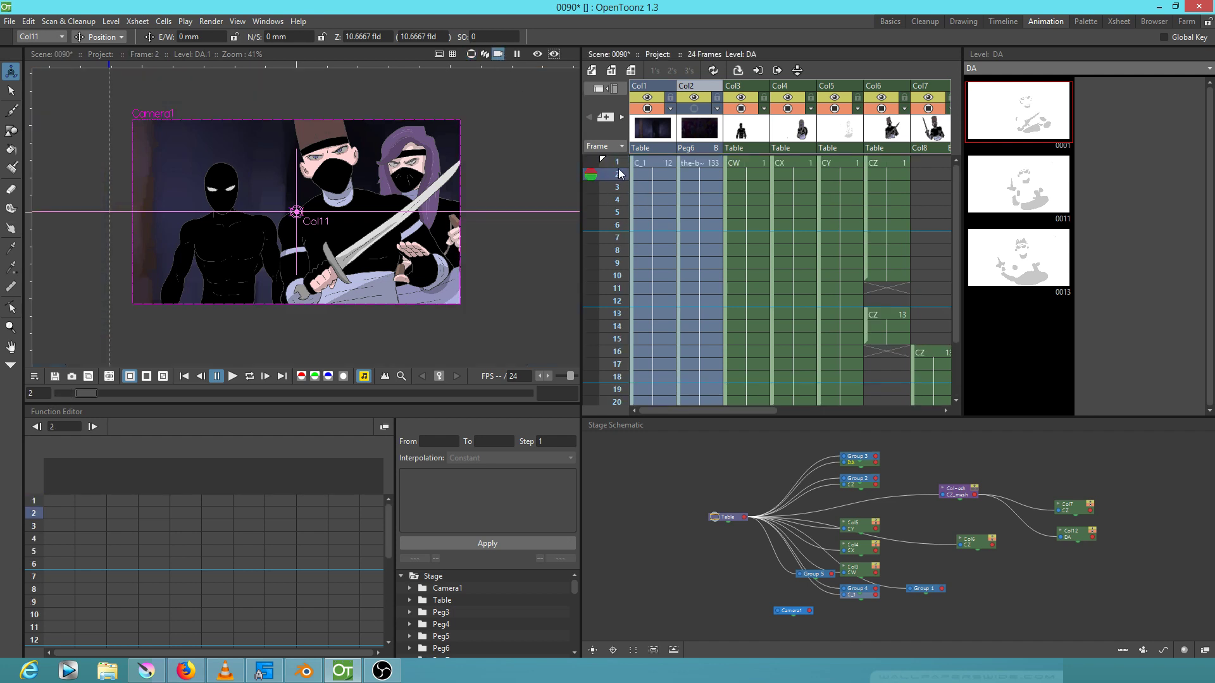
mouse_move(619, 182)
left_mouse_down()
mouse_move(618, 370)
mouse_move(613, 169)
mouse_move(601, 311)
mouse_move(598, 163)
mouse_move(588, 292)
mouse_move(589, 163)
mouse_move(614, 314)
left_mouse_up()
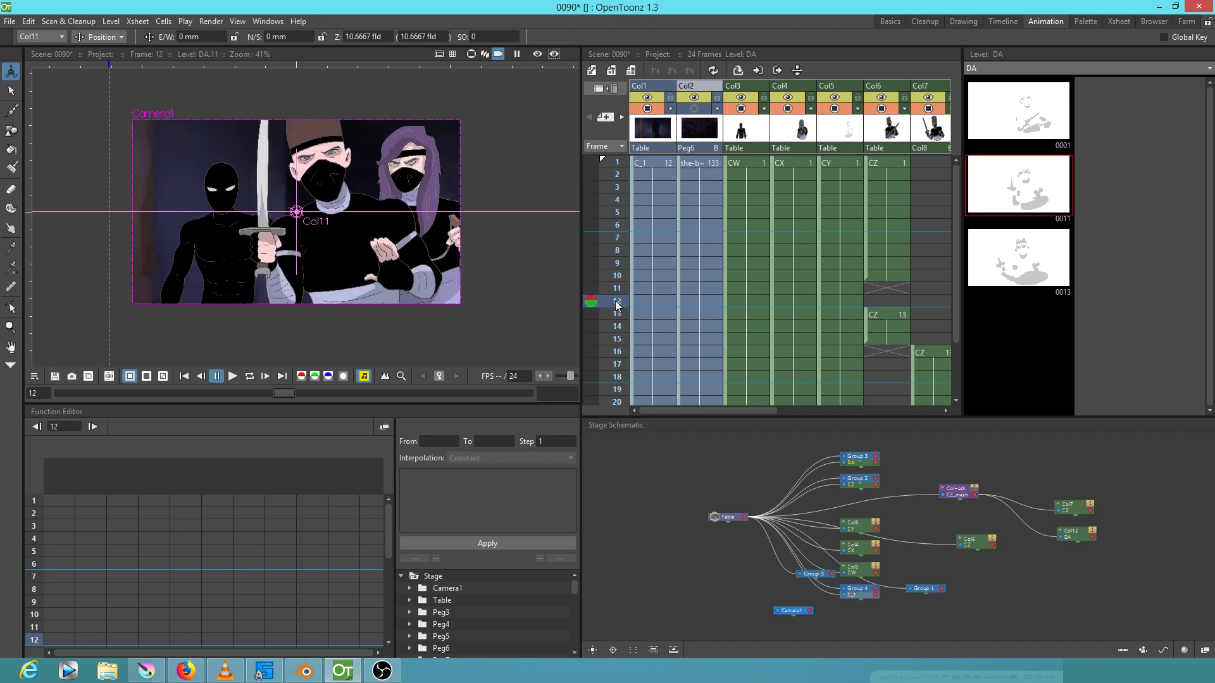
Select Col6's CZ cells at frames 13–15 and the tween cell at frame 11, then view the FX schematic
left_click(617, 290)
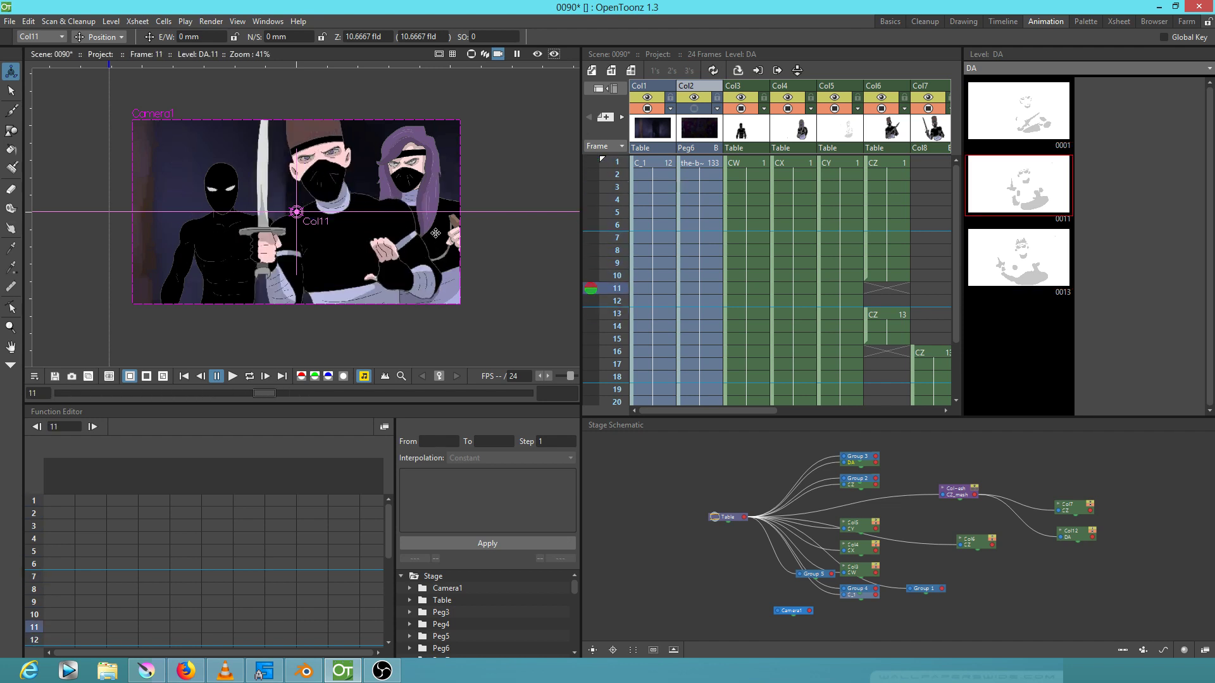
scroll(437, 231, "up", 2)
scroll(473, 276, "up", 1)
scroll(484, 266, "up", 1)
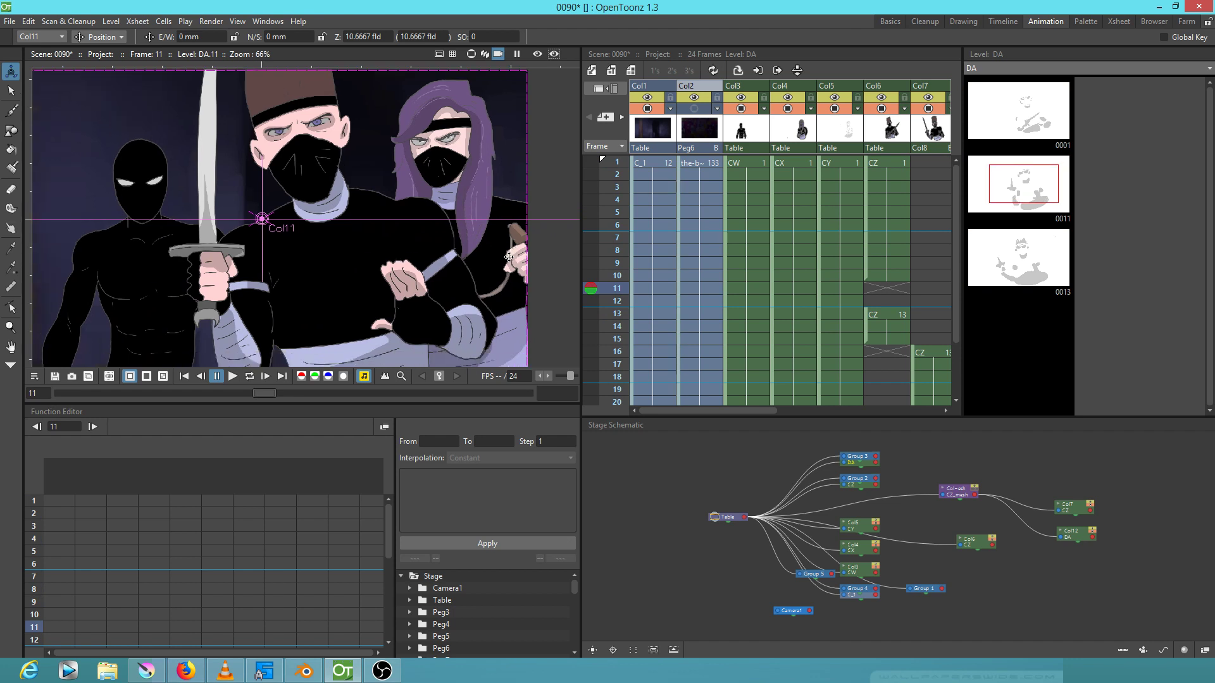
scroll(503, 259, "up", 1)
scroll(879, 313, "down", 2)
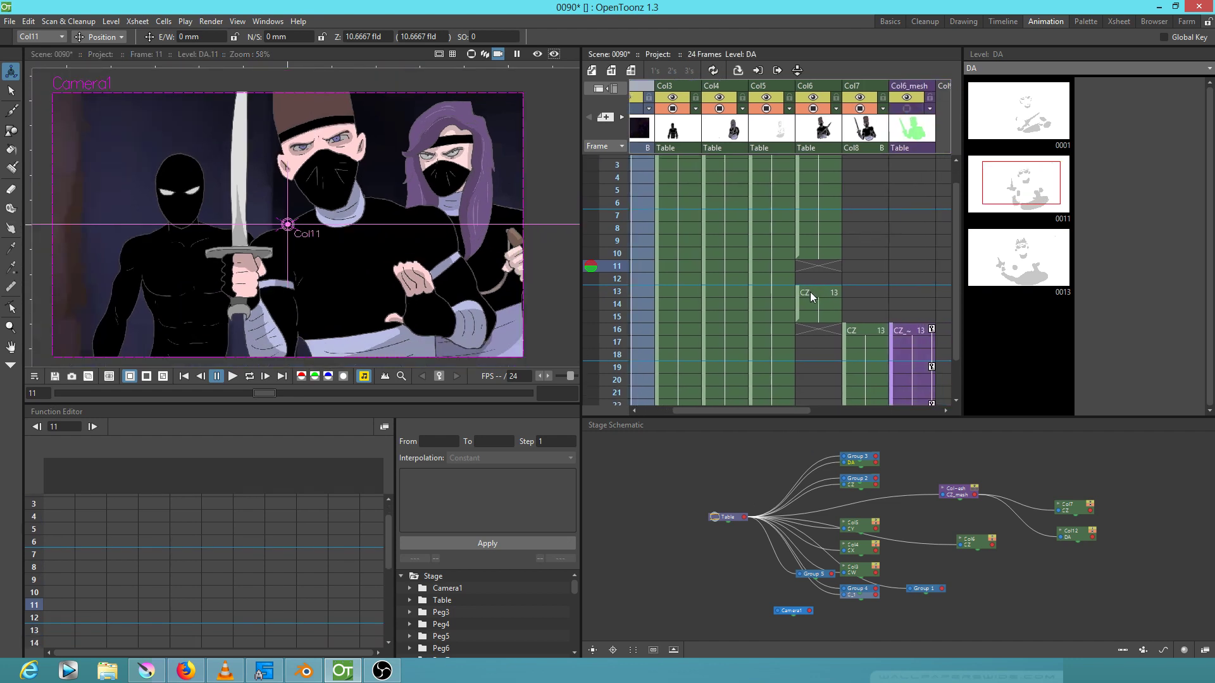
scroll(793, 302, "right", 3)
scroll(753, 293, "right", 2)
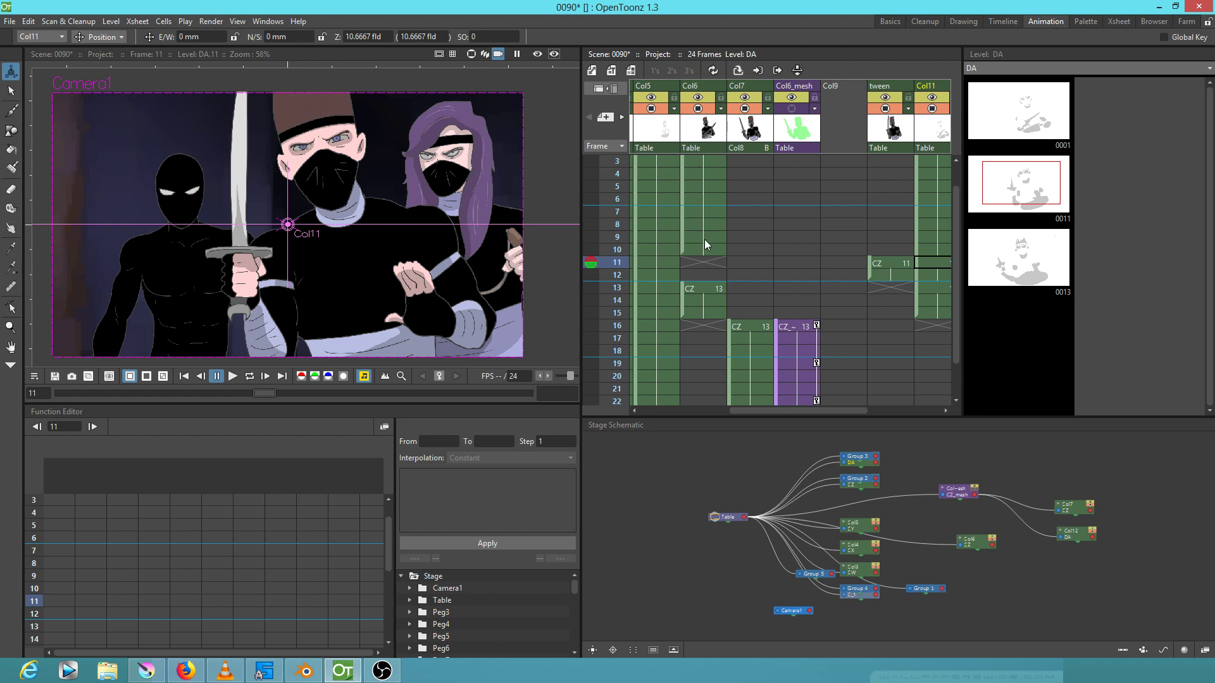
left_click(697, 286)
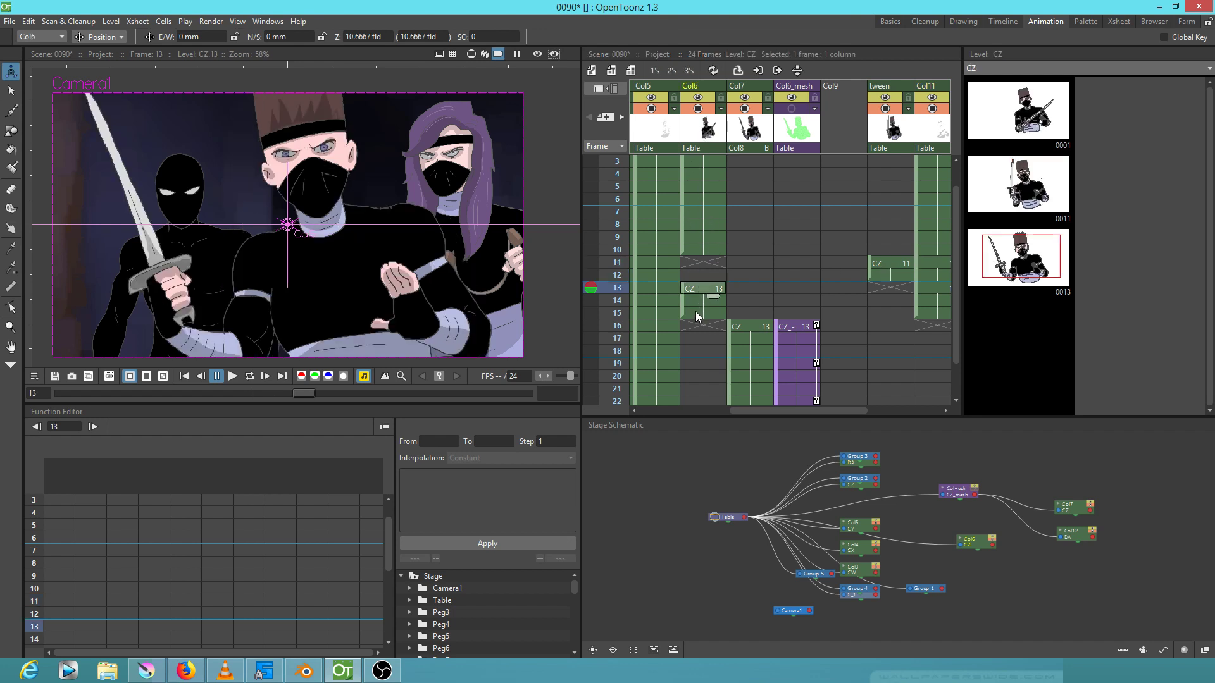
left_click_drag(684, 289, 698, 306)
left_click(888, 265)
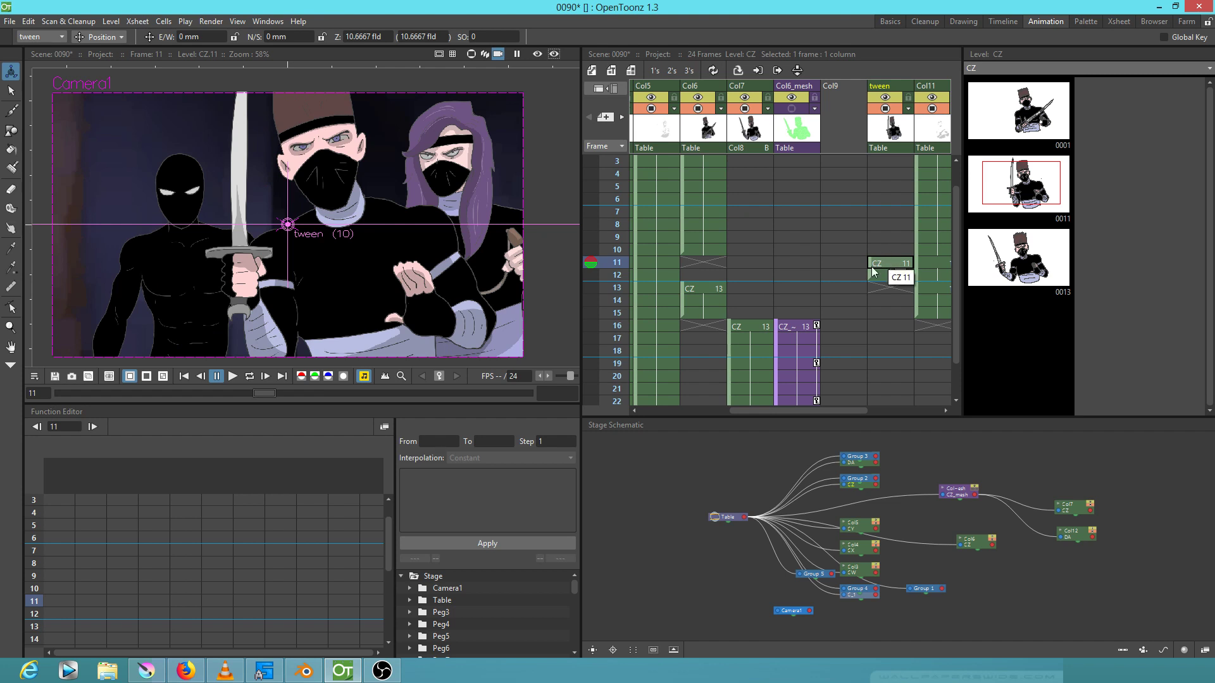
left_click(1205, 651)
Place the DirectionalBlur and tween CZ nodes side by side and preview the blurred motion across frames
left_click_drag(969, 528, 987, 476)
left_click_drag(764, 585, 756, 558)
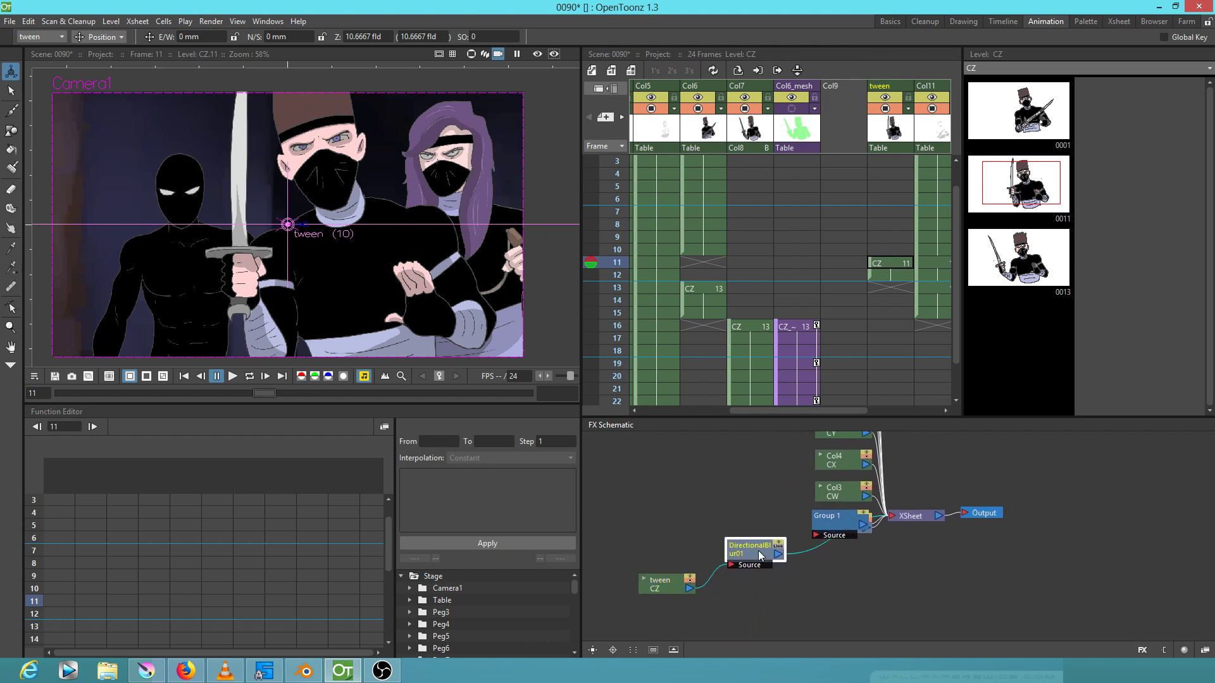
left_click_drag(675, 590, 655, 560)
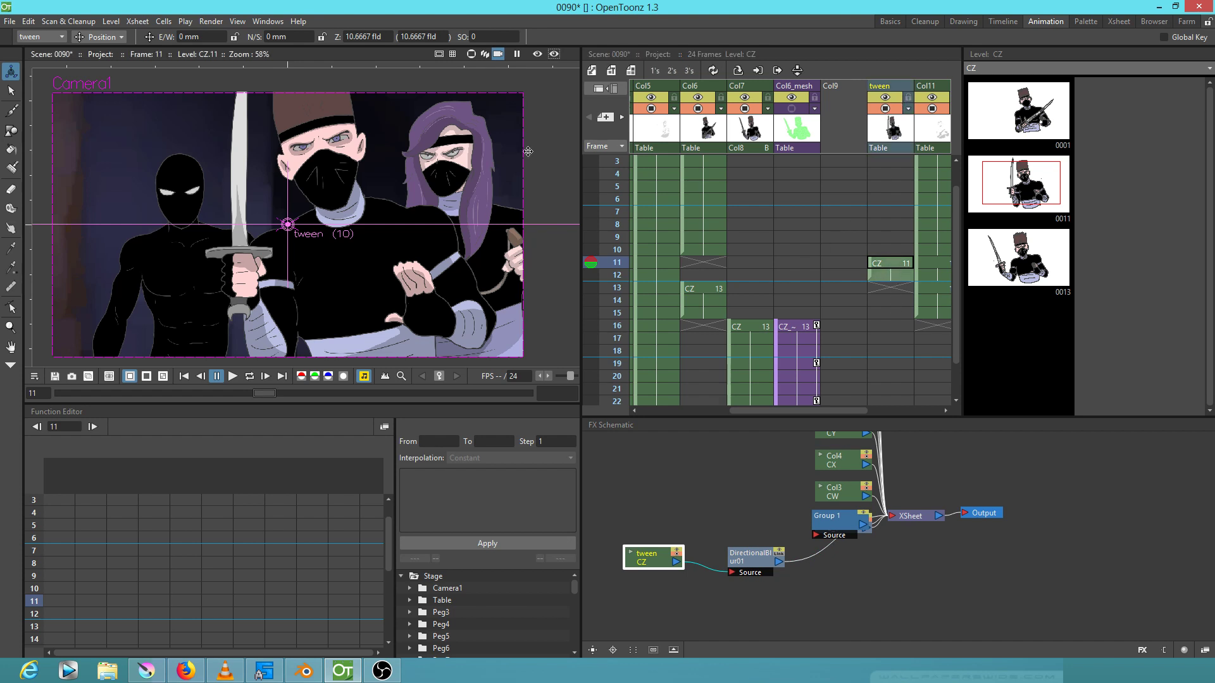
left_click(539, 56)
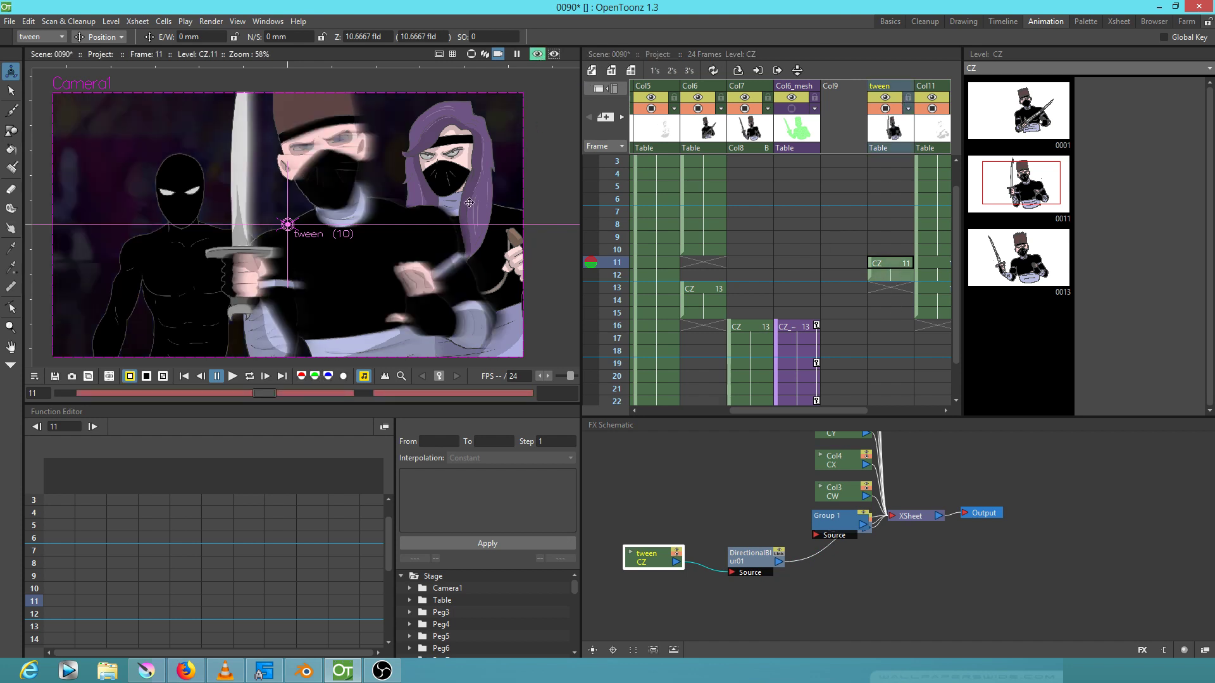
mouse_move(619, 177)
left_mouse_down()
mouse_move(614, 311)
mouse_move(615, 237)
left_mouse_up()
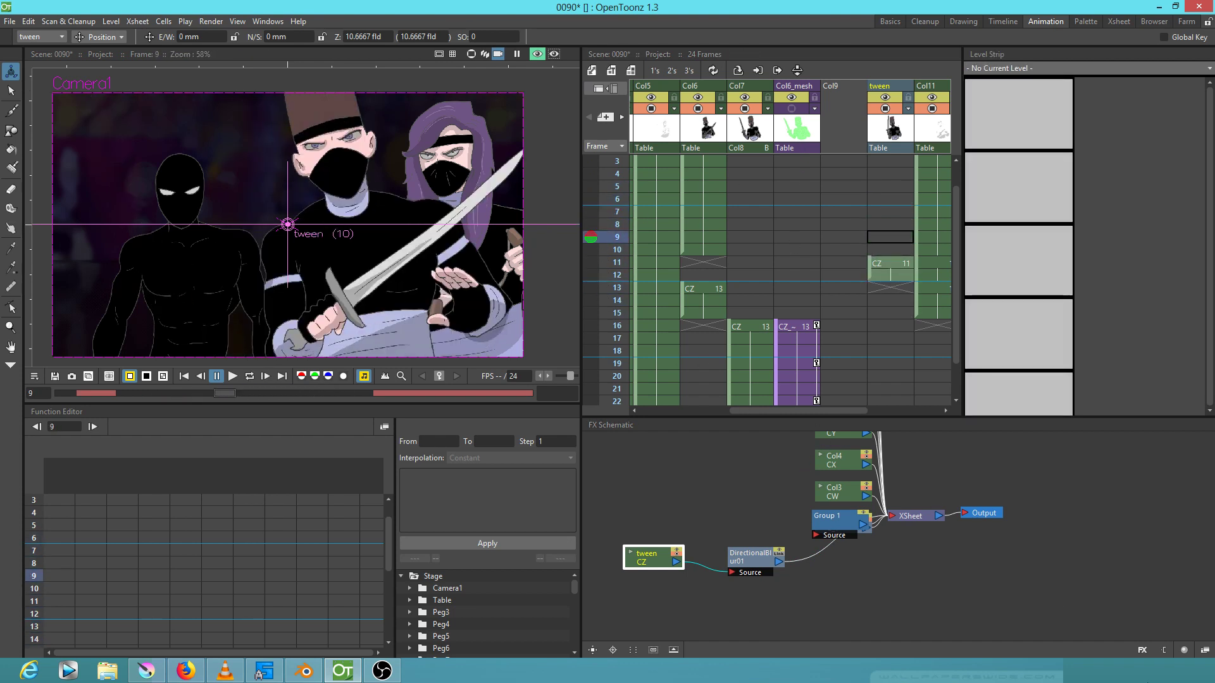
Return to the stage schematic and switch over to Krita
left_click(1182, 649)
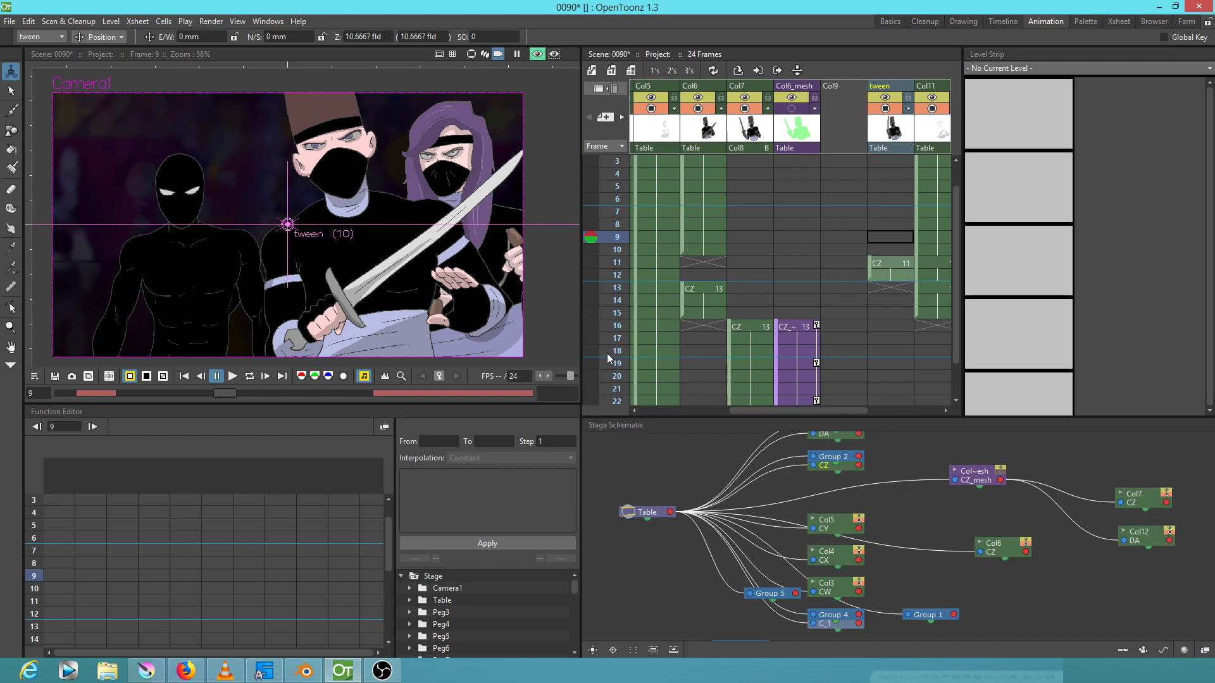
scroll(790, 277, "up", 2)
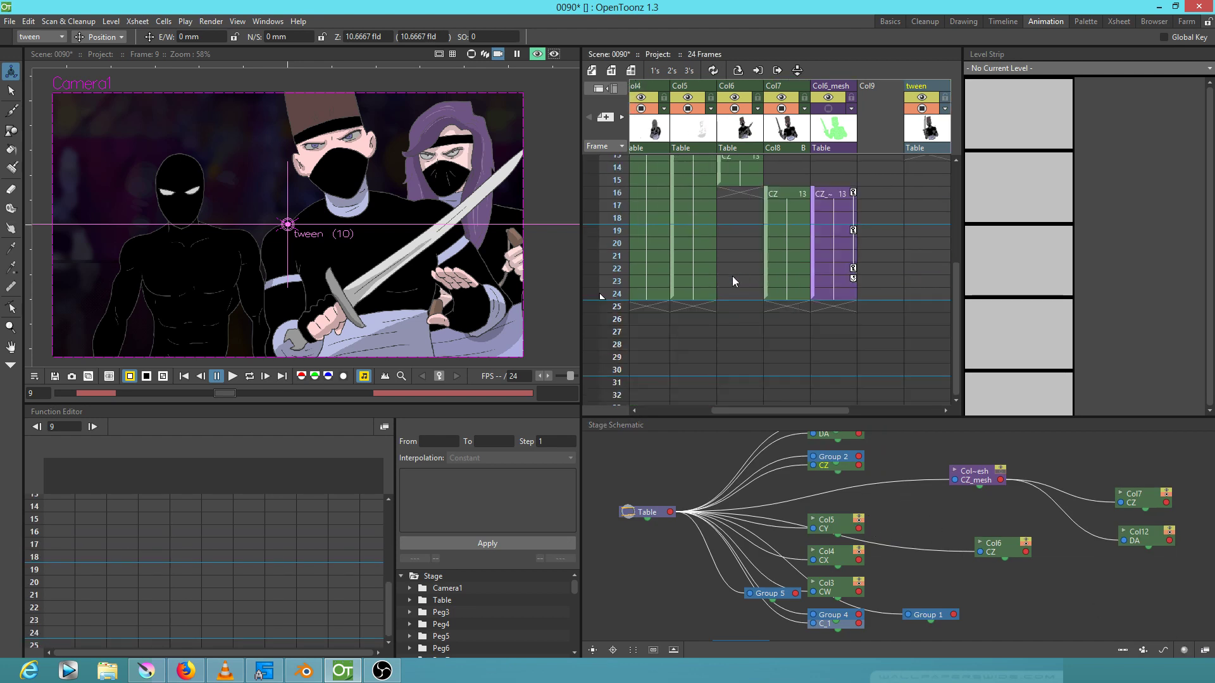
scroll(767, 278, "left", 2)
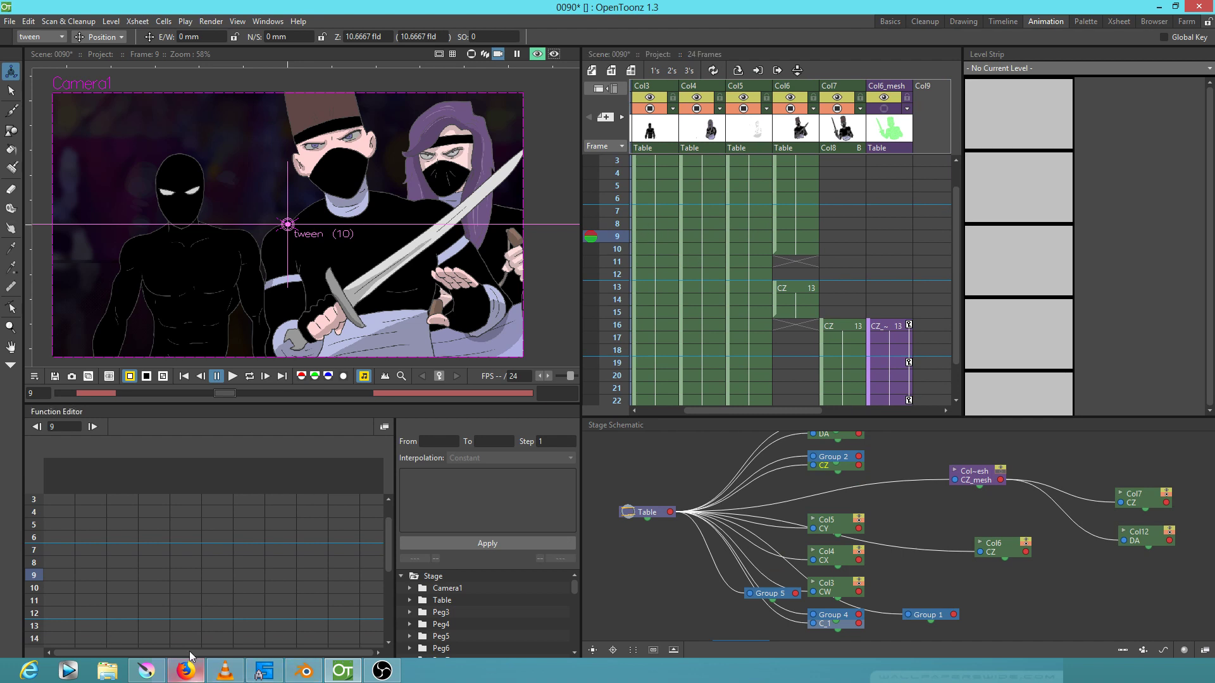
left_click(149, 671)
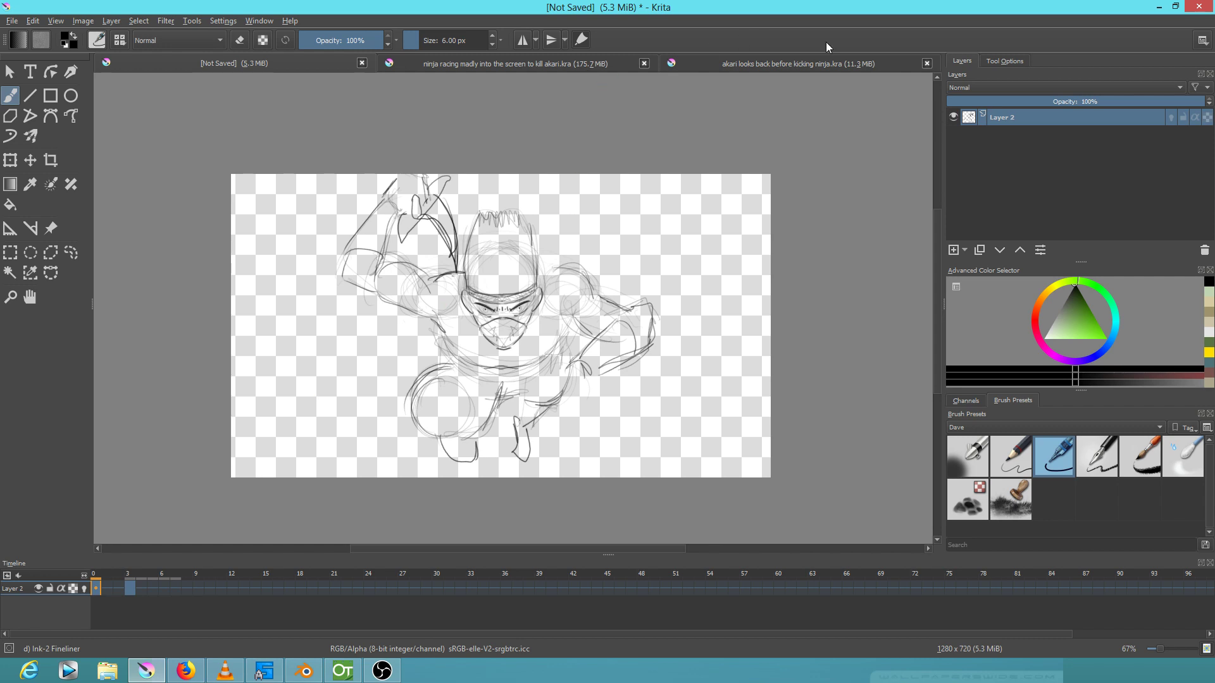
Step and replay the rough ninja sketch animation, ending on an early frame
key("Right")
key("Right")
key("Right")
key("Right")
key("Right")
key("Right")
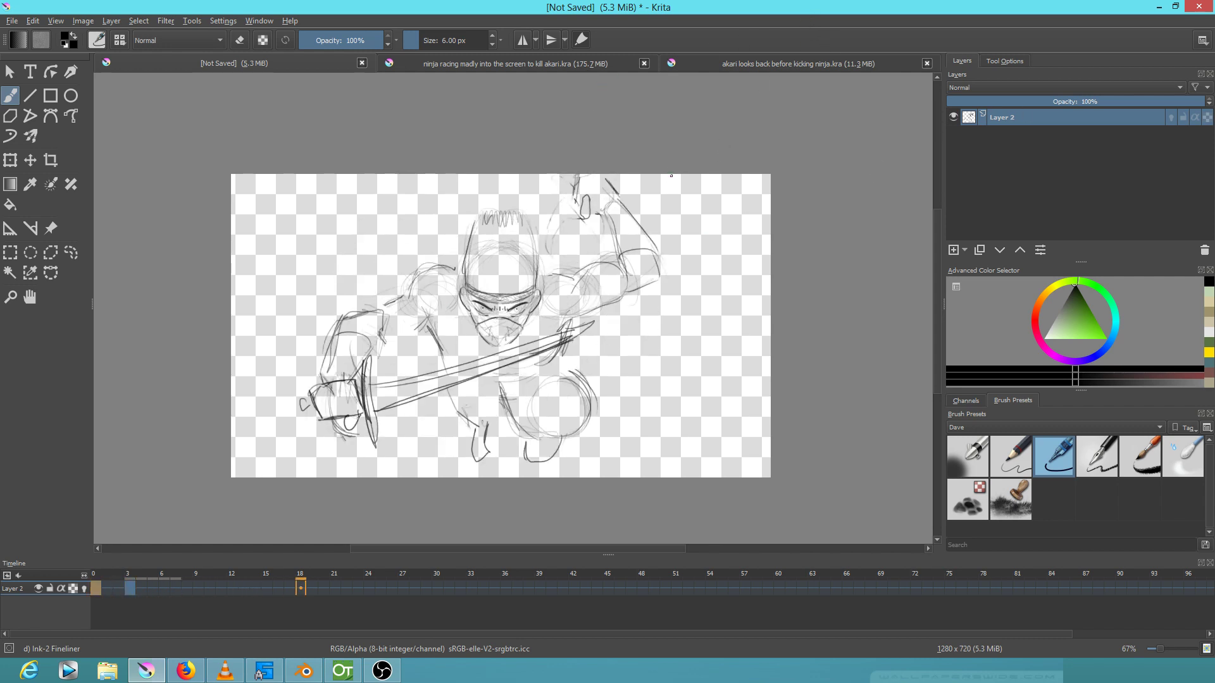
key("Right")
key("Right")
left_click(154, 581)
key("Right")
left_click(131, 589)
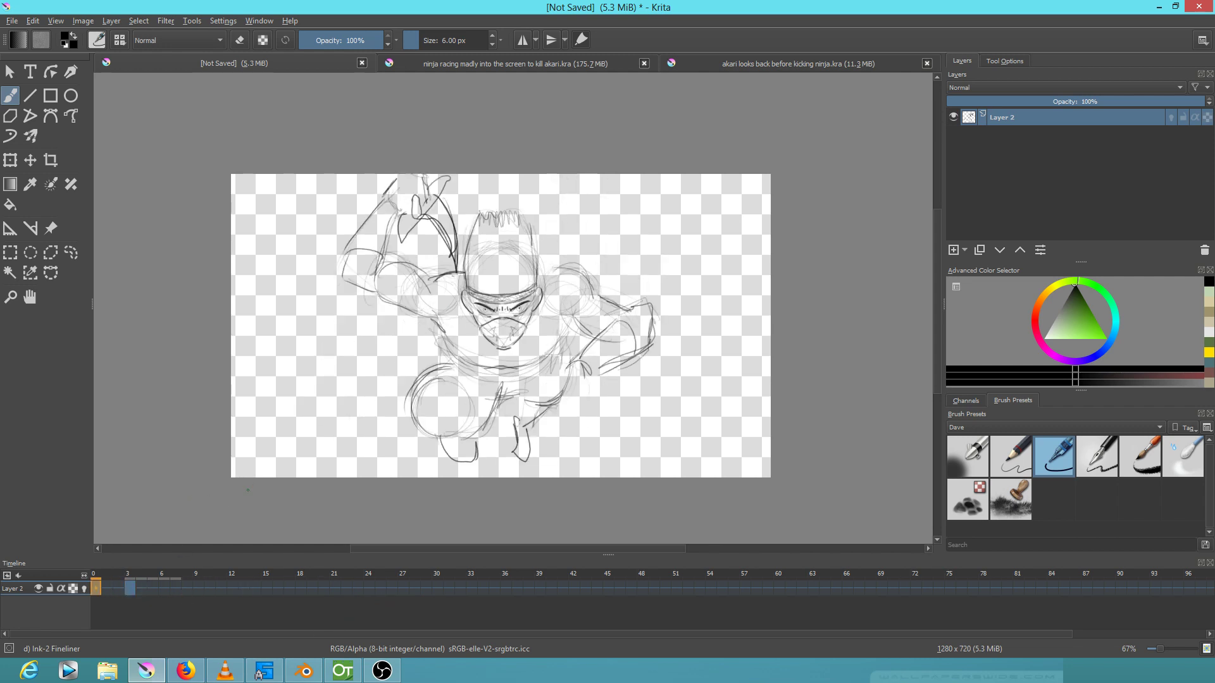
In the 'ninja racing madly' document, fade background Layer 13 to about 31% opacity and return to OpenToonz
left_click(827, 64)
left_click(563, 62)
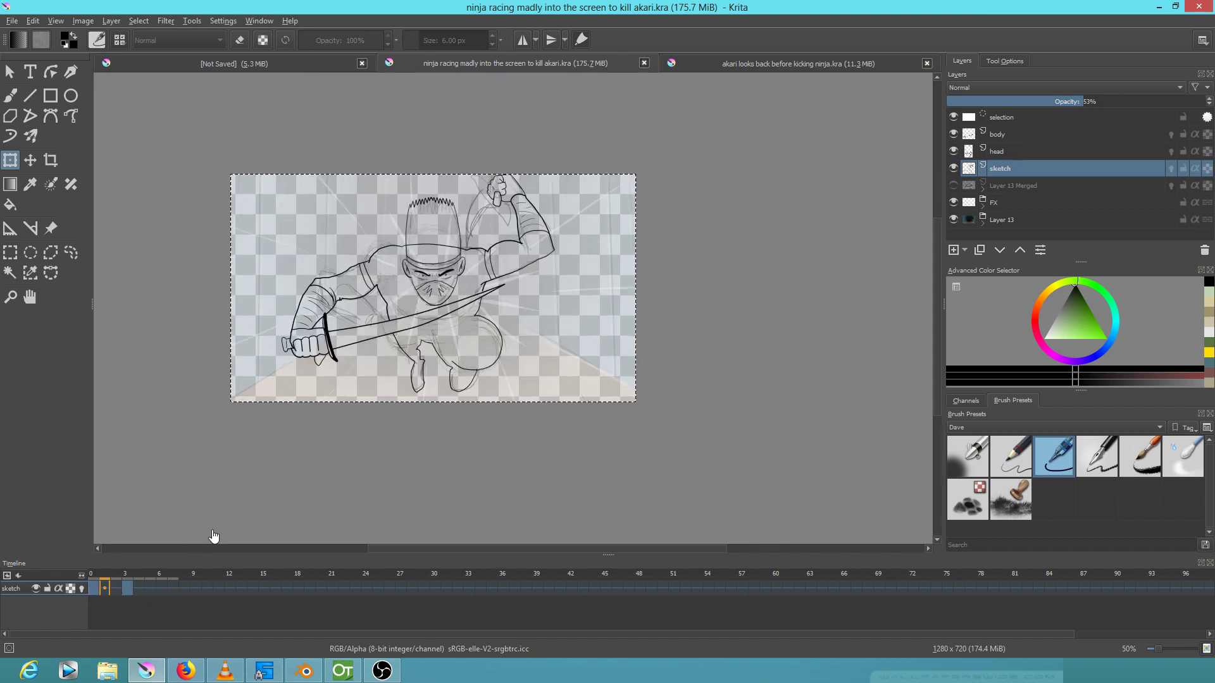
key("Return")
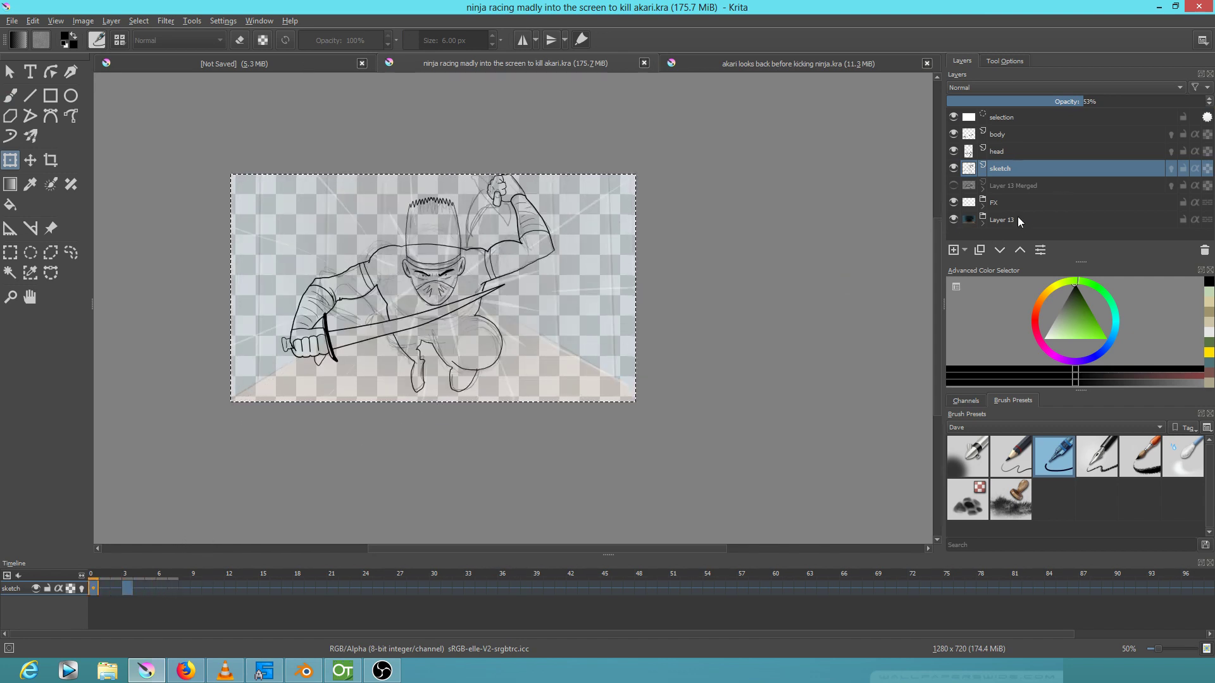
left_click(1022, 220)
left_click(998, 102)
left_click_drag(998, 102, 1205, 102)
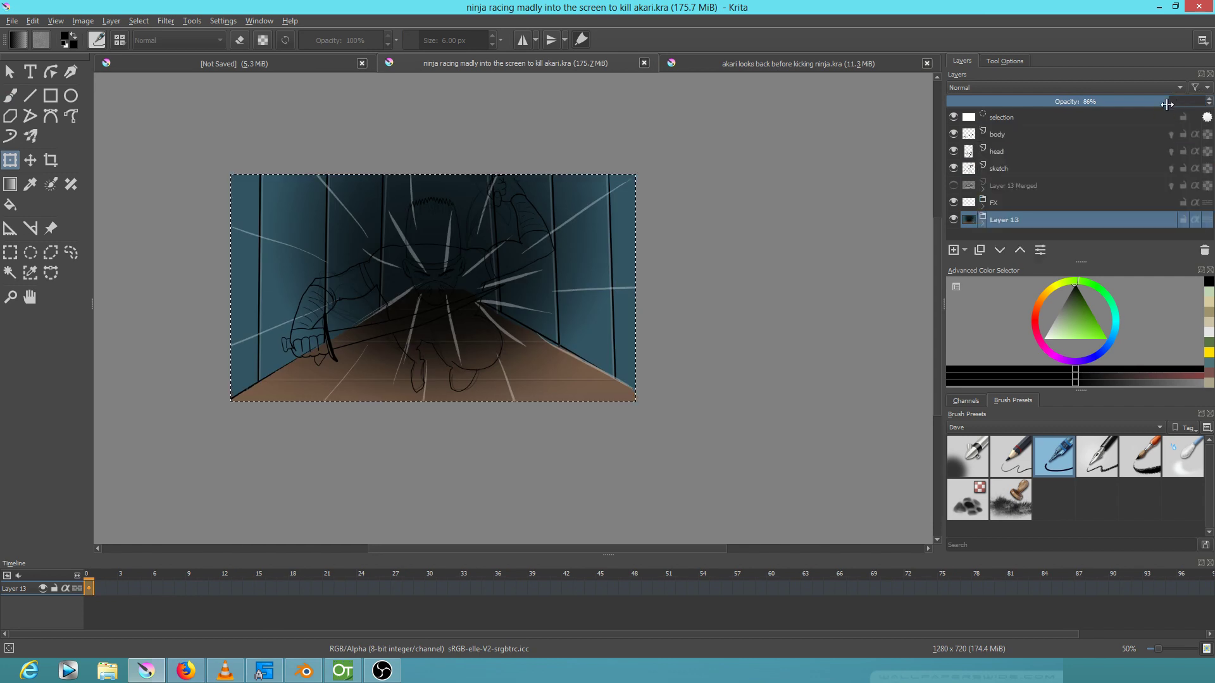
left_click_drag(1181, 102, 1028, 104)
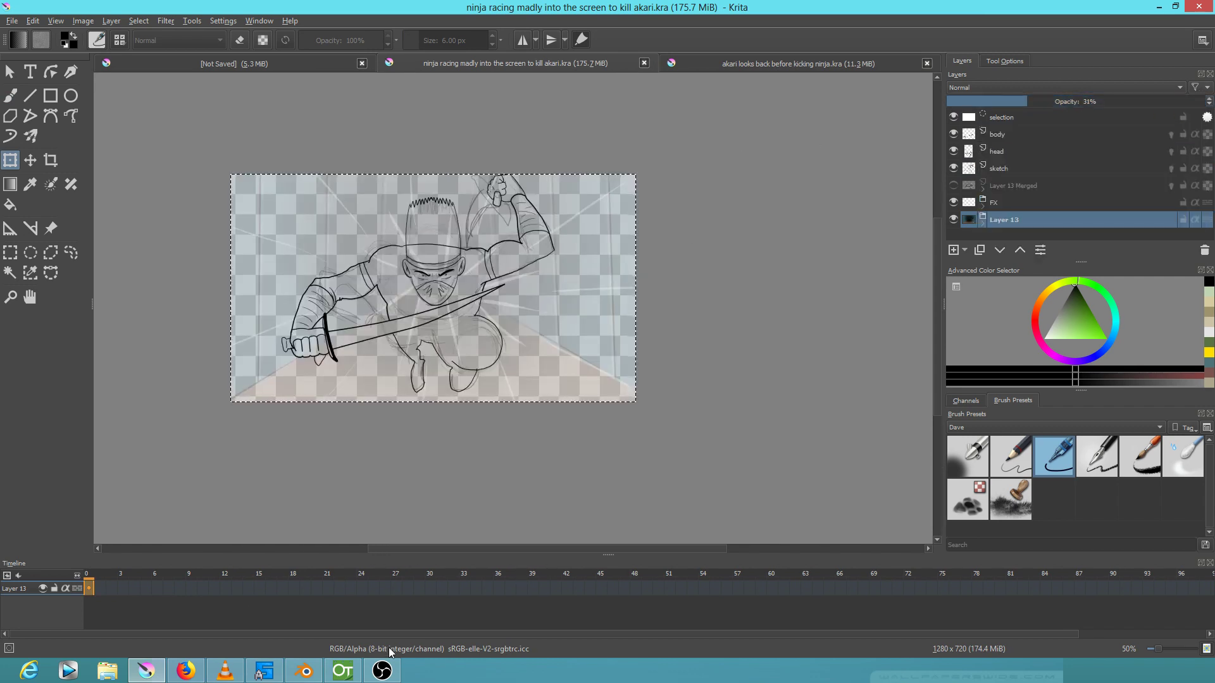
left_click(344, 672)
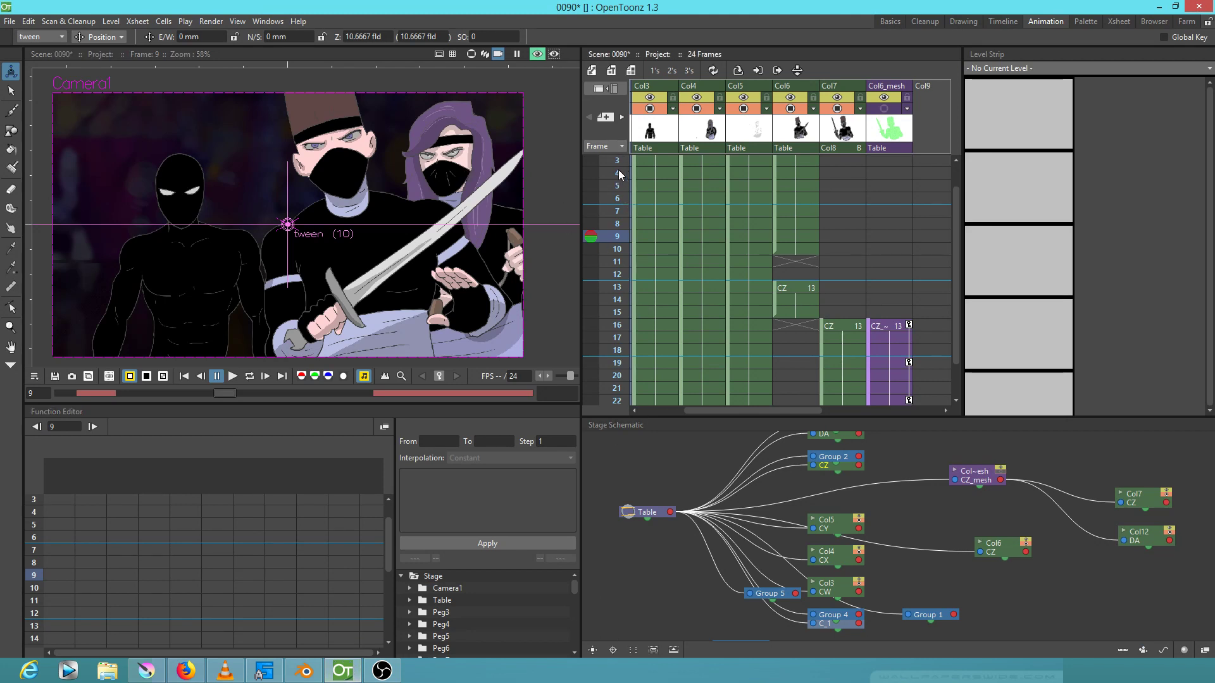
scroll(611, 162, "up", 2)
Check the ninja's poses at frames 16, 19 and 22
left_click_drag(618, 167, 618, 353)
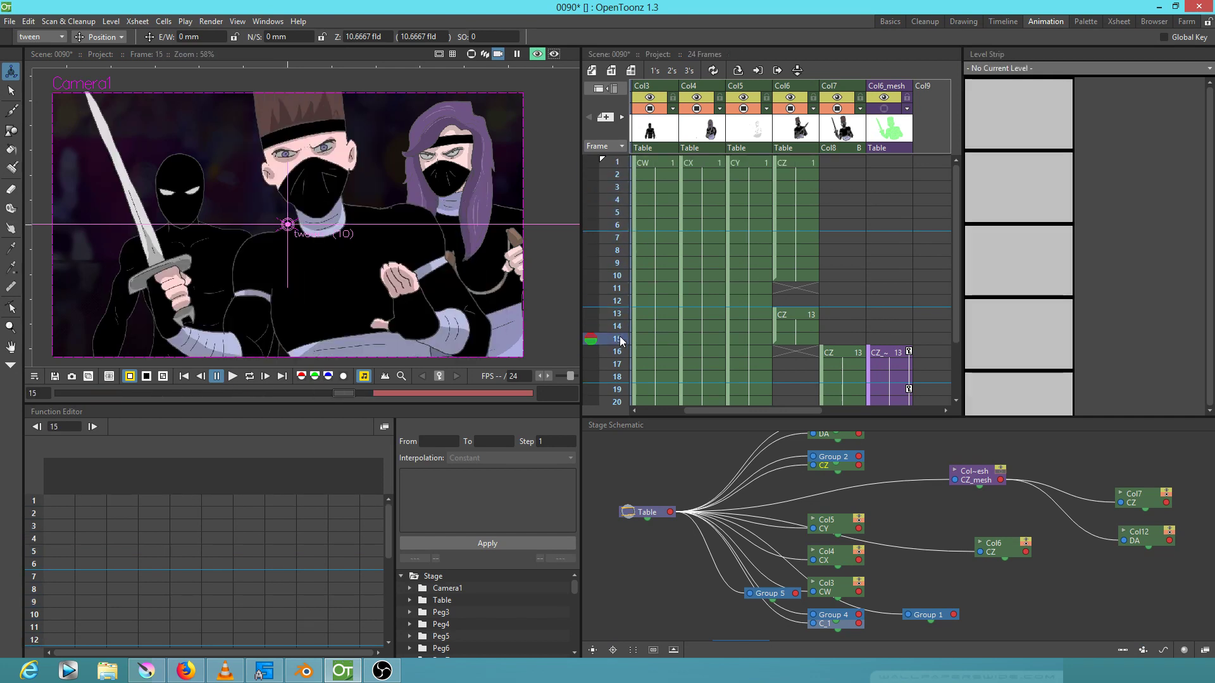
scroll(897, 241, "down", 4)
scroll(882, 192, "right", 3)
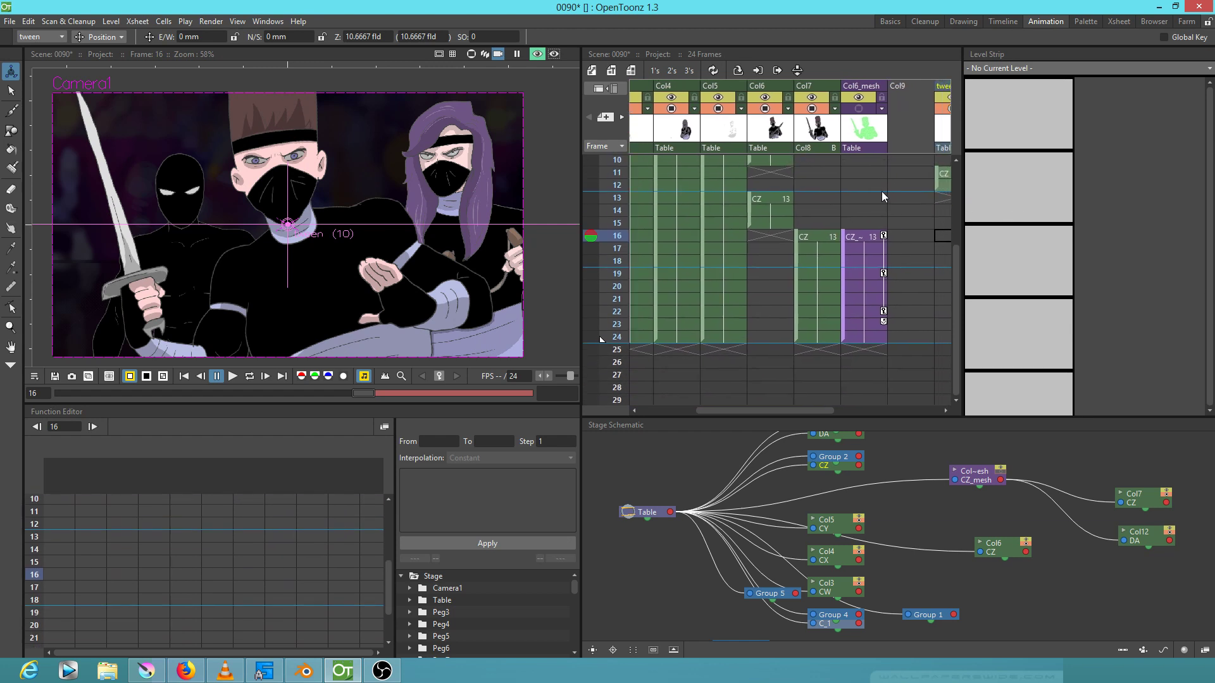
scroll(842, 225, "up", 2, "ctrl")
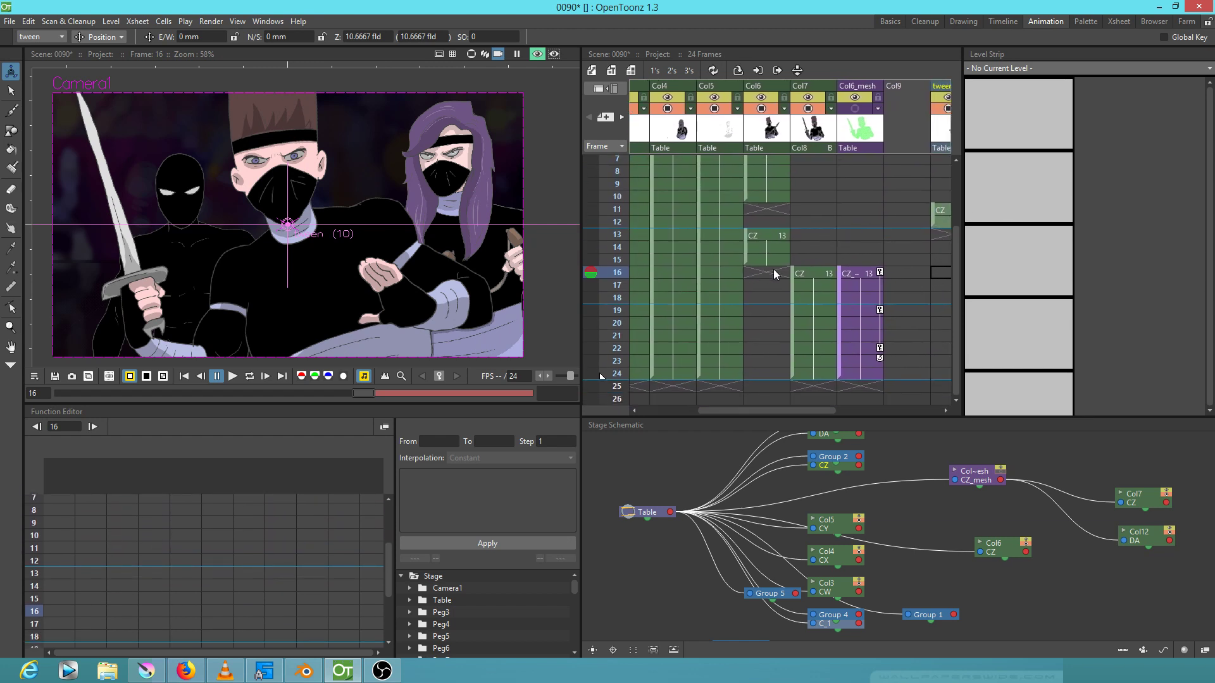
left_click(806, 276)
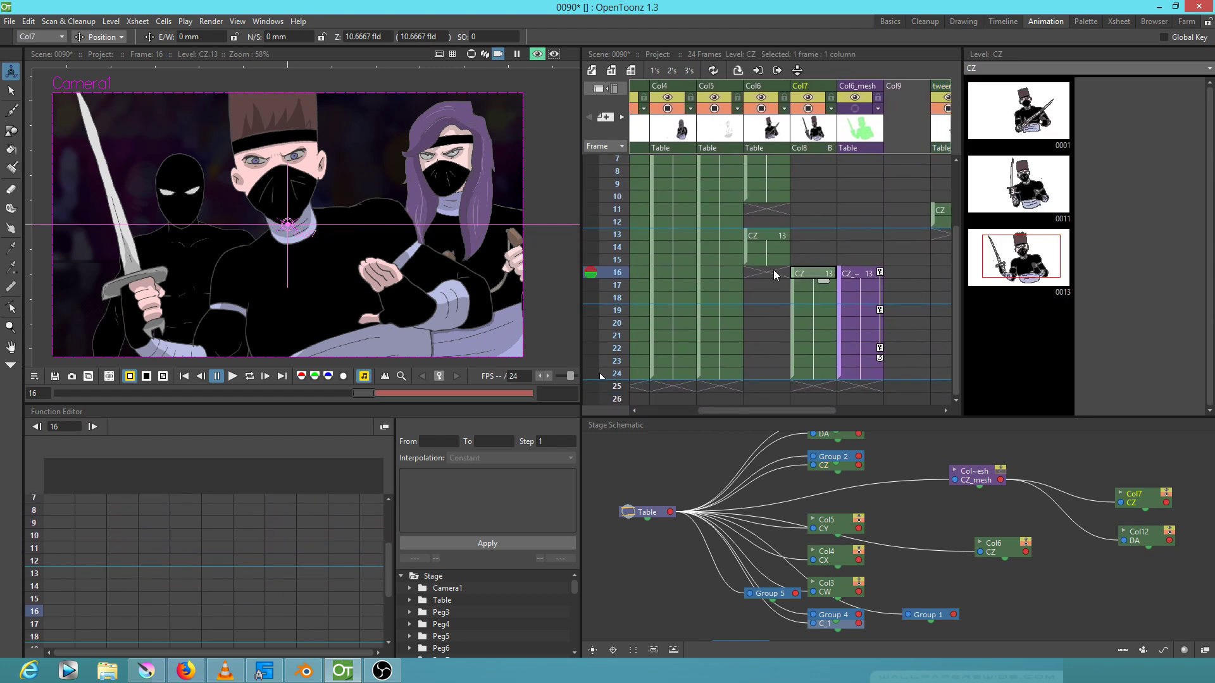
scroll(704, 299, "down", 4)
scroll(665, 285, "left", 1)
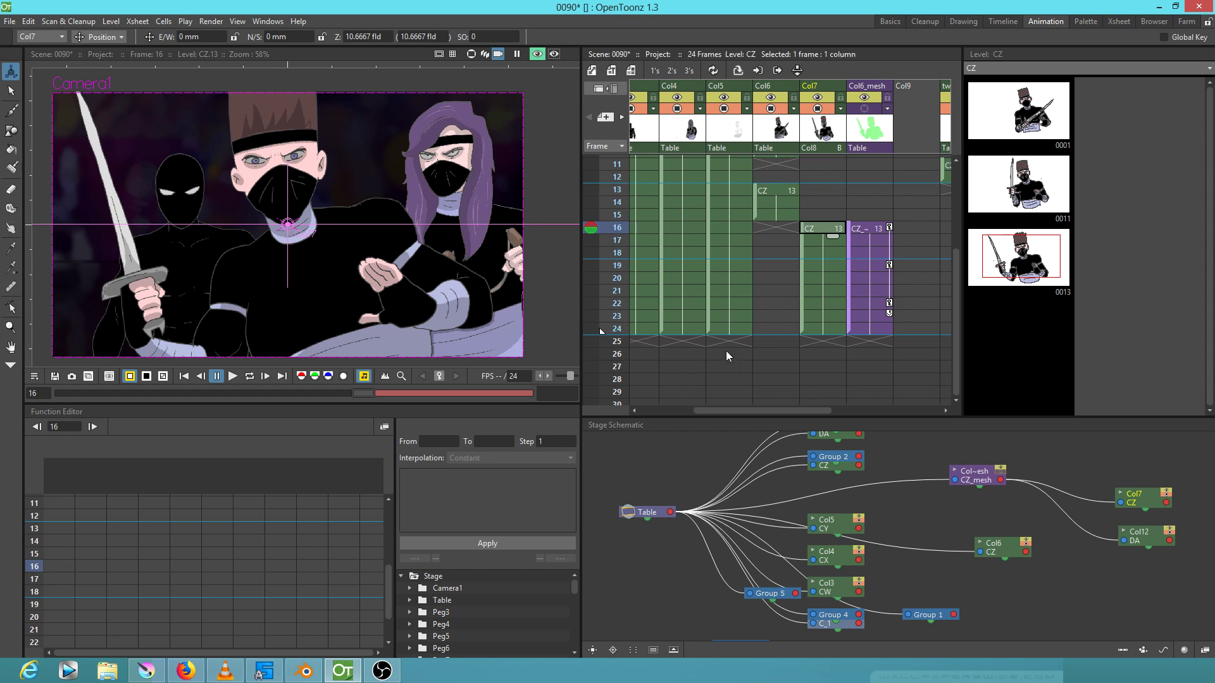
left_click(891, 265)
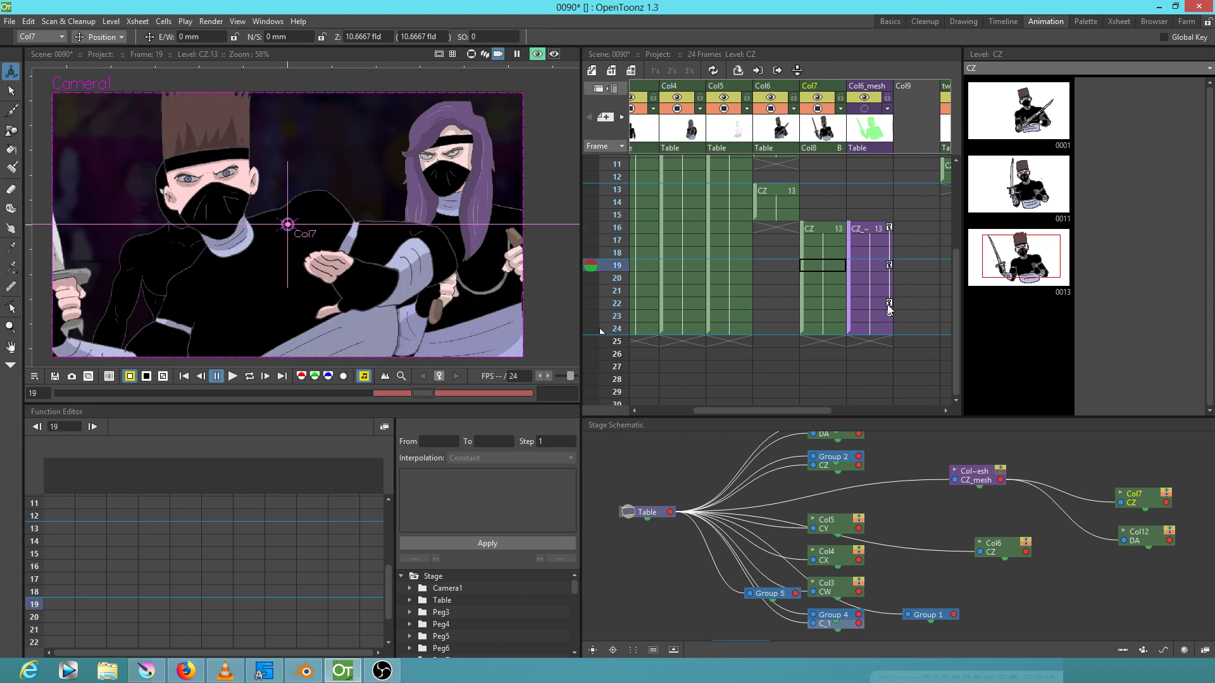
left_click(890, 306)
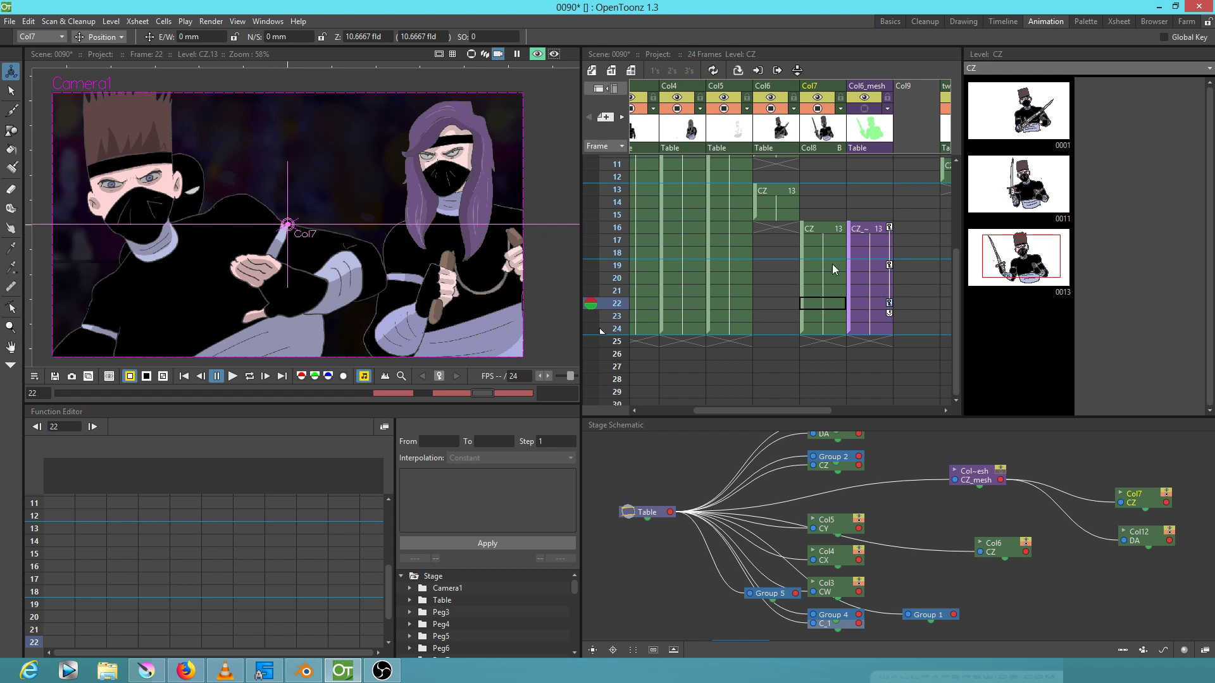
Remove frames at Col3 frame 14, shortening the scene to 22 frames
left_click(651, 203)
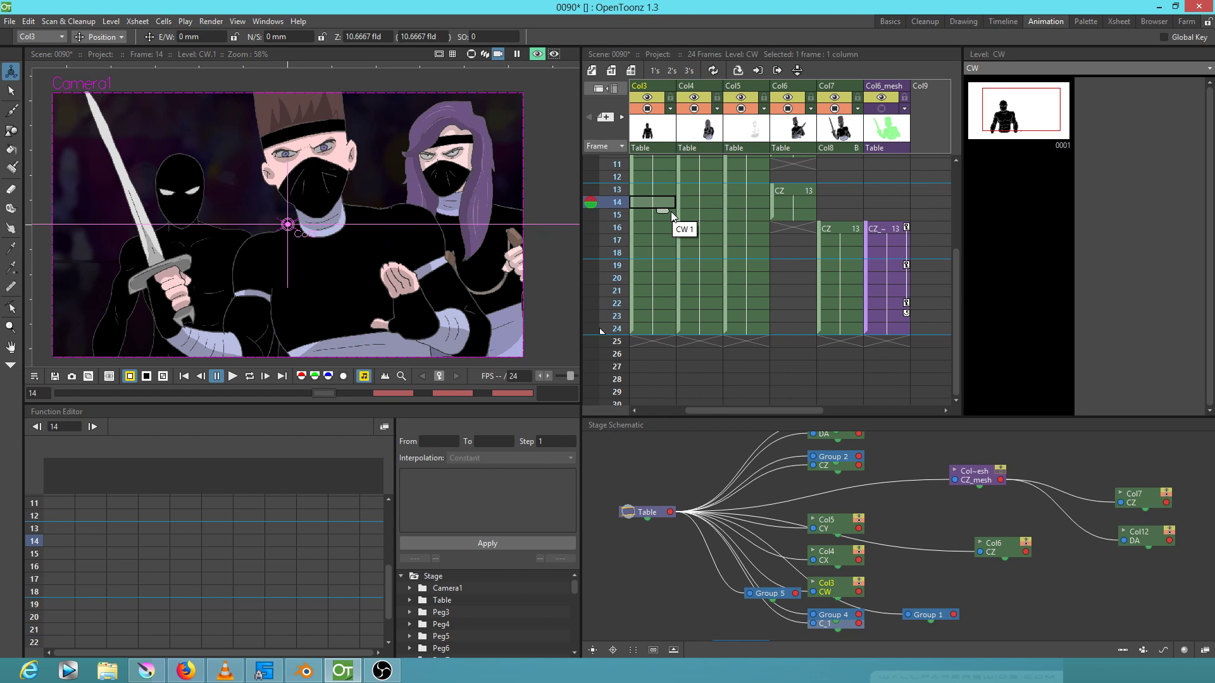
key("Delete")
Remove and restore frames at 14 so the scene settles at 23 frames
key("Delete")
key("Delete")
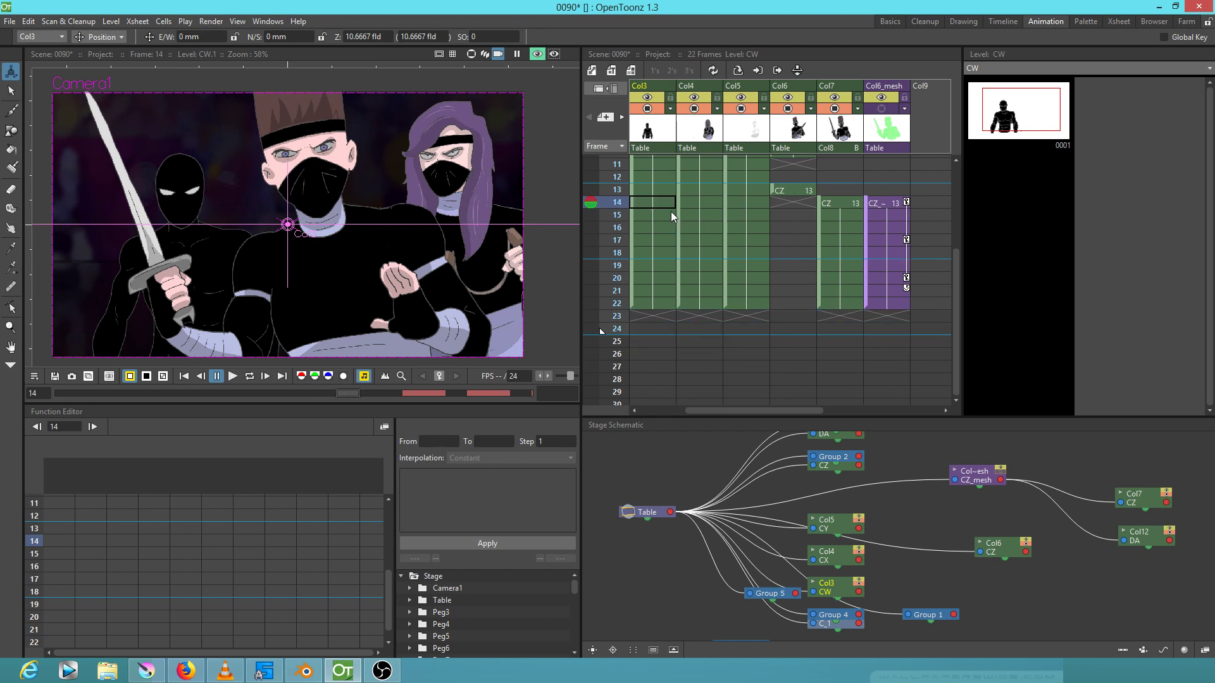
key("Delete")
key("Delete")
key("Delete")
key("Delete")
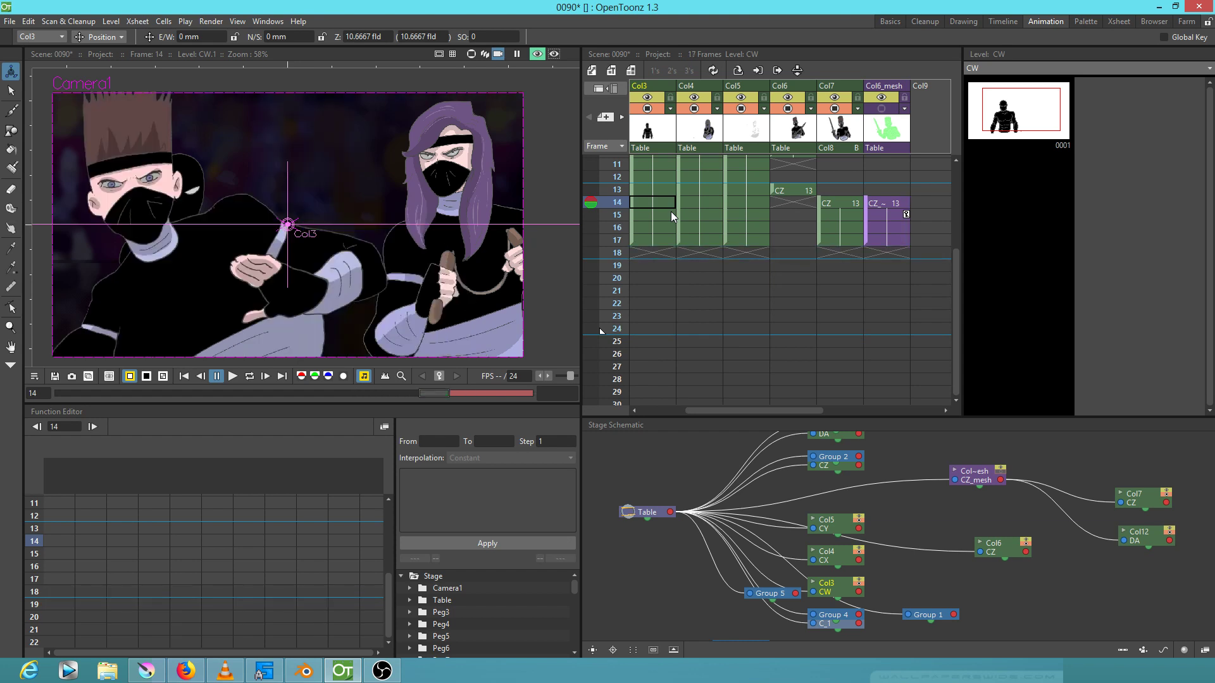
key("Insert")
key("Insert")
key("Insert")
key("Insert")
key("Insert")
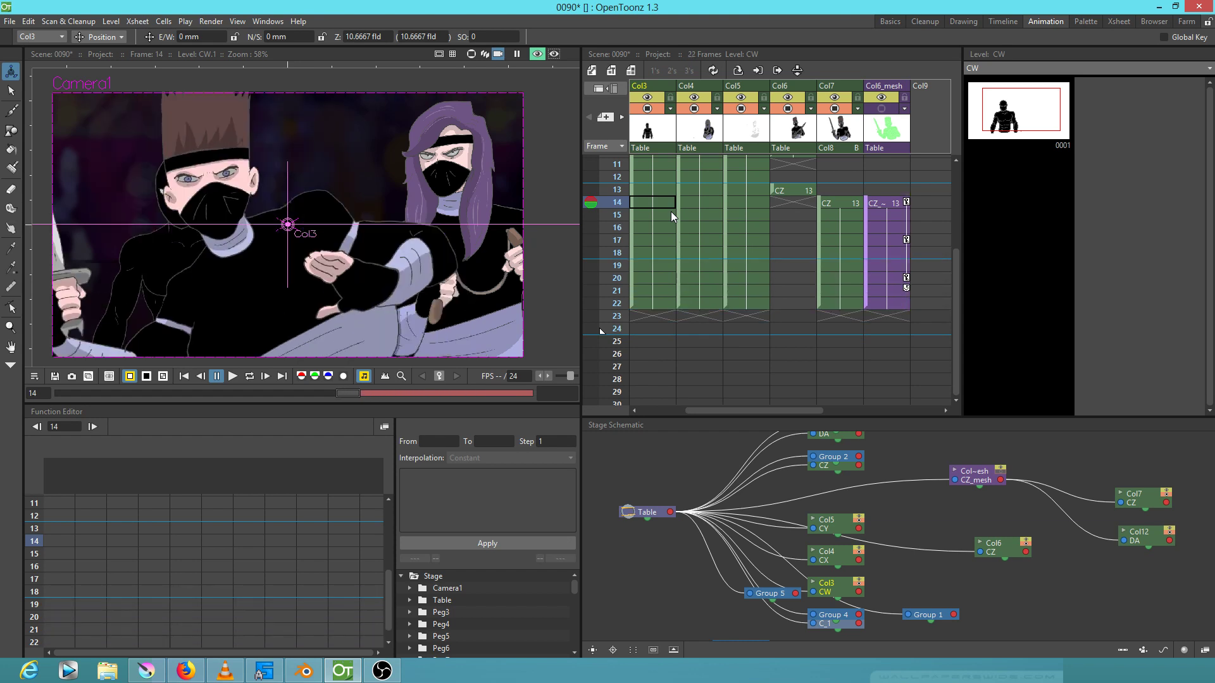
key("Insert")
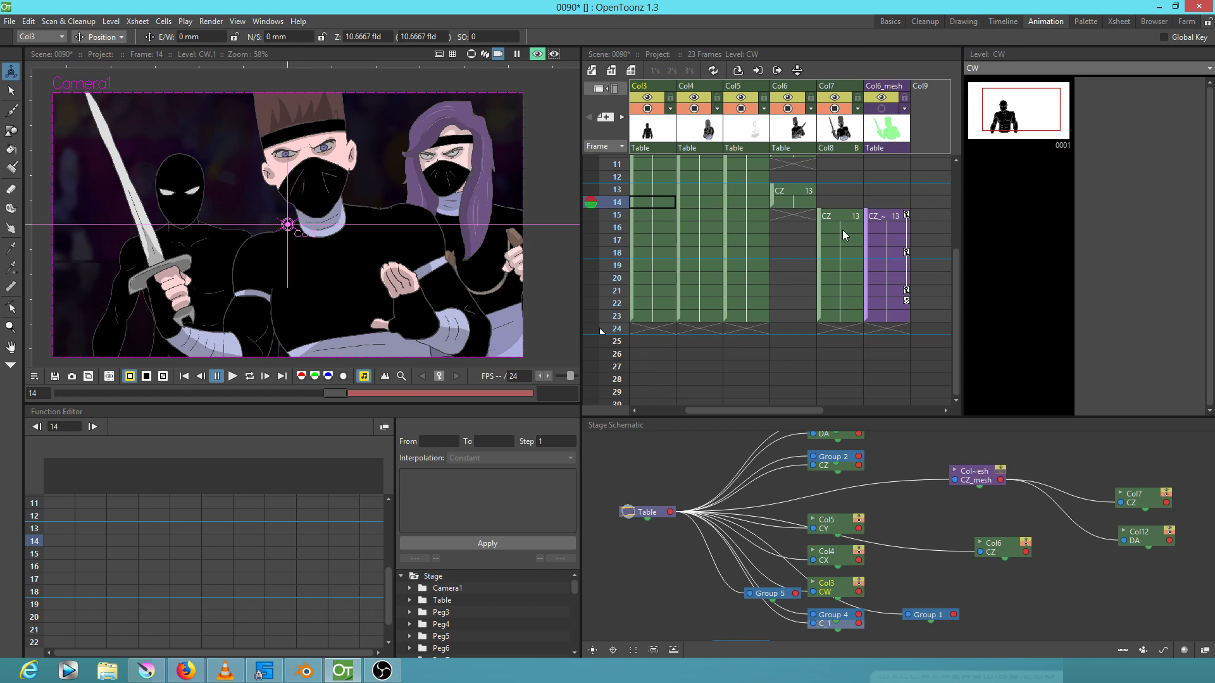
scroll(842, 230, "up", 3)
scroll(782, 293, "right", 2)
left_click(757, 114)
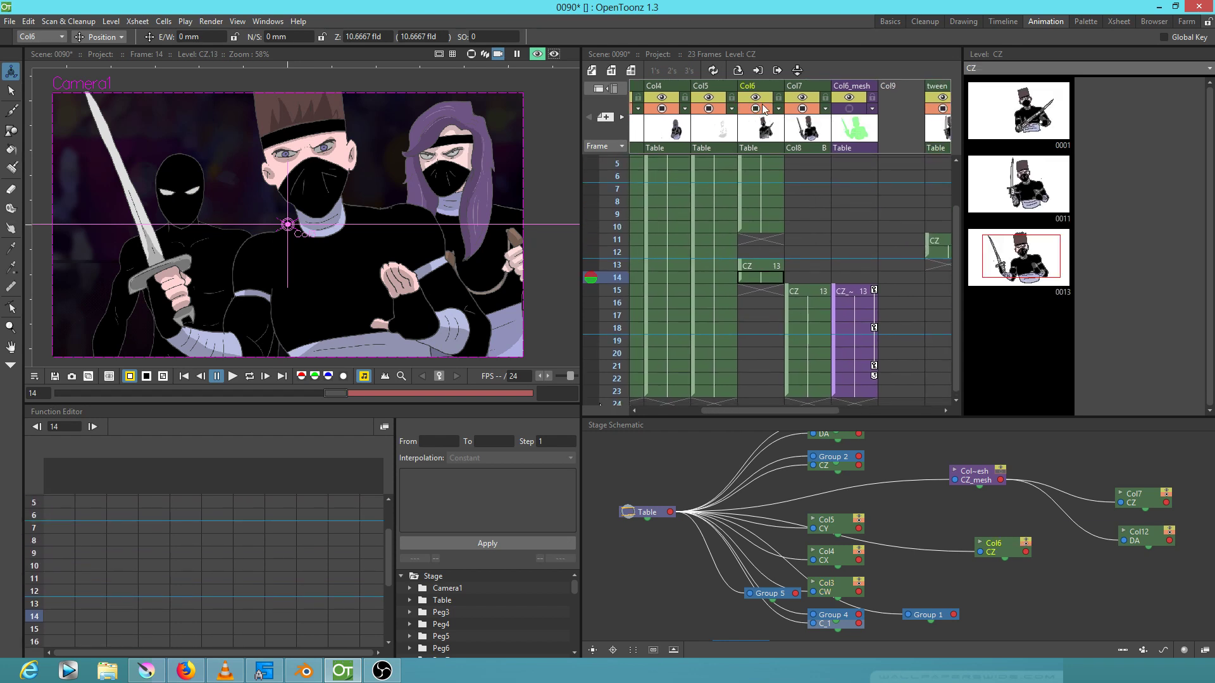
left_click(537, 54)
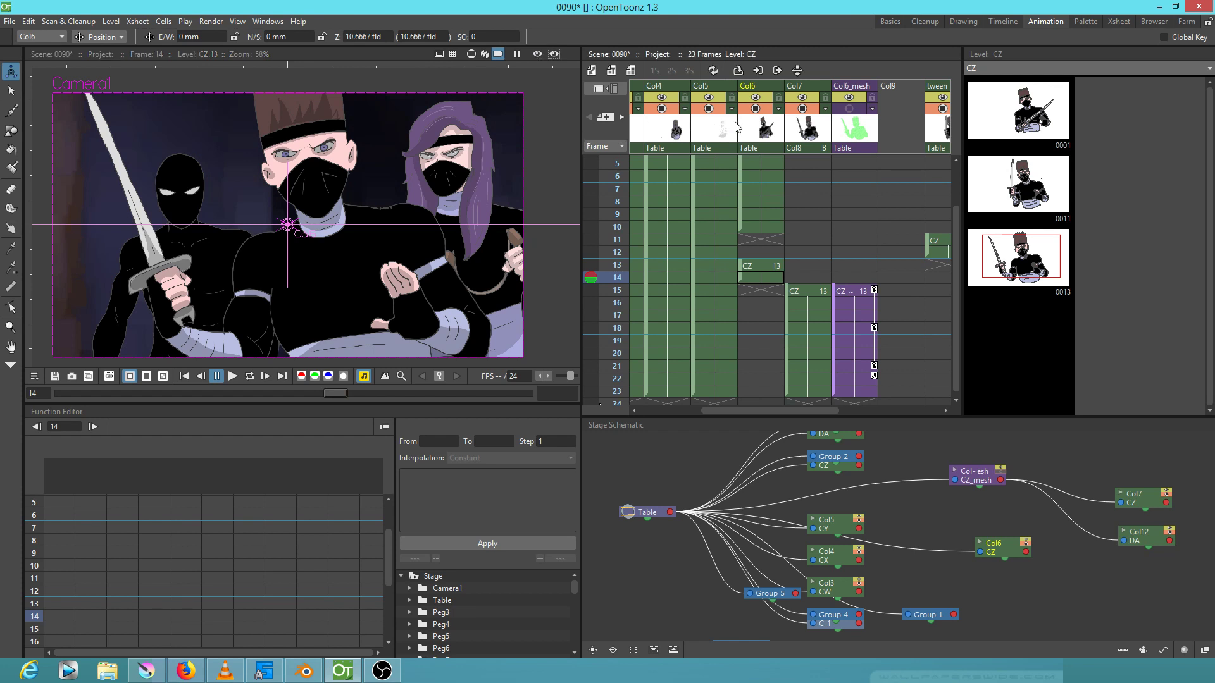
Hide the purple-haired character and the black masked ninja, keeping the middle character visible
left_click(756, 109)
left_click(757, 110)
left_click(661, 109)
left_click(715, 108)
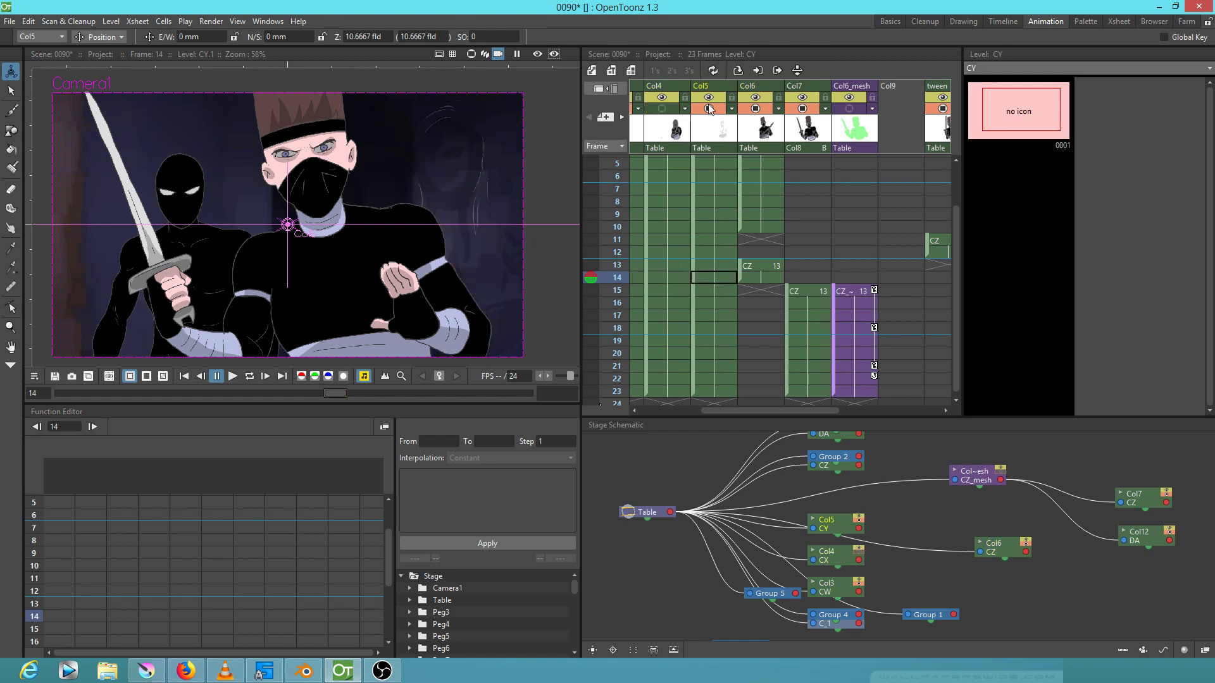
scroll(717, 157, "up", 3)
left_click(693, 109)
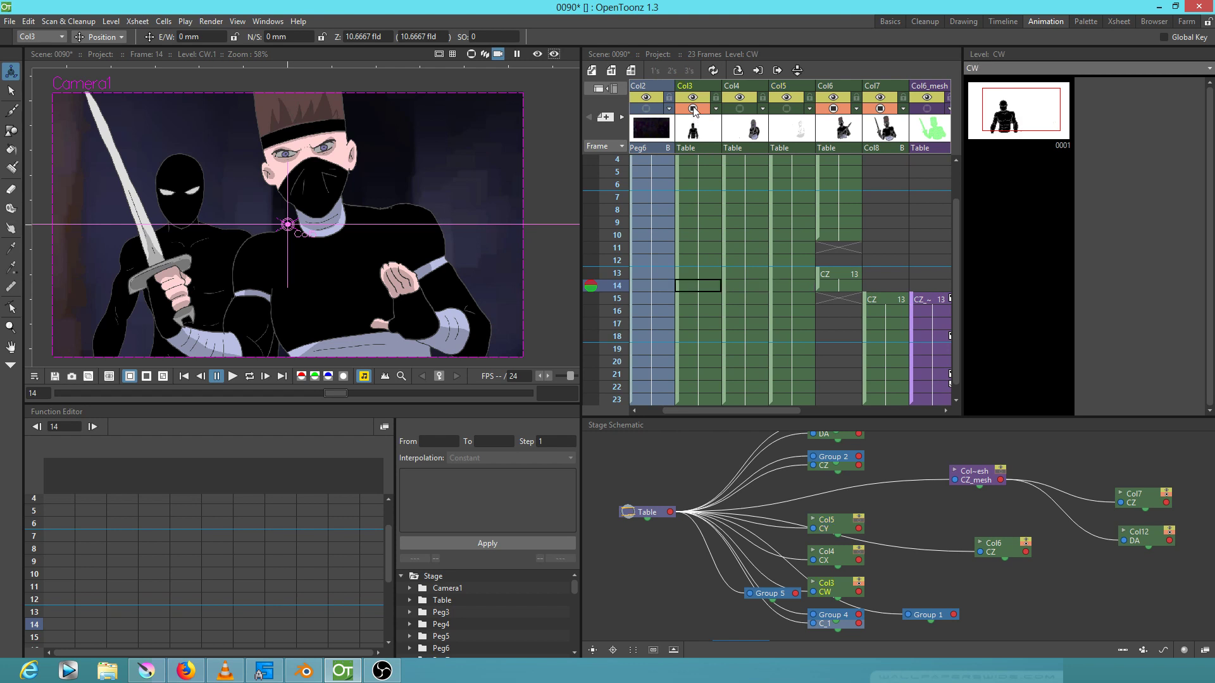
Hide both background columns (Col2, Col1) from camera view and preview, leaving the ninja on white
left_click(648, 109)
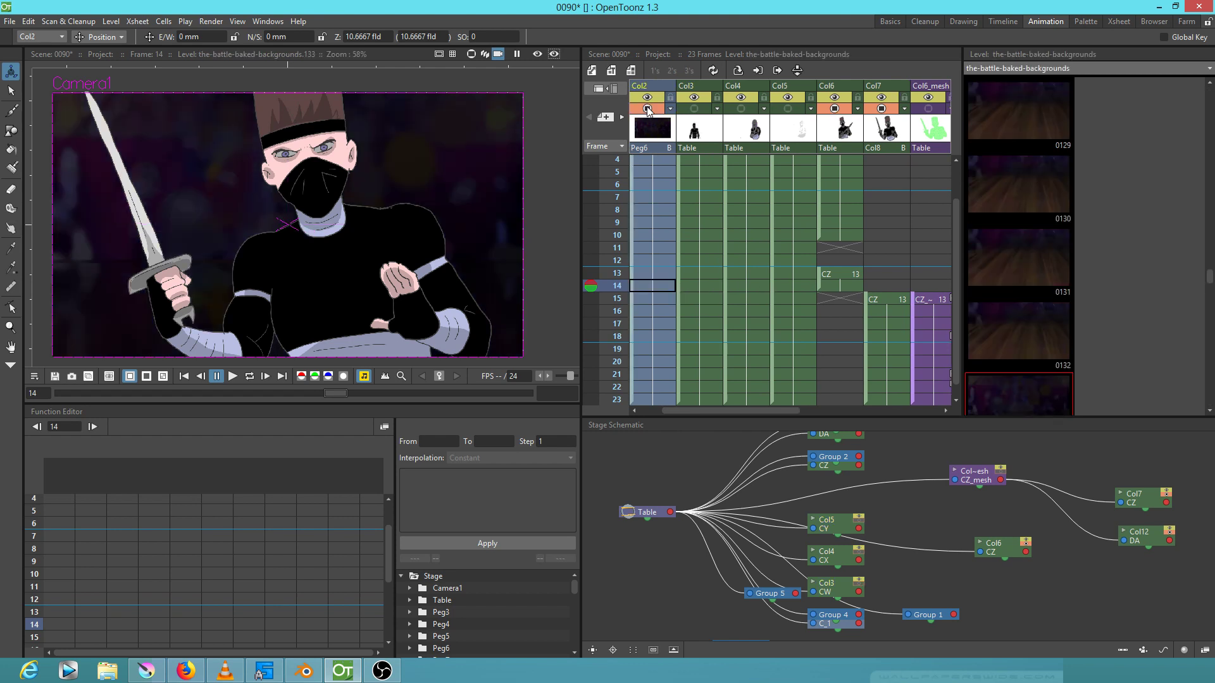
left_click(648, 109)
left_click(648, 97)
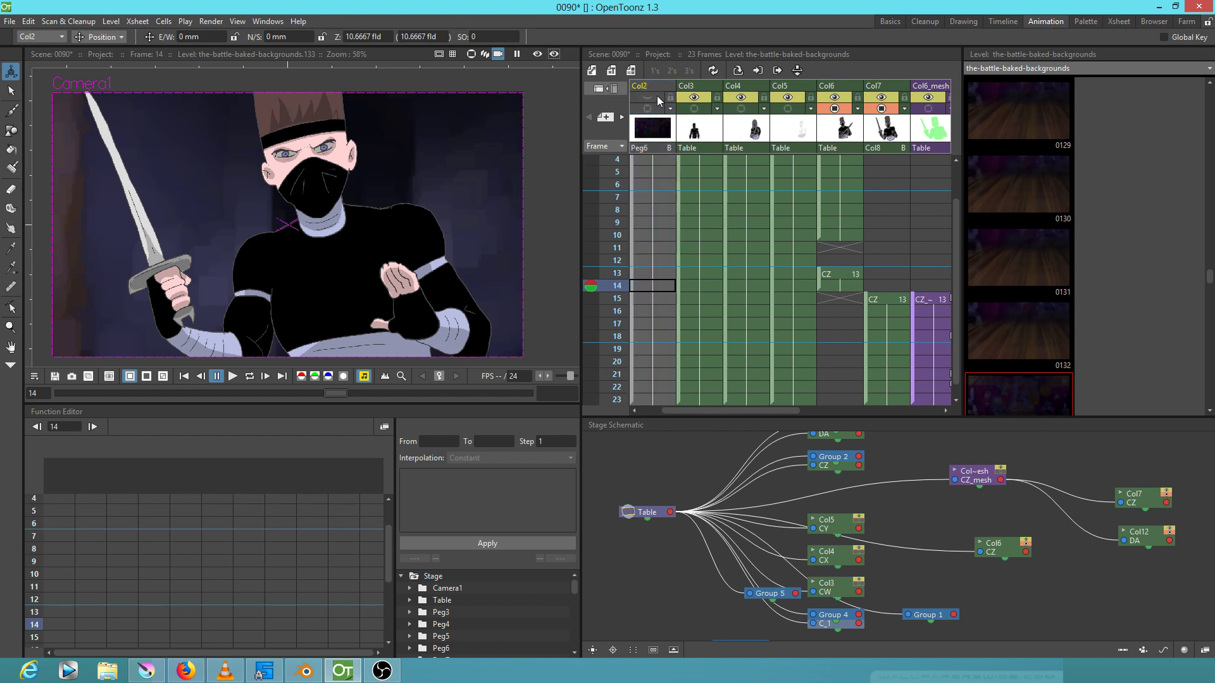
scroll(777, 176, "left", 1)
left_click(648, 110)
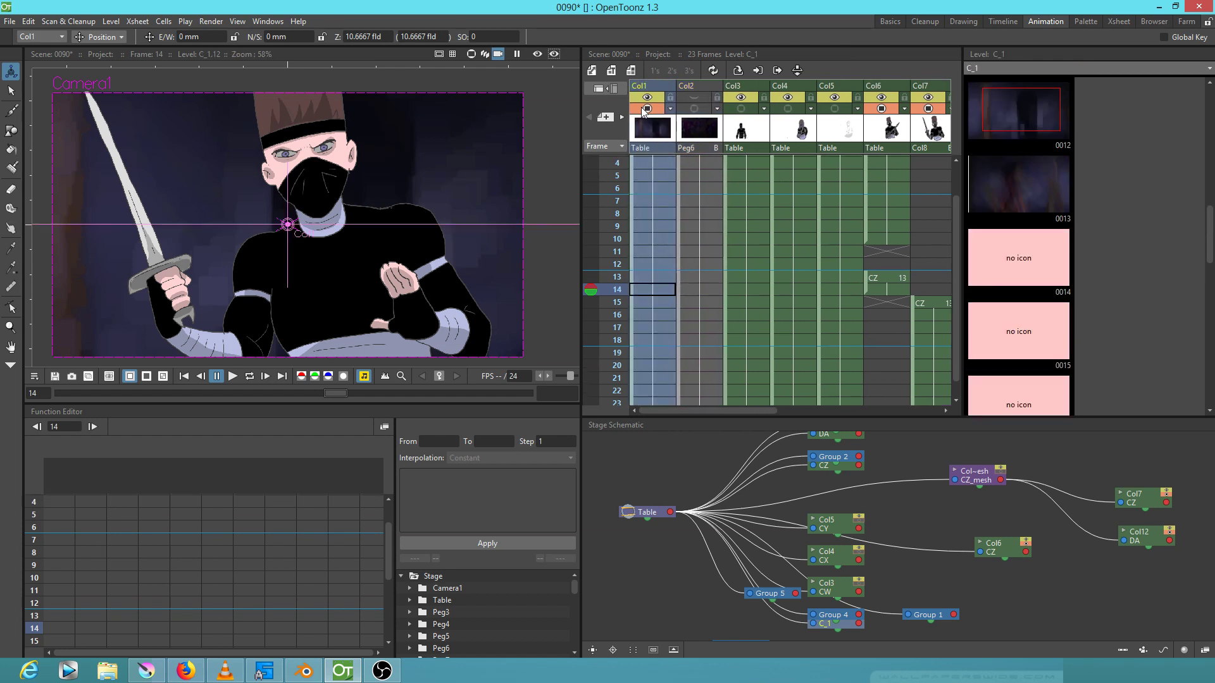
left_click(647, 96)
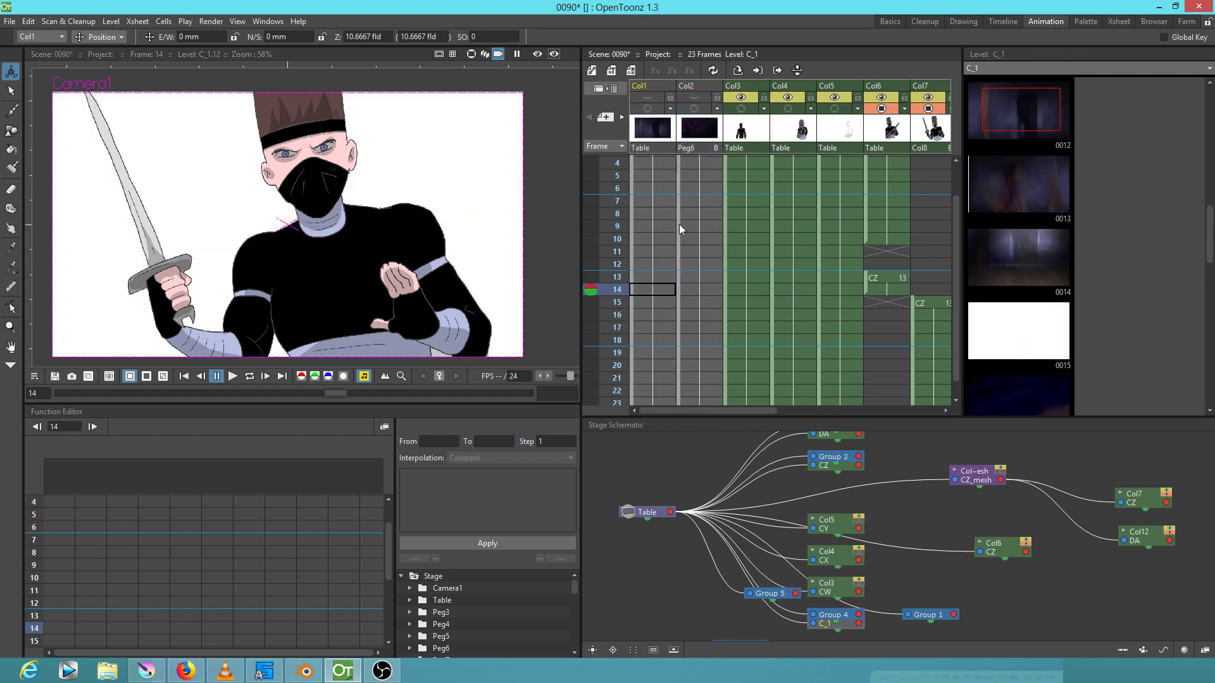
scroll(690, 246, "right", 3)
scroll(693, 296, "down", 1)
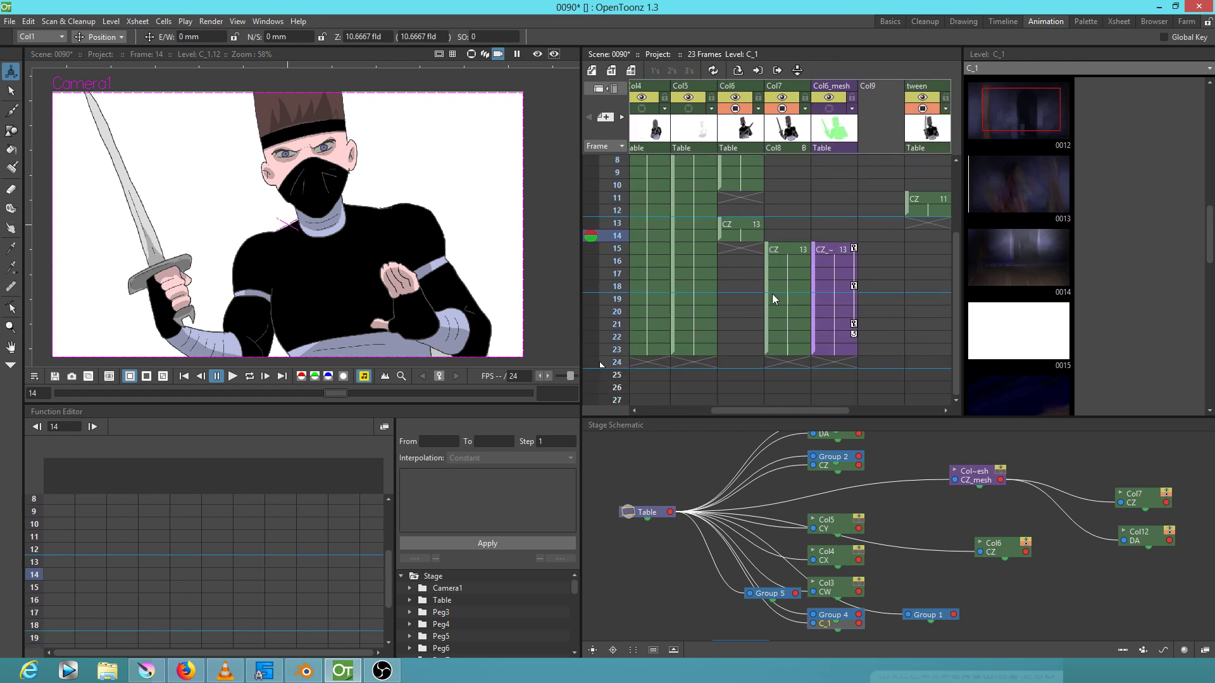
left_click(736, 247)
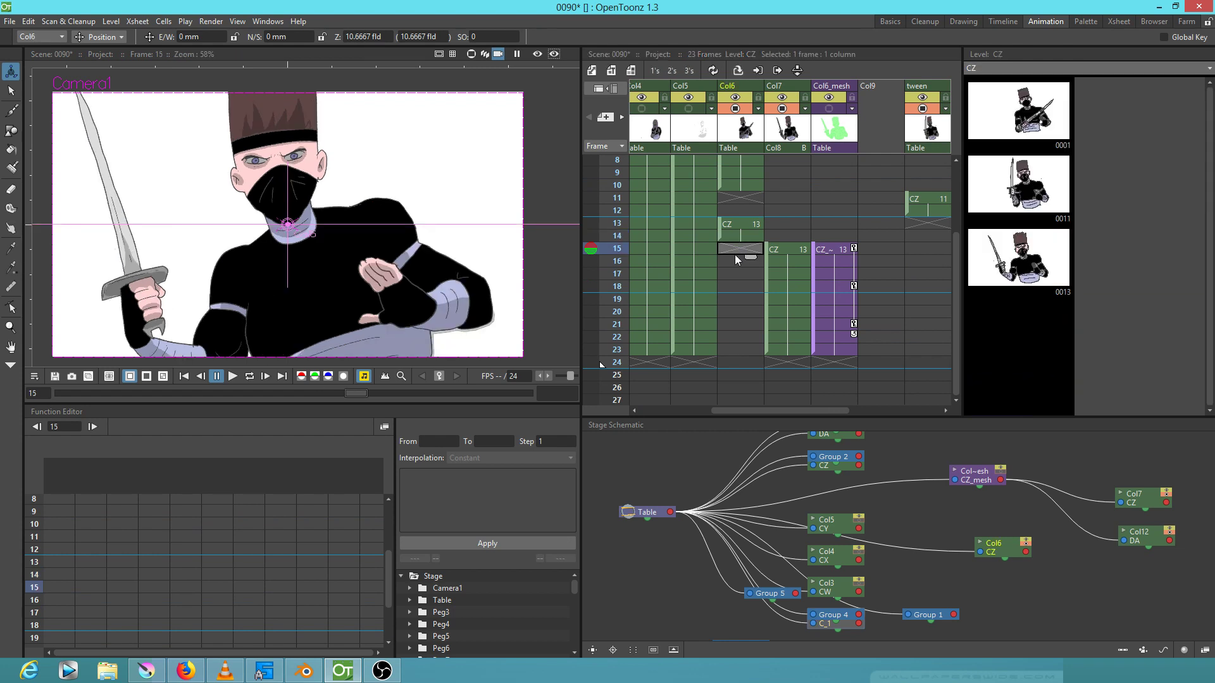
left_click(740, 349, "shift")
left_click(789, 249)
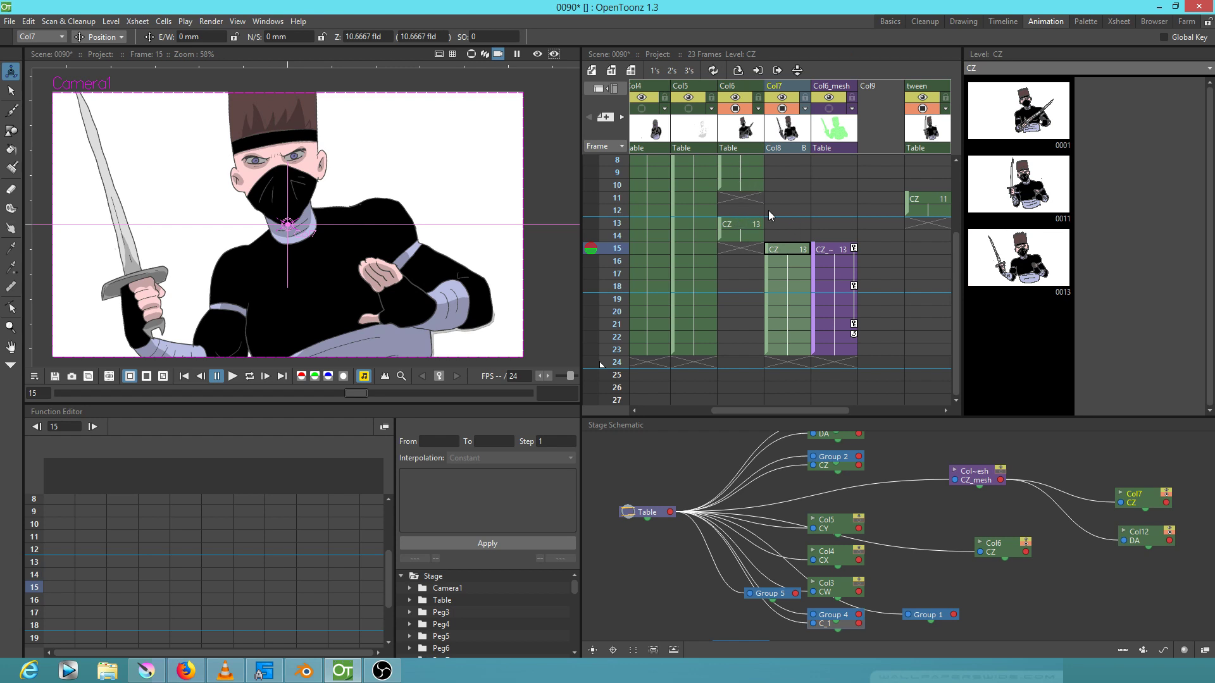
scroll(750, 216, "up", 5)
left_click(747, 160)
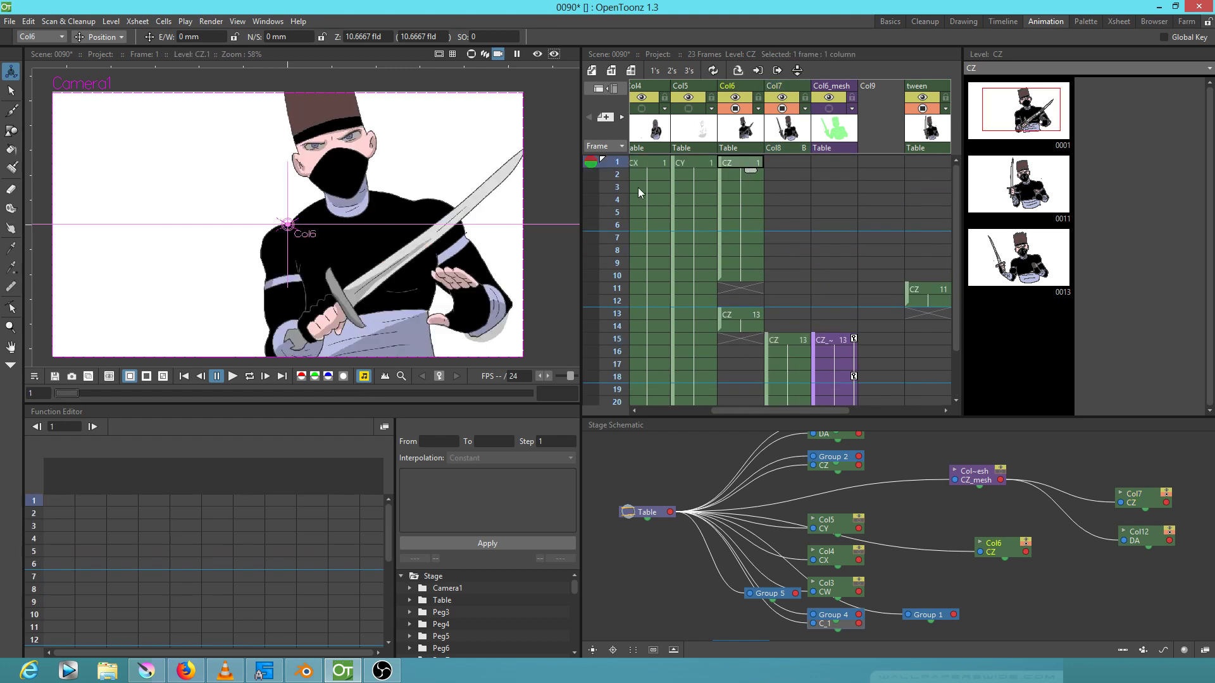
left_click(1019, 182)
left_click(1018, 256)
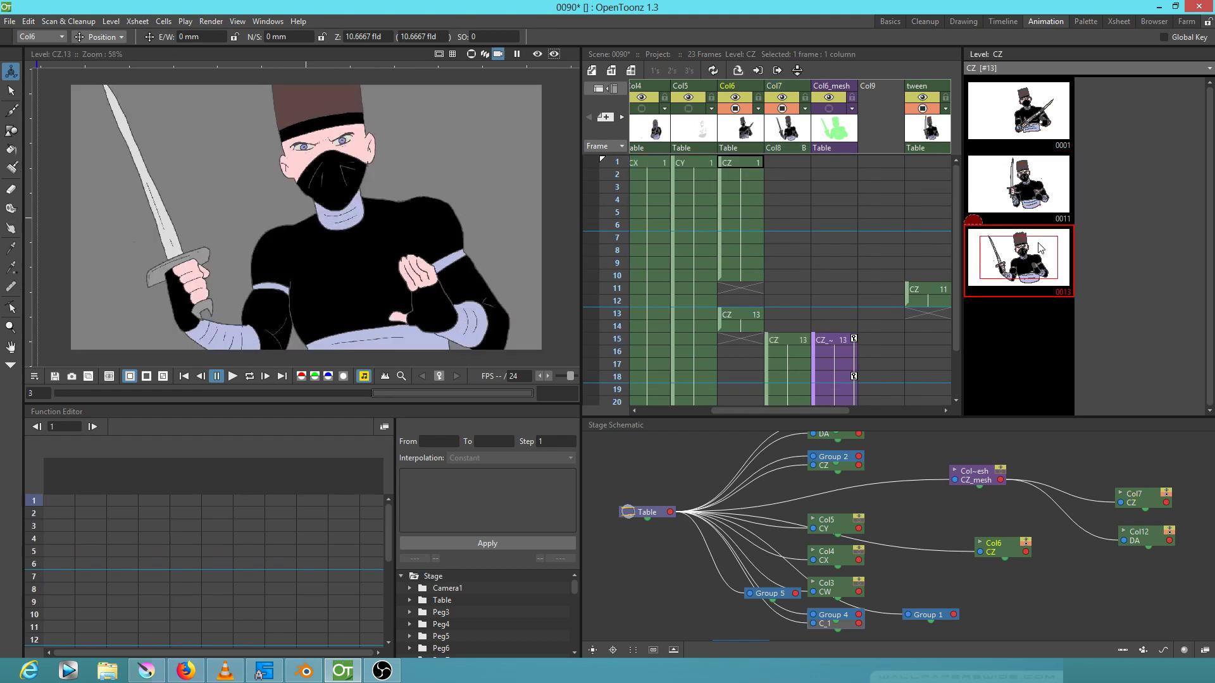
left_click(1018, 182)
left_click(1029, 124)
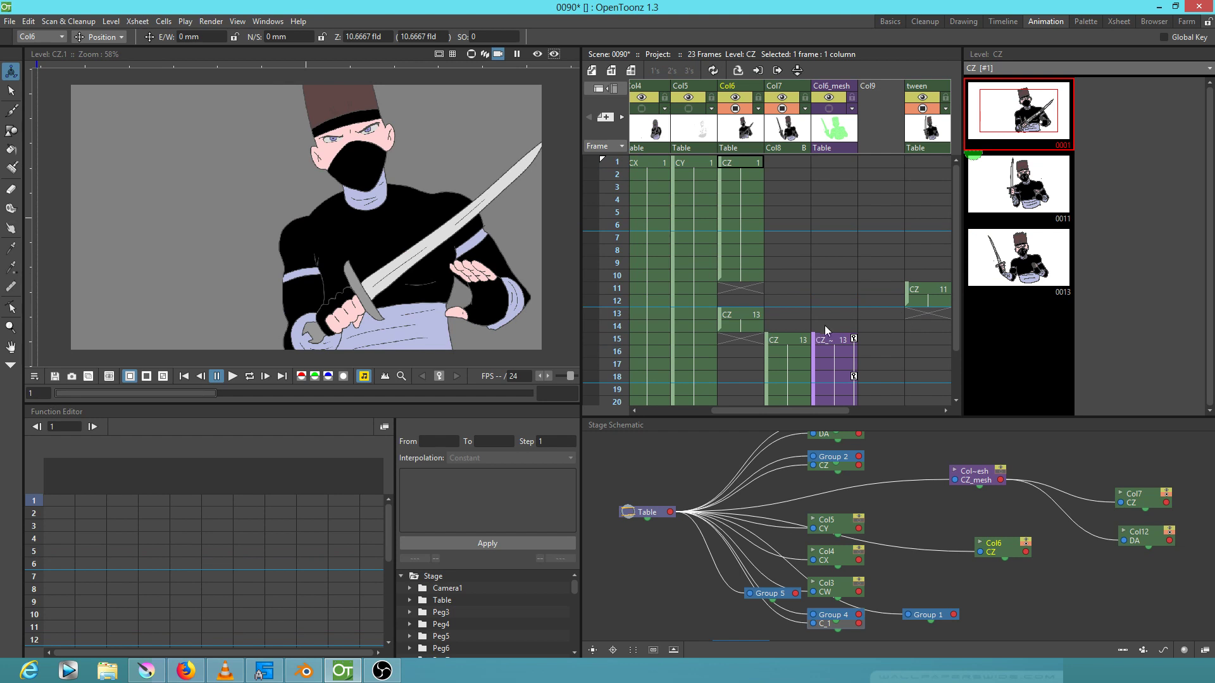
scroll(825, 325, "down", 5)
left_click(774, 221)
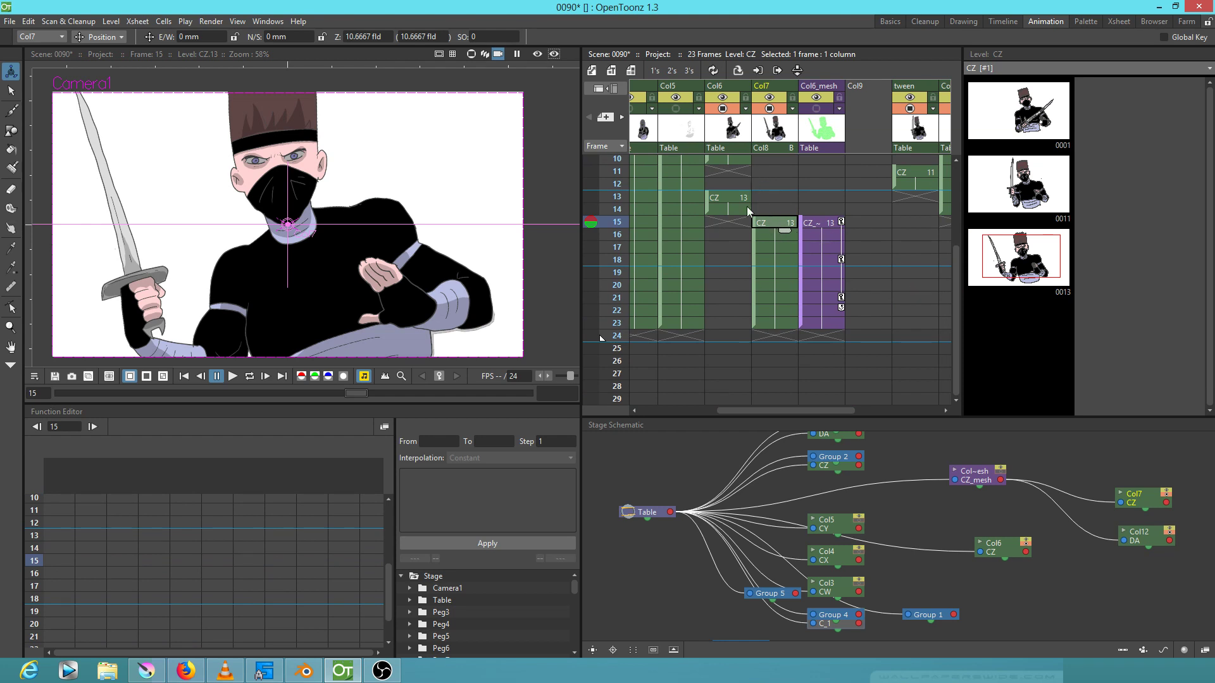
left_click(731, 198)
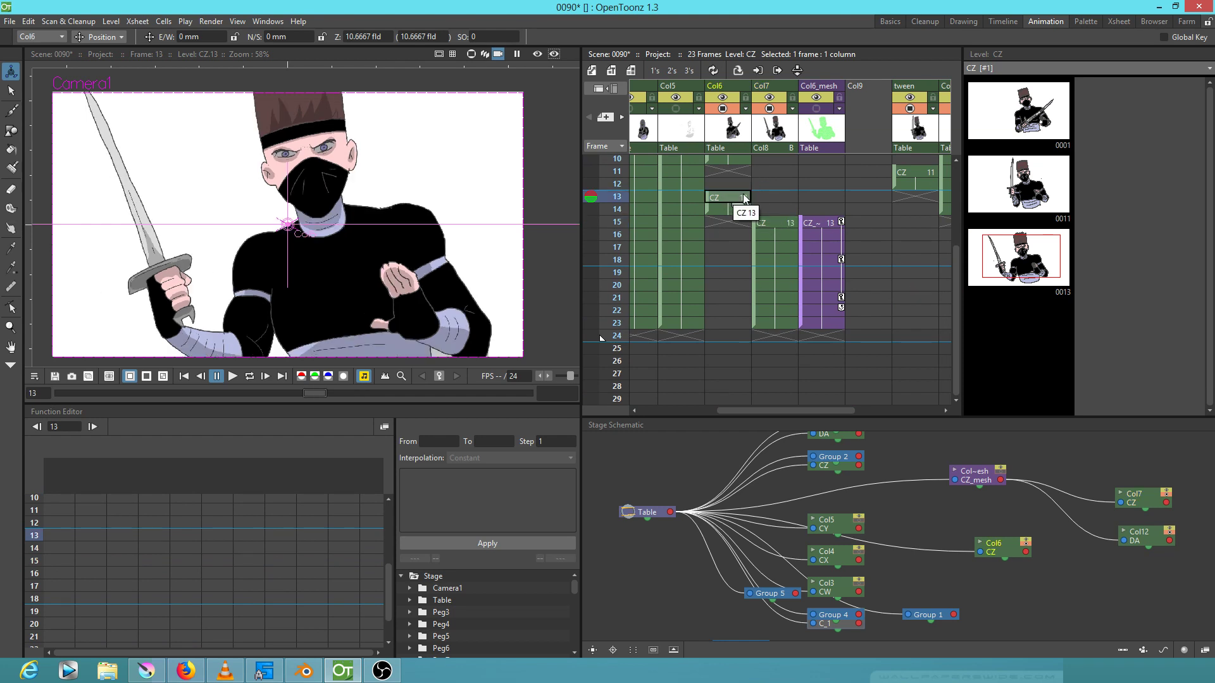
left_click(778, 210)
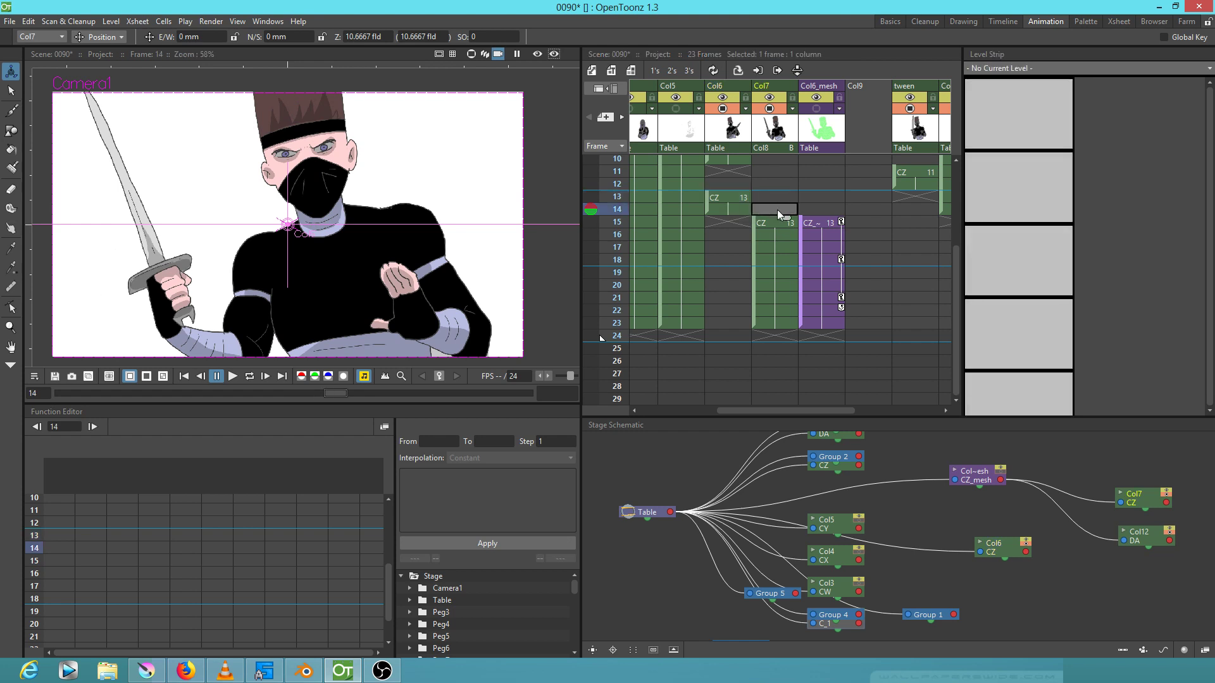
With the Col7 CZ drawing at frame 15 and the Plastic tool (x), preview a Create Mesh and close it unapplied
left_click(775, 225)
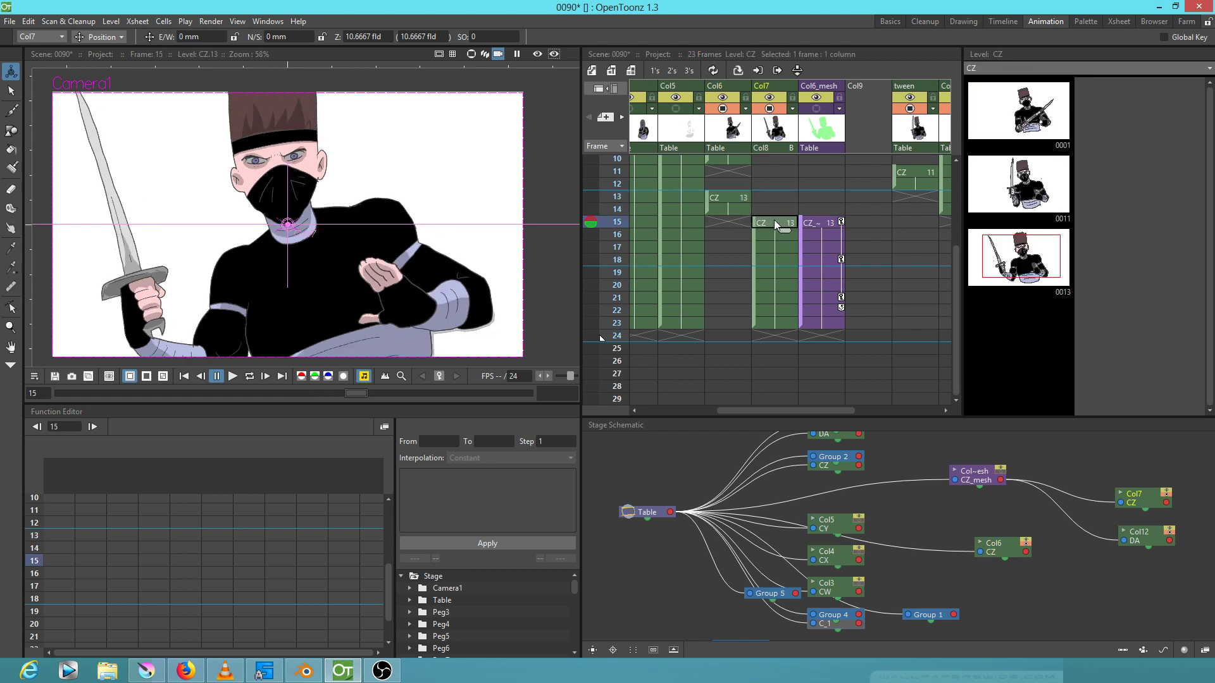
key("x")
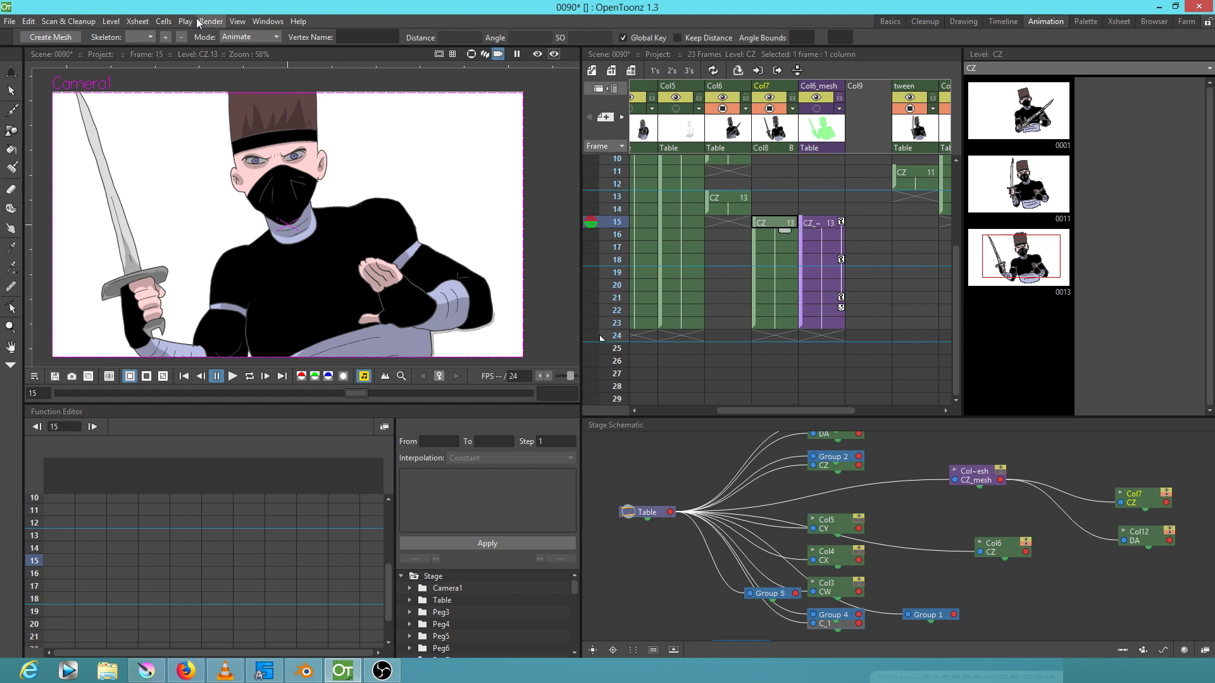
left_click(46, 40)
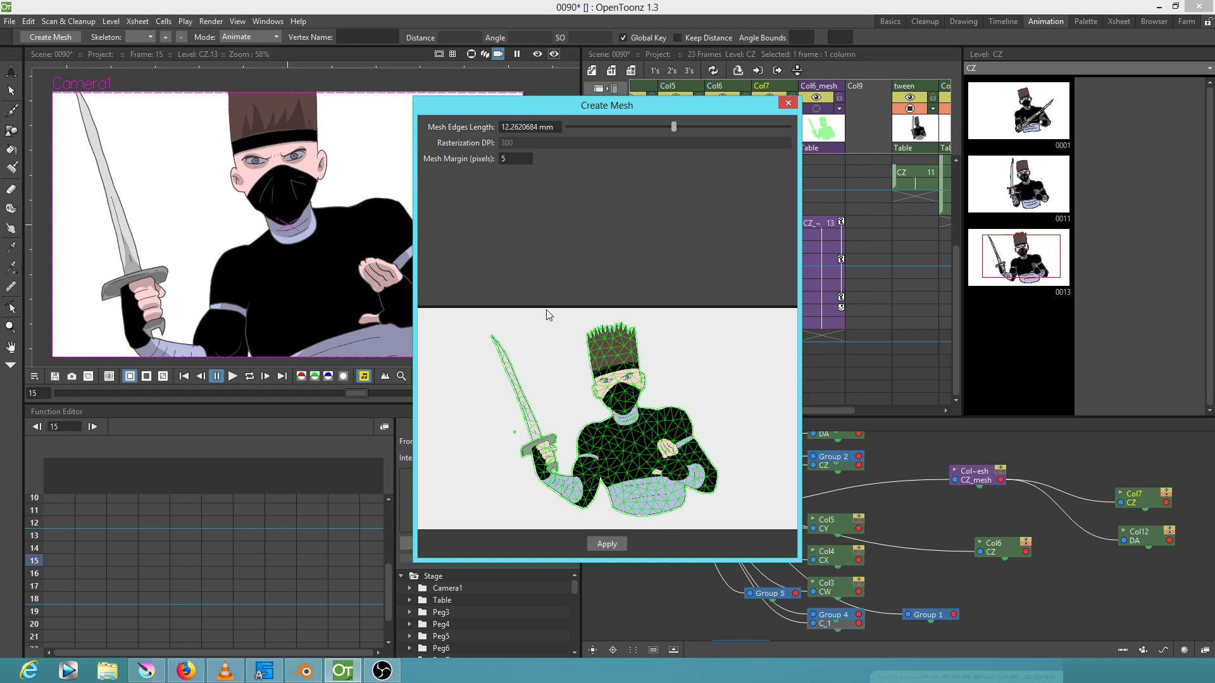
left_click(788, 103)
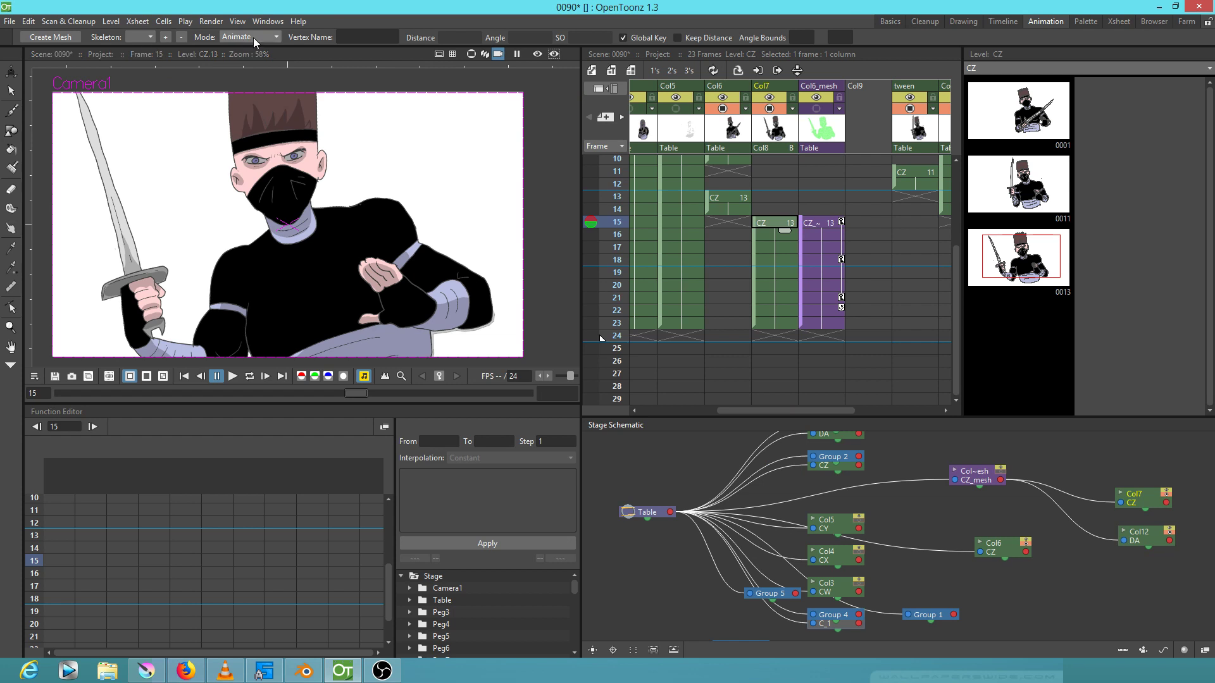
Show the CZ_mesh at frame 15 and set the Plastic tool to Build Skeleton mode
left_click(823, 224)
left_click(818, 111)
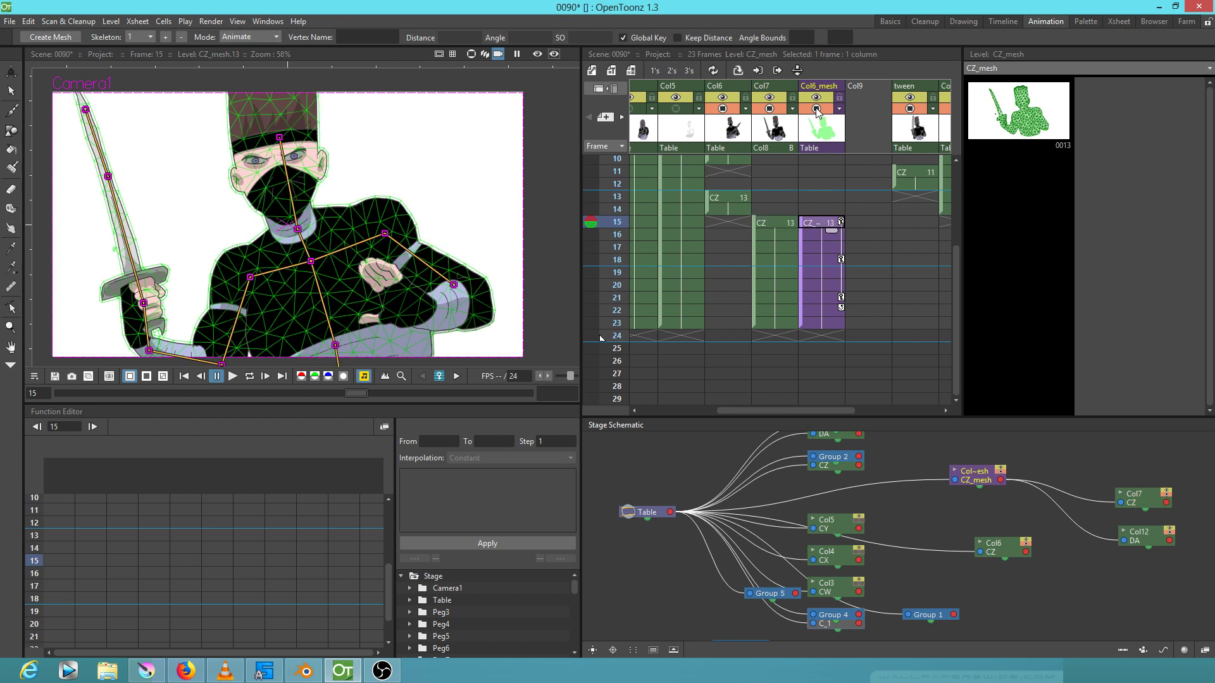
left_click(264, 36)
left_click(265, 36)
left_click(265, 36)
left_click(246, 67)
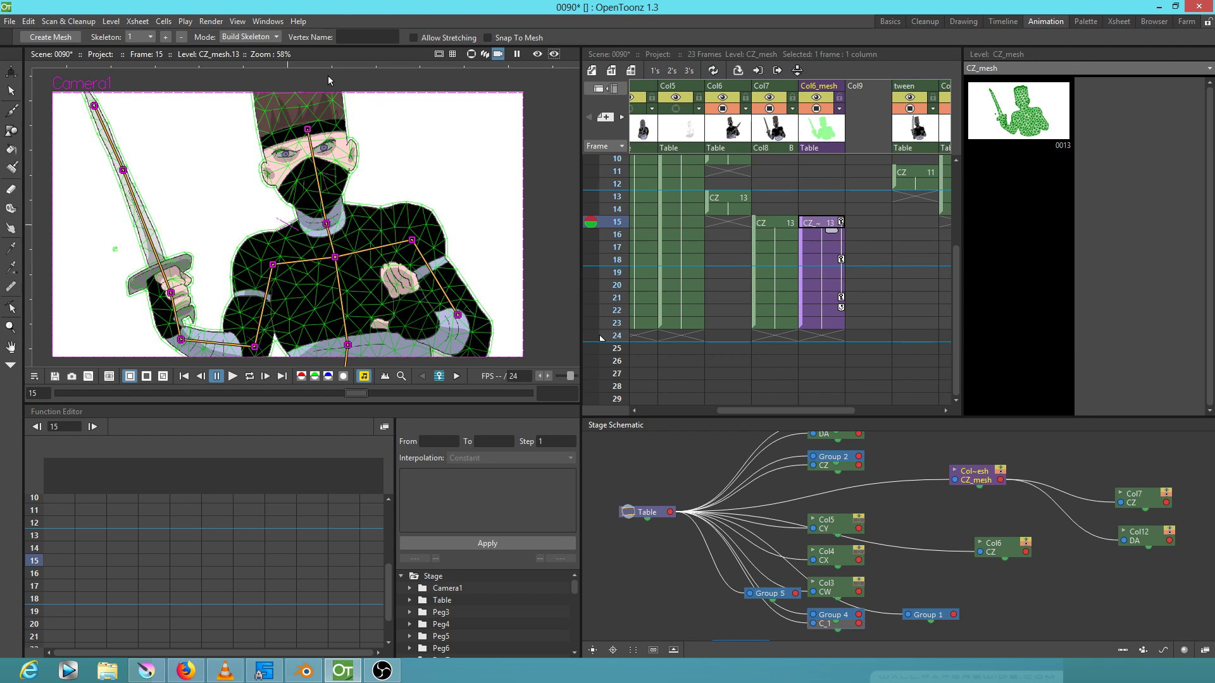
Switch to Animate mode and rotate the chest joint to tilt the torso
left_click(267, 35)
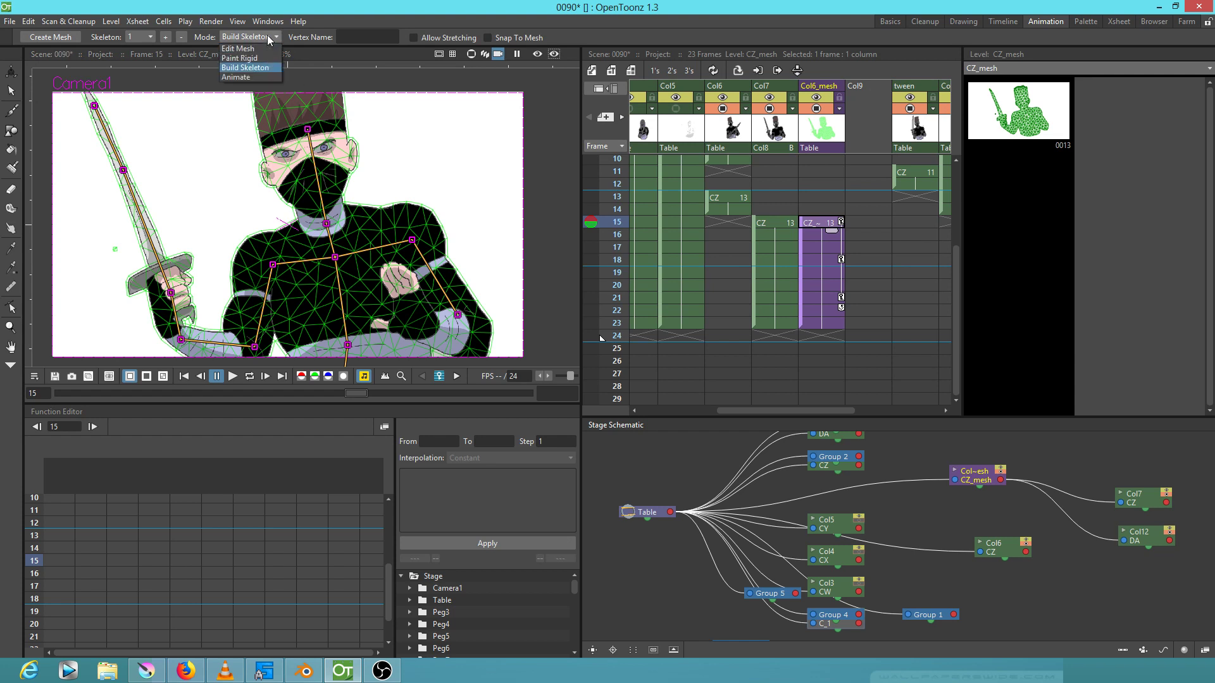
left_click(263, 75)
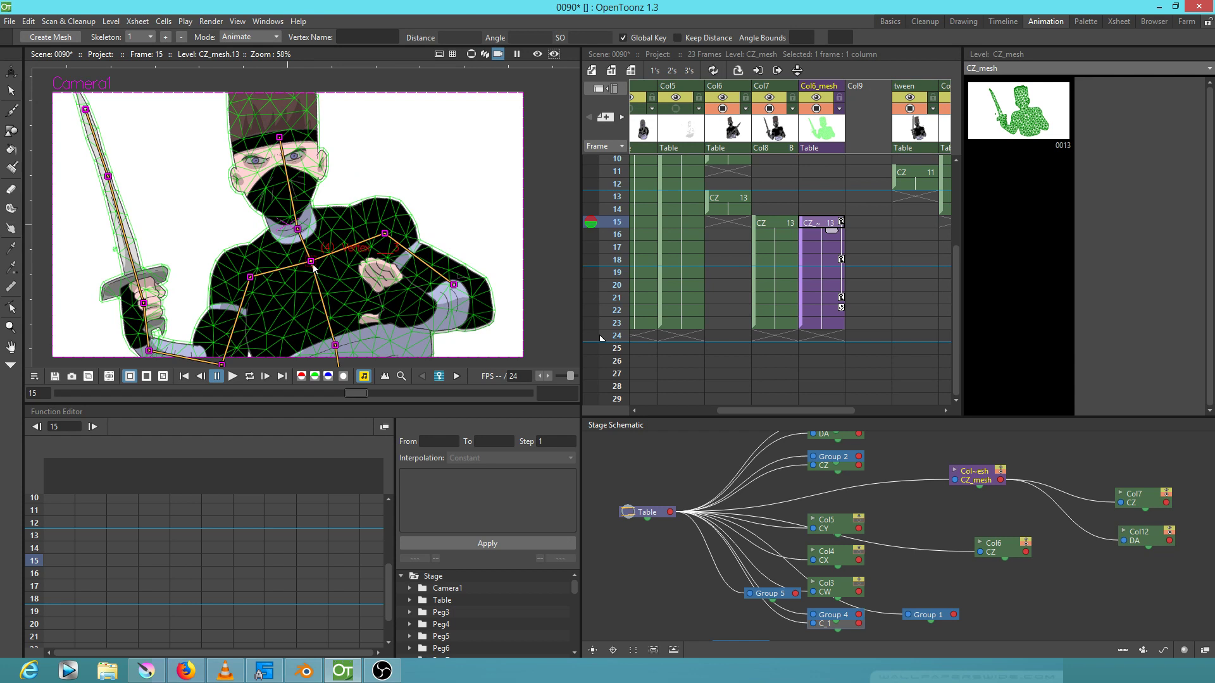
left_click_drag(311, 262, 310, 258)
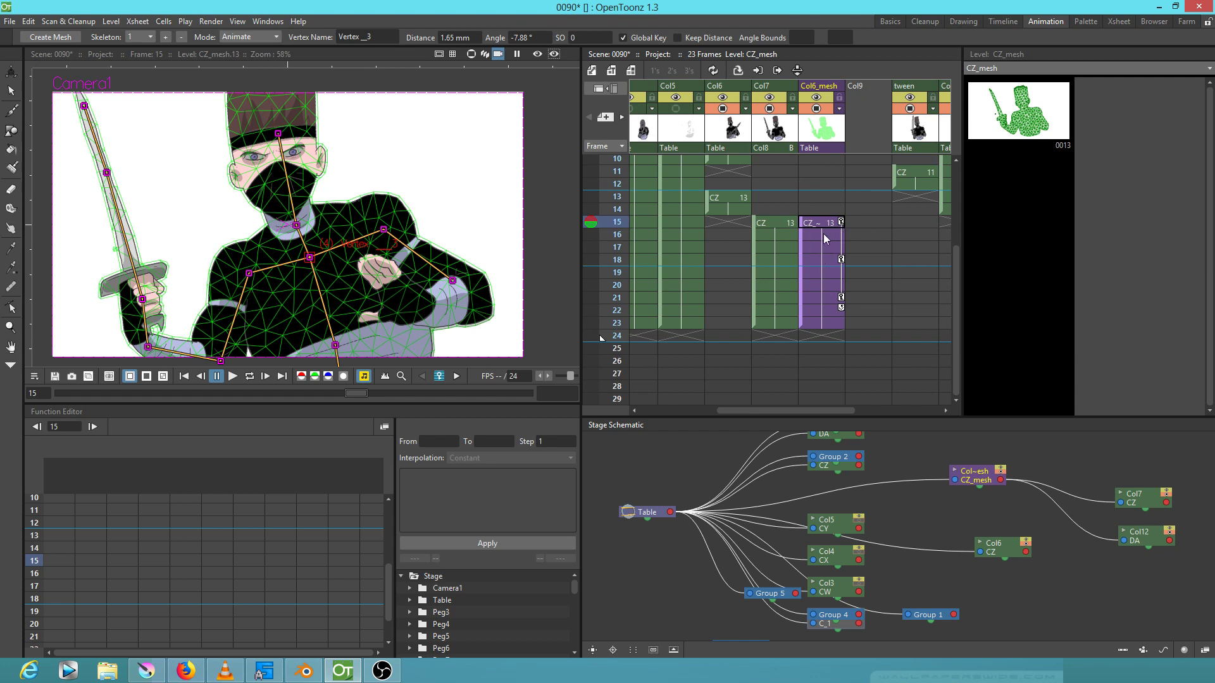
scroll(872, 244, "up", 1)
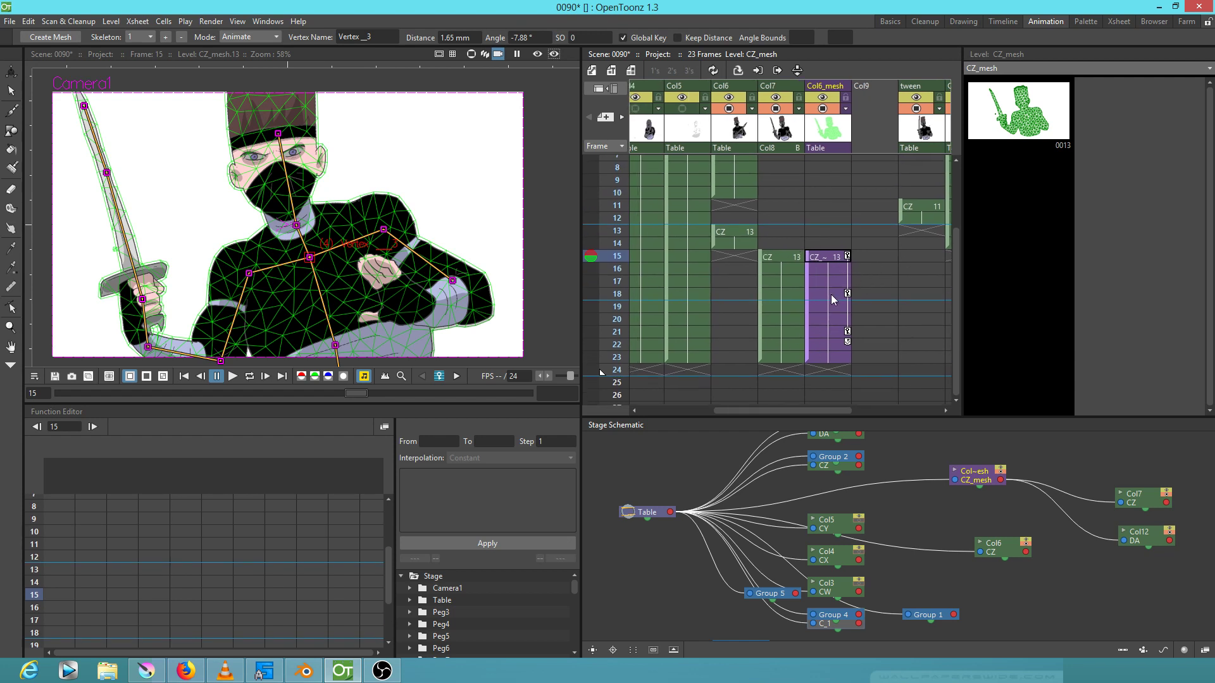
left_click_drag(614, 256, 622, 323)
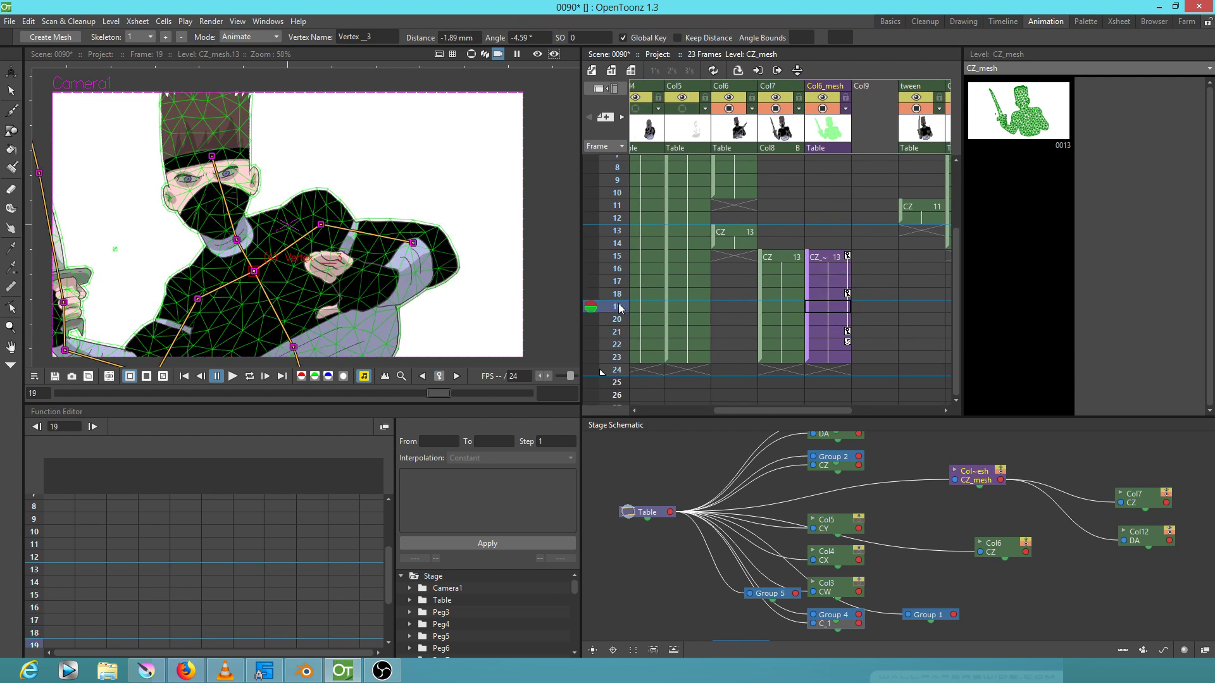
scroll(447, 260, "down", 2)
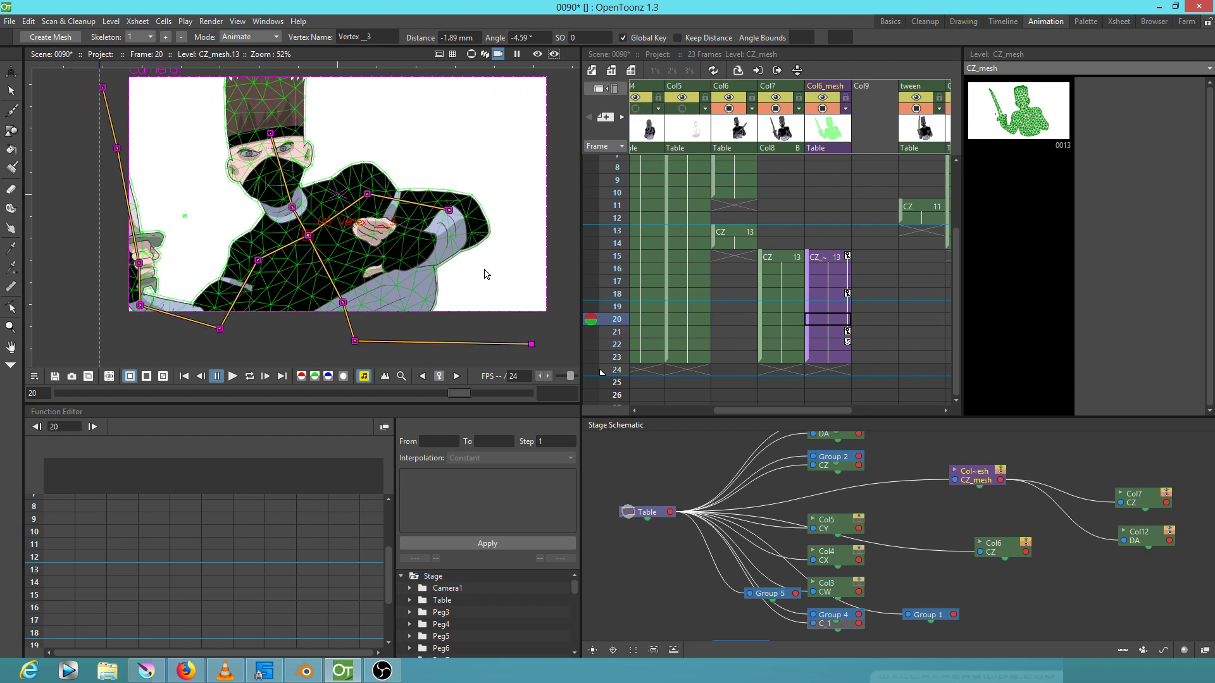
left_click_drag(617, 257, 622, 249)
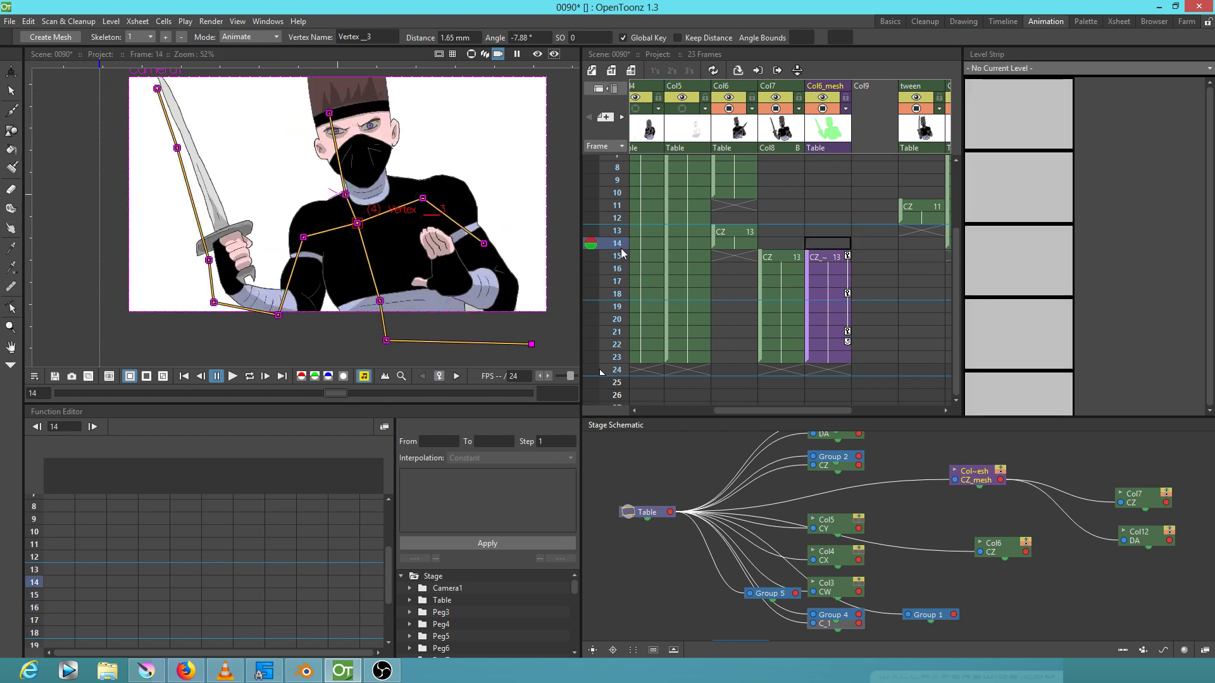
left_click(827, 331)
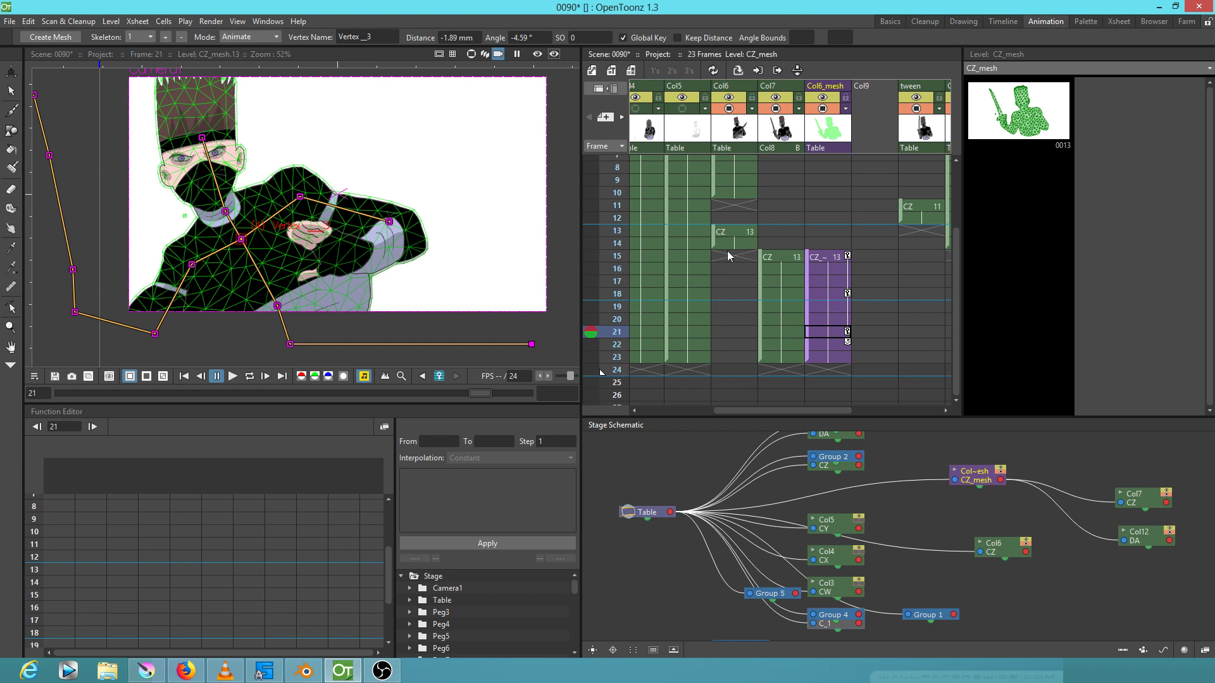
left_click(814, 258)
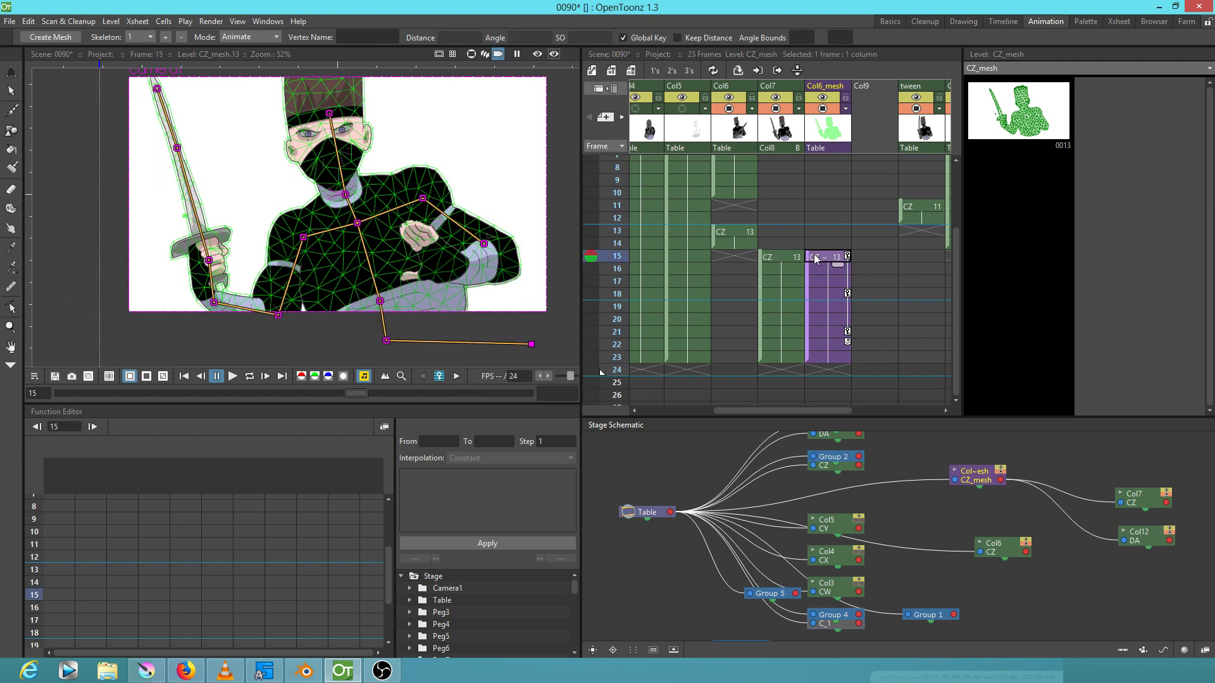
In Build Skeleton mode, nudge the arm joint and add Vertex_14 at the forearm's end, then back to Animate
left_click(253, 36)
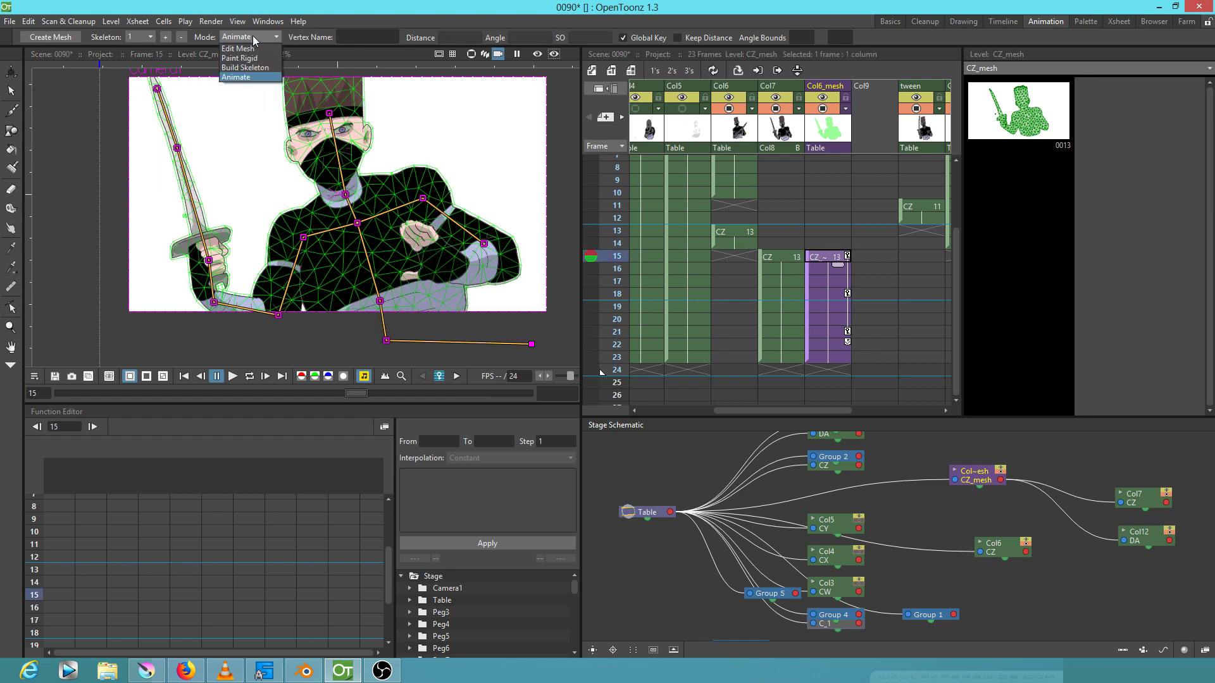
left_click(245, 68)
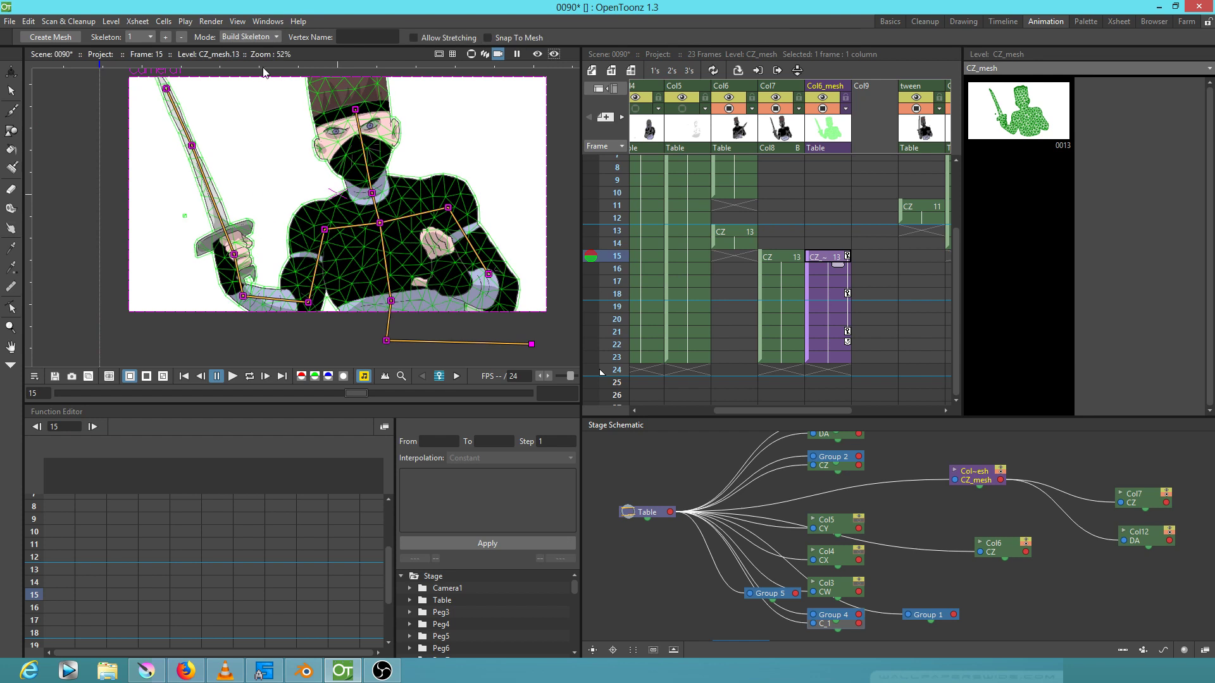
left_click(392, 303)
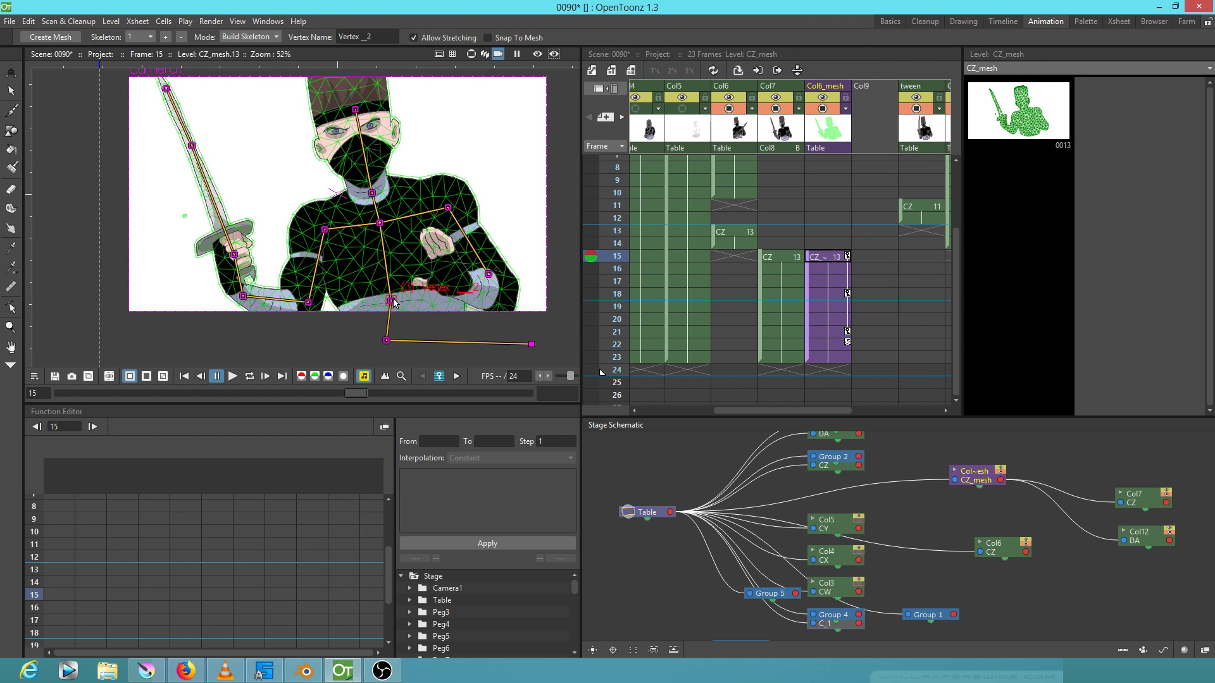
left_click_drag(395, 302, 391, 300)
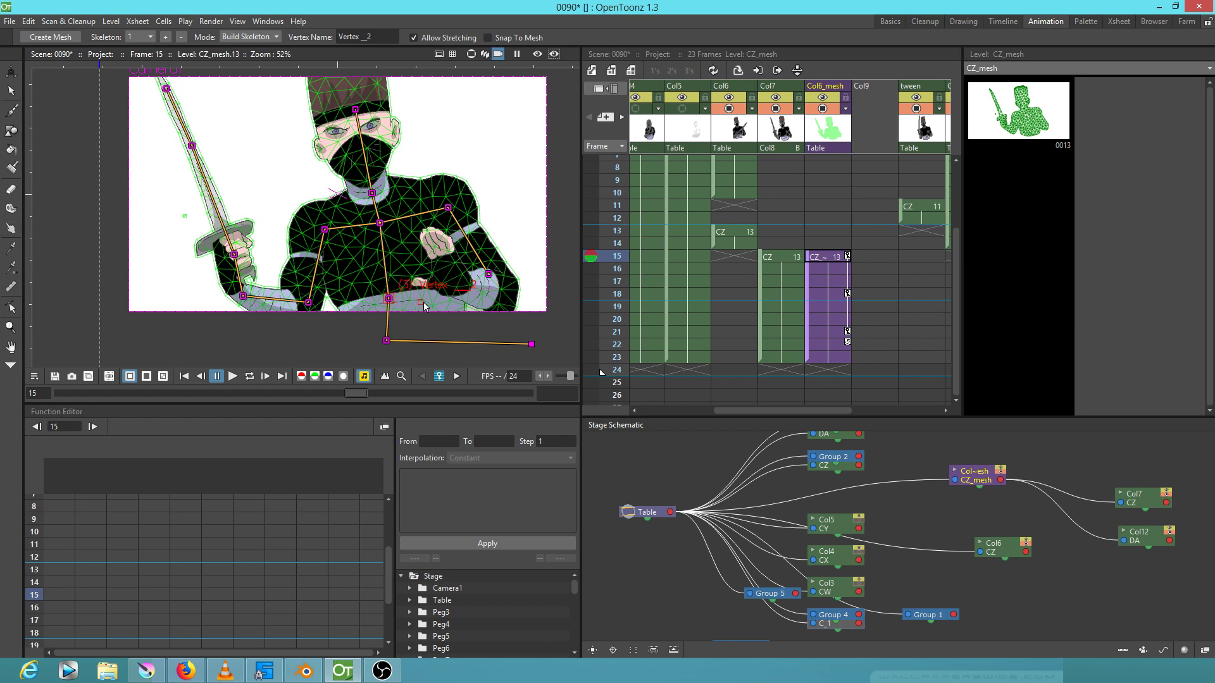
left_click(458, 306)
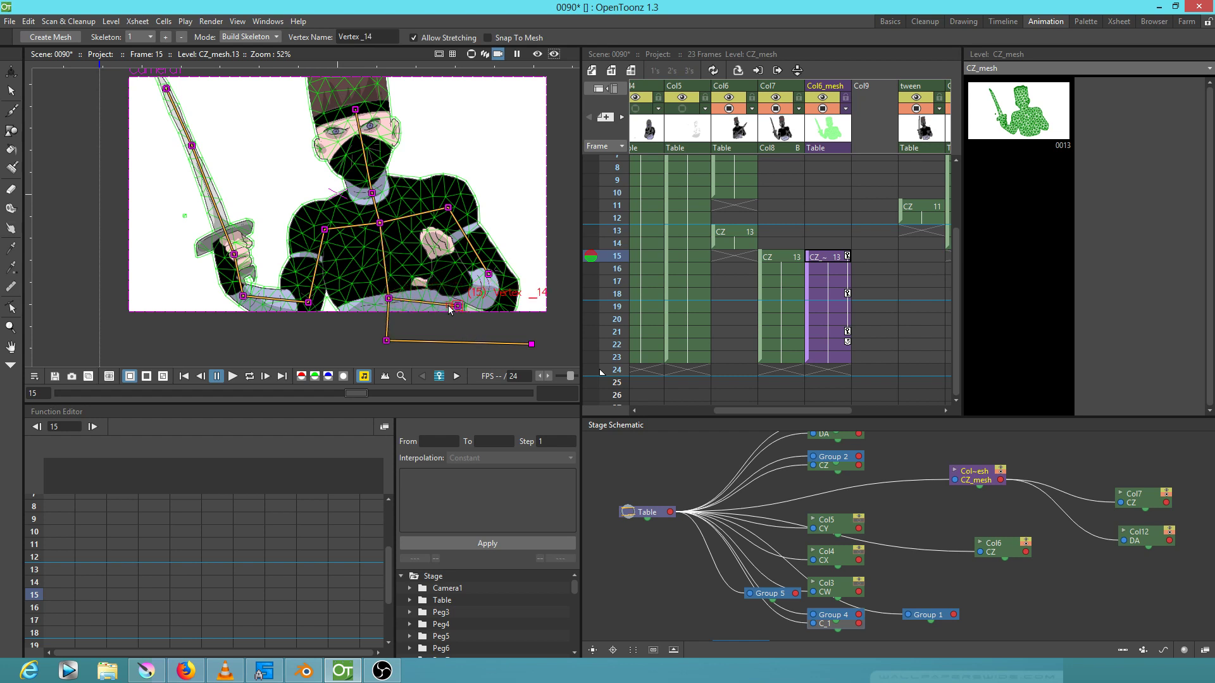
left_click(241, 36)
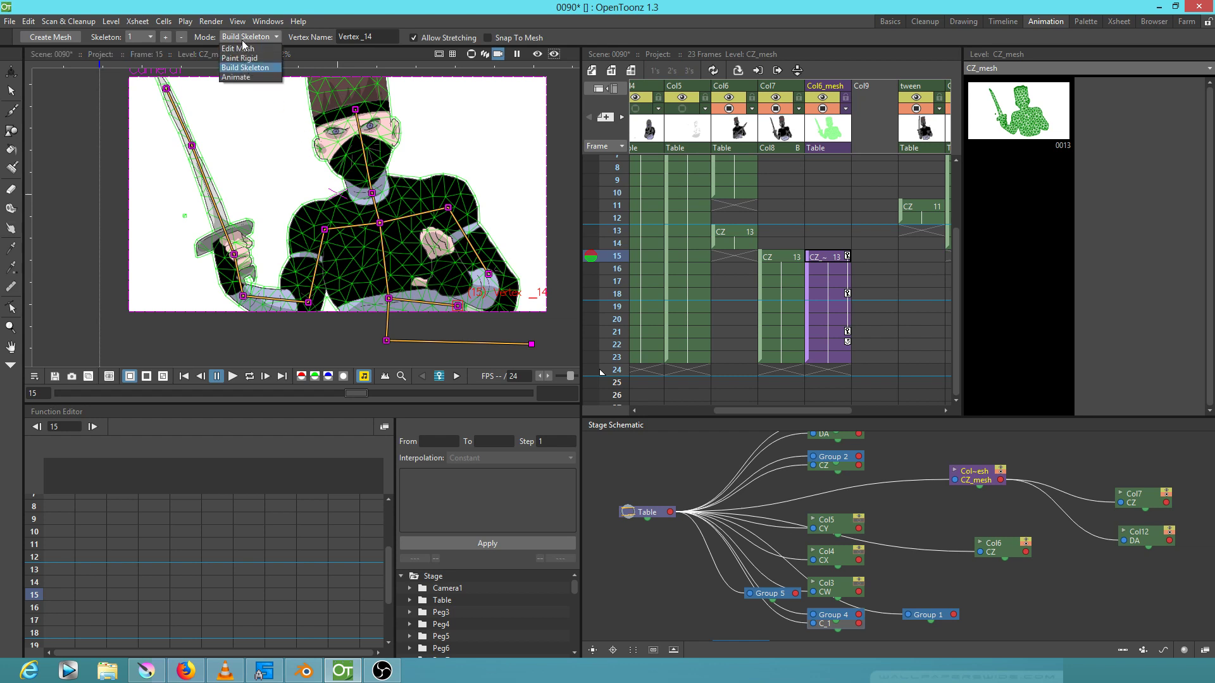
left_click(242, 78)
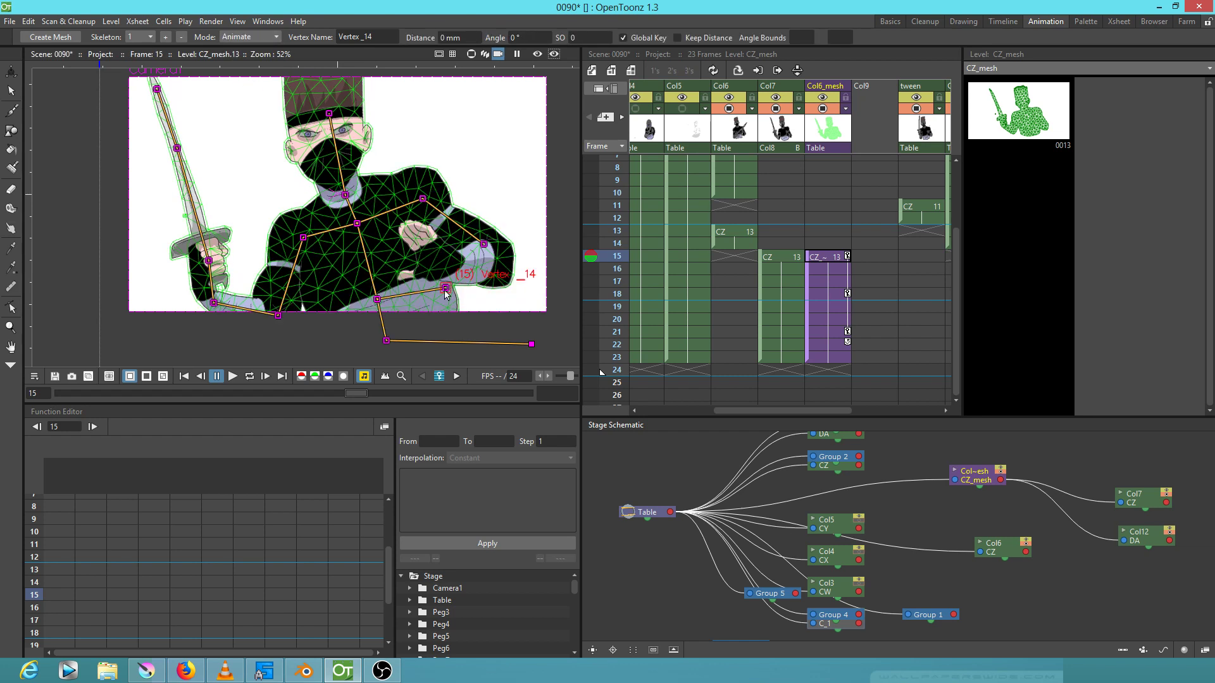
Bend the forearm with Vertex_14 and Vertex_13, then pose the forearm joint at frame 18
left_click_drag(442, 292, 428, 297)
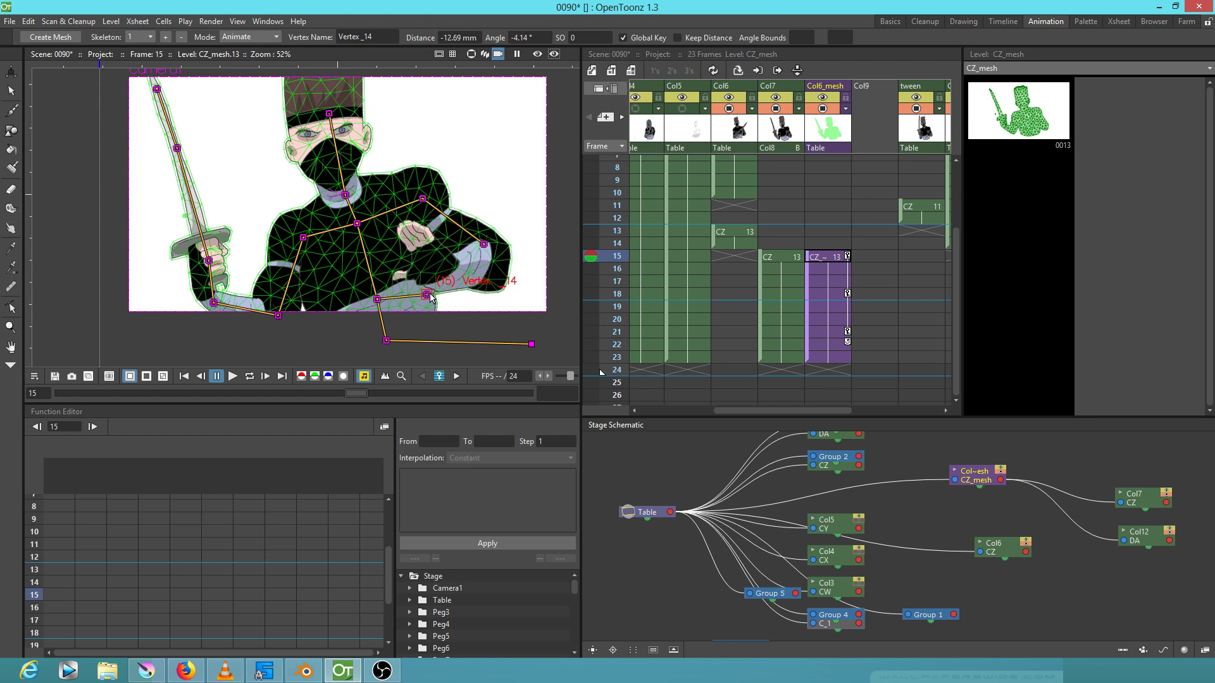
mouse_move(483, 245)
left_click_drag(484, 245, 482, 243)
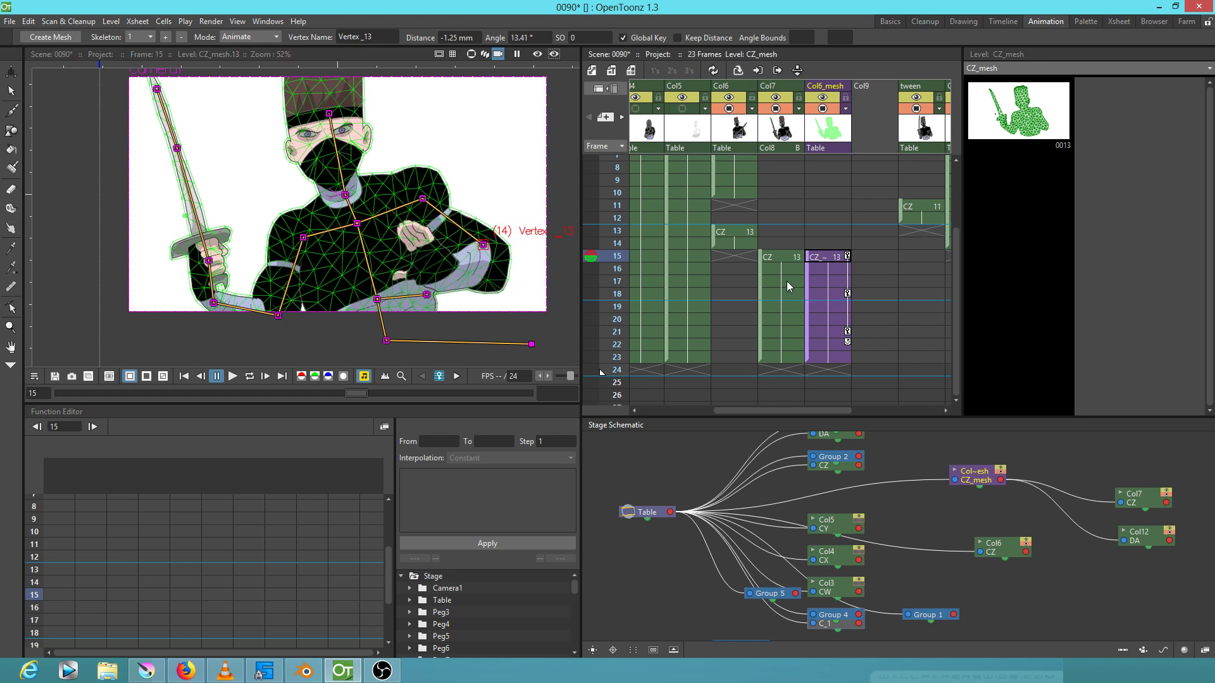
left_click_drag(615, 265, 625, 292)
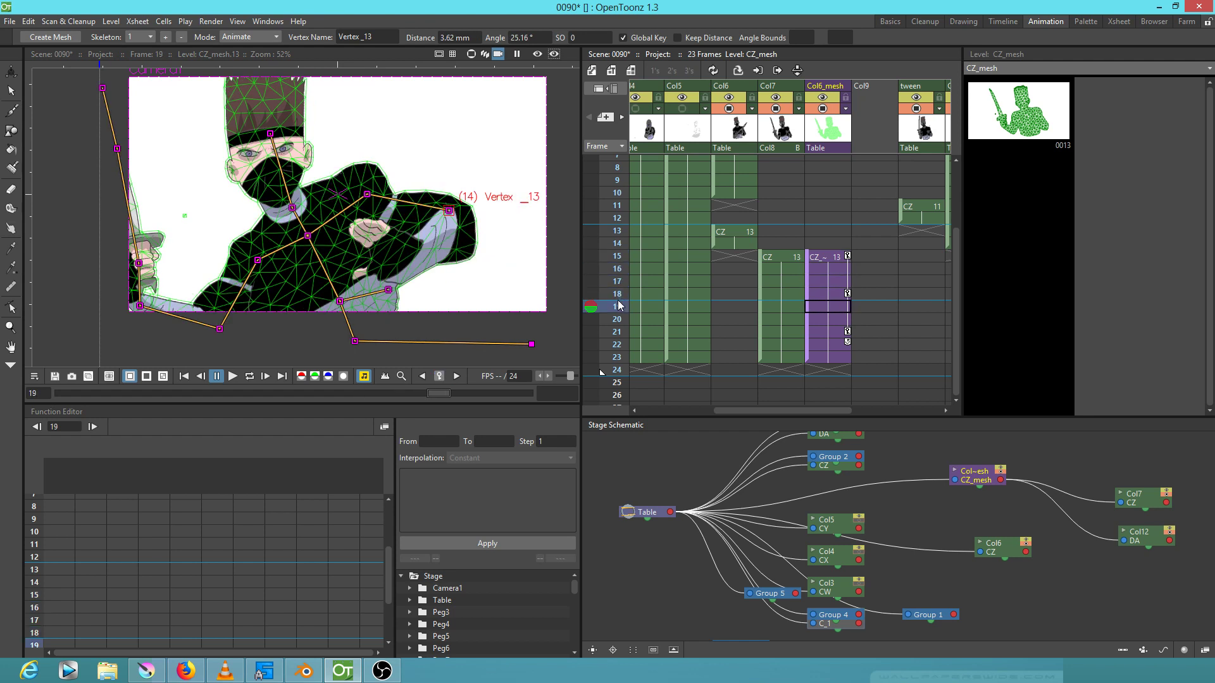
left_click(820, 290)
left_click_drag(390, 290, 412, 291)
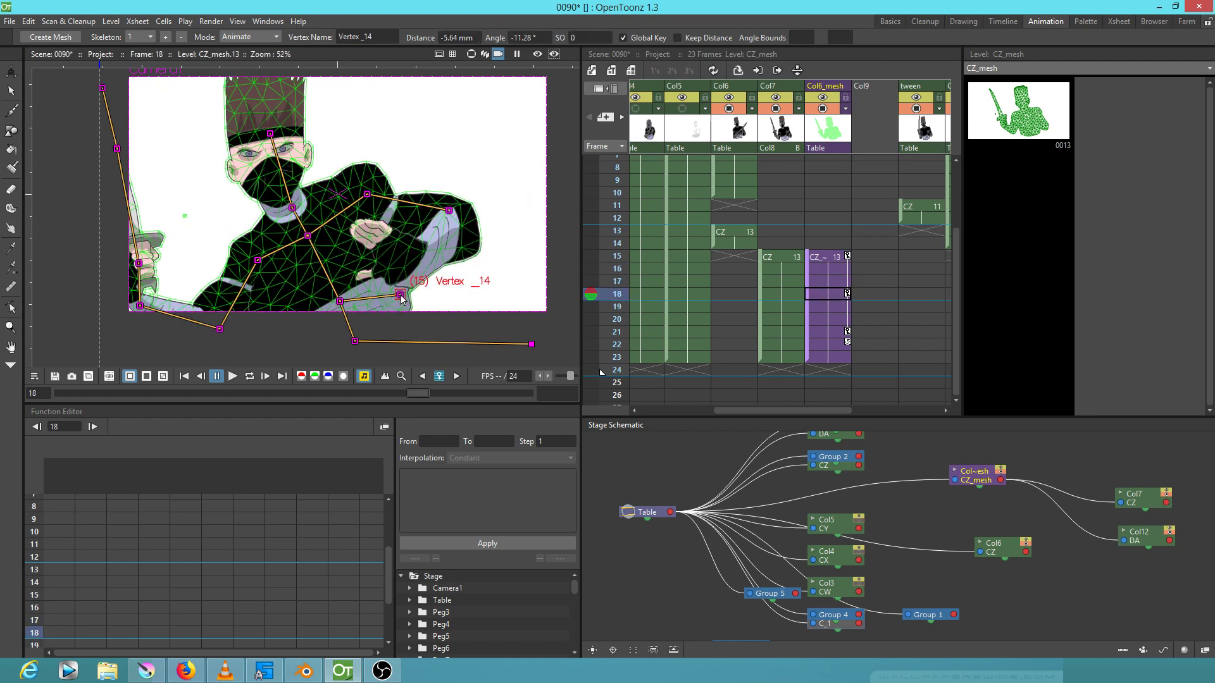
left_click_drag(412, 294, 403, 290)
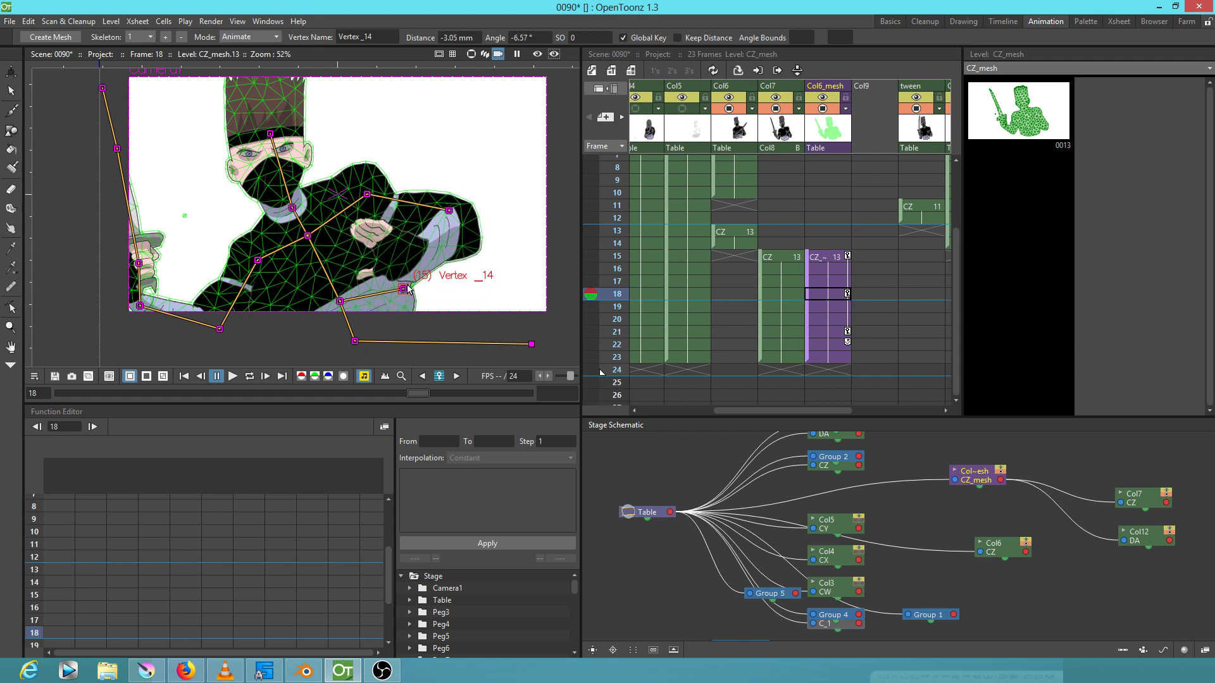
left_click_drag(405, 288, 404, 293)
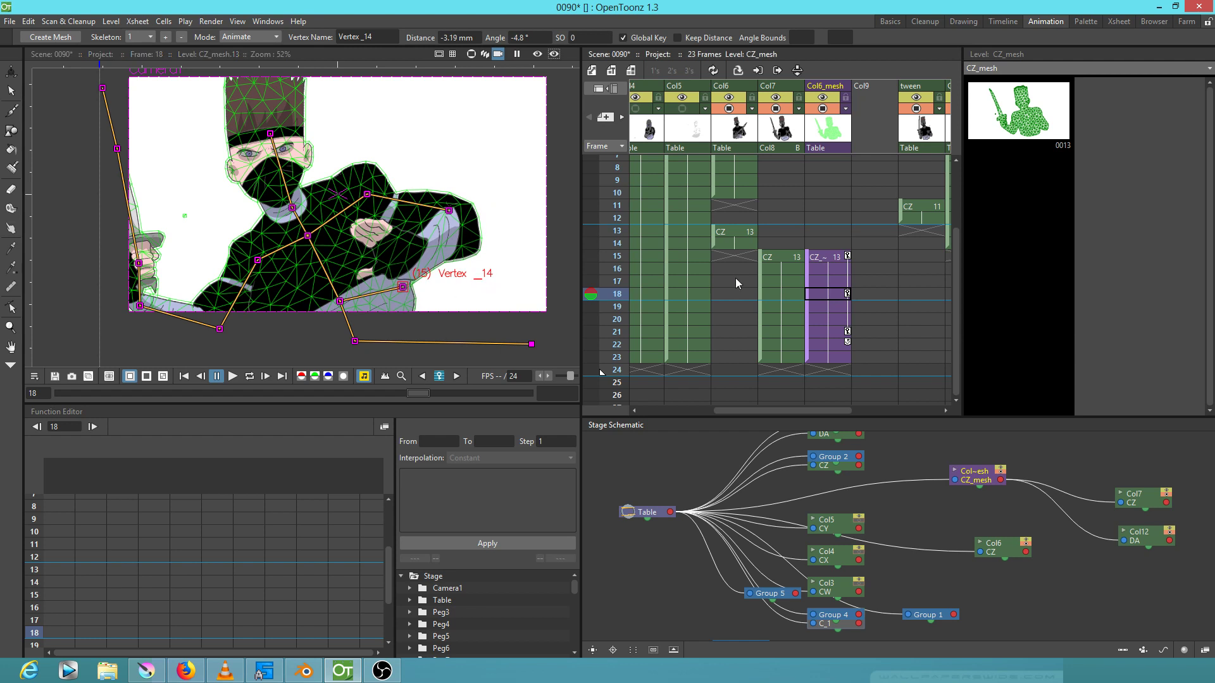
Pose the forearm at frame 21, retouch the arm at frame 18, and return to frame 15
left_click(828, 331)
left_click_drag(339, 292, 342, 292)
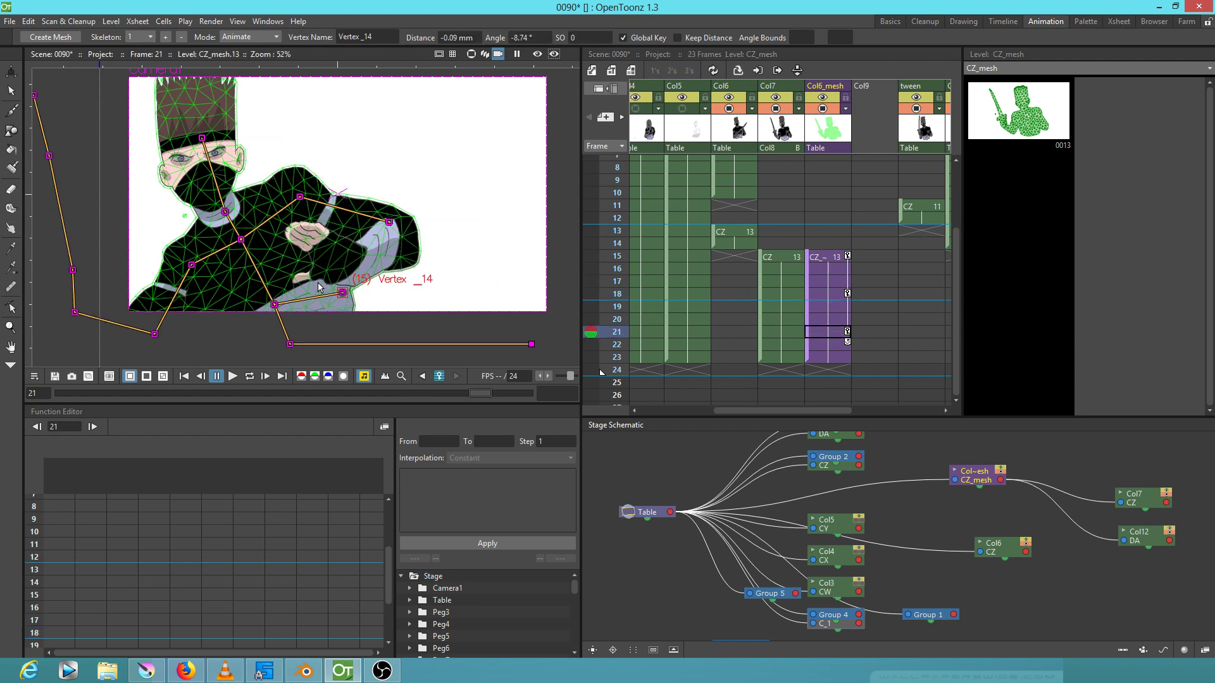
left_click_drag(343, 291, 386, 255)
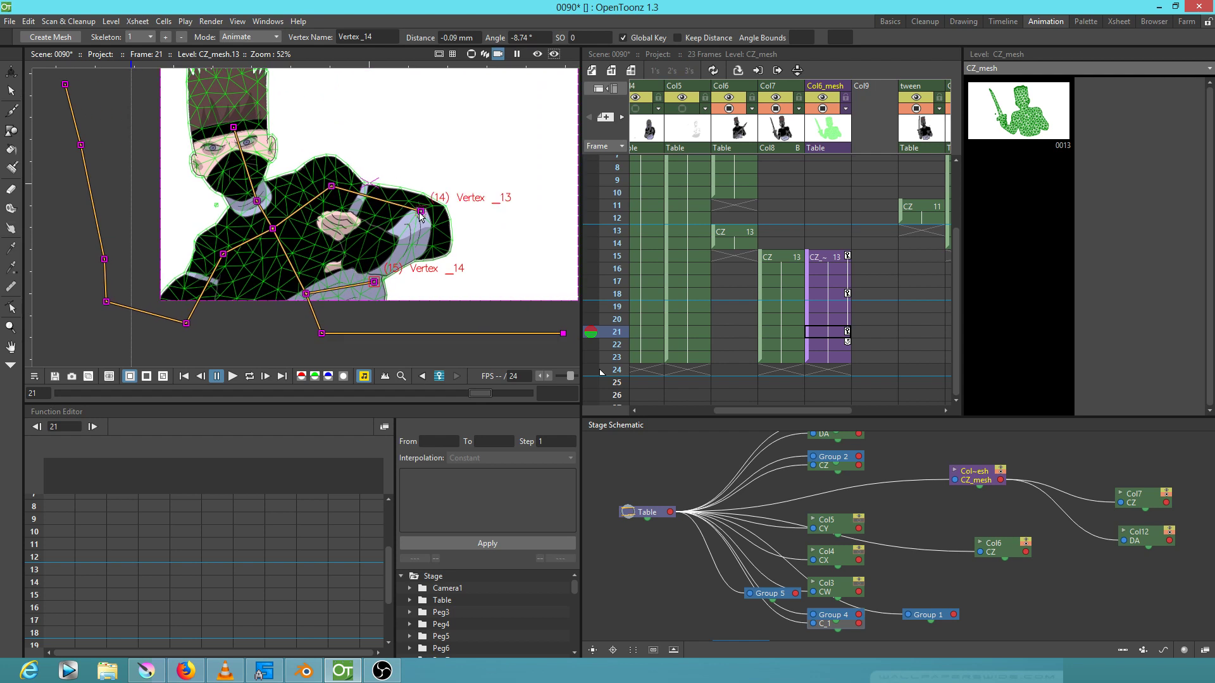
left_click_drag(420, 211, 417, 228)
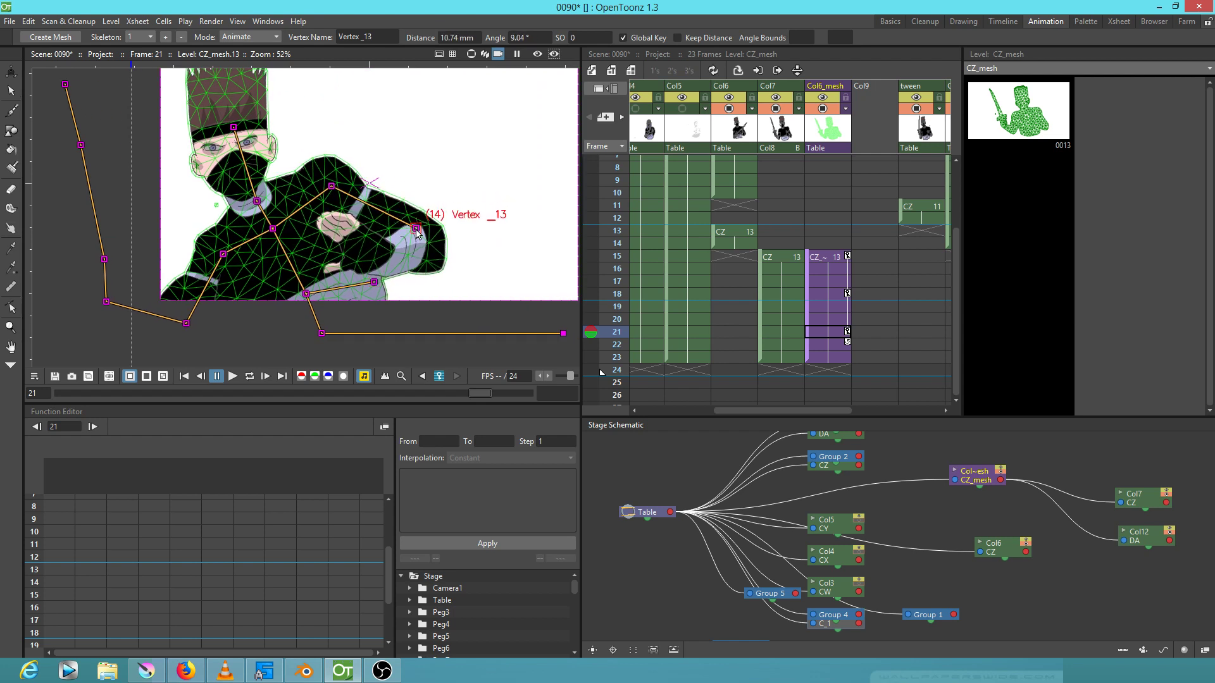
left_click(814, 296)
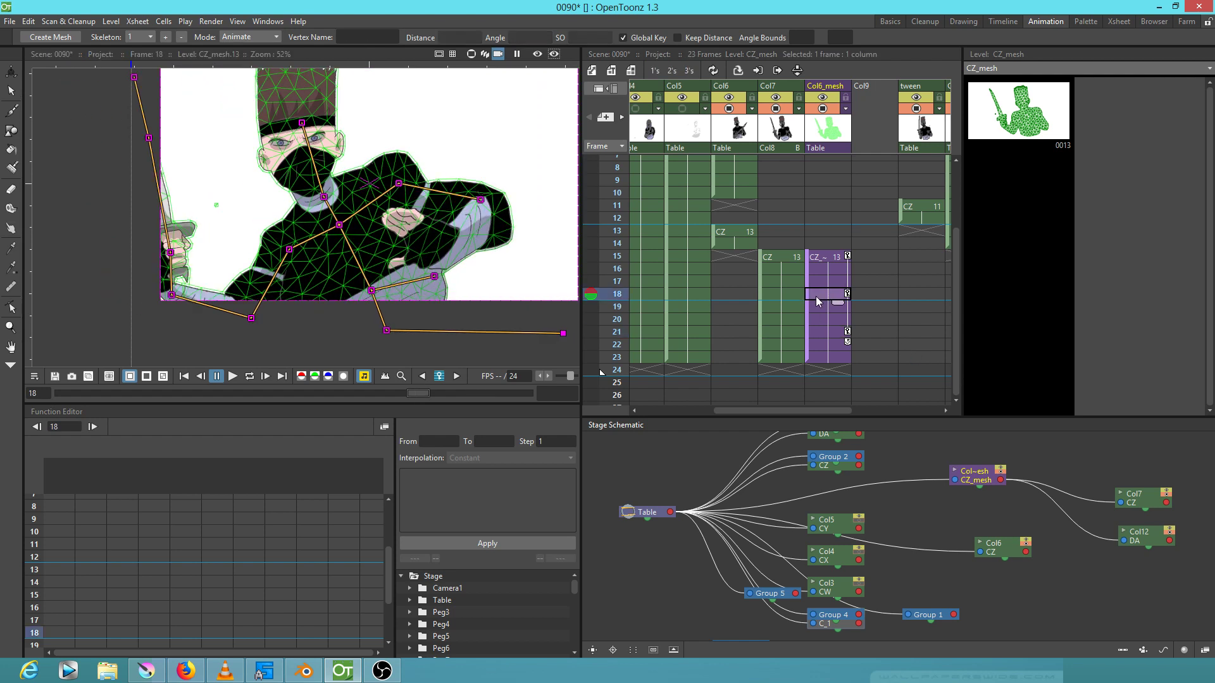
mouse_move(492, 214)
left_mouse_down()
mouse_move(484, 205)
mouse_move(477, 227)
left_mouse_up()
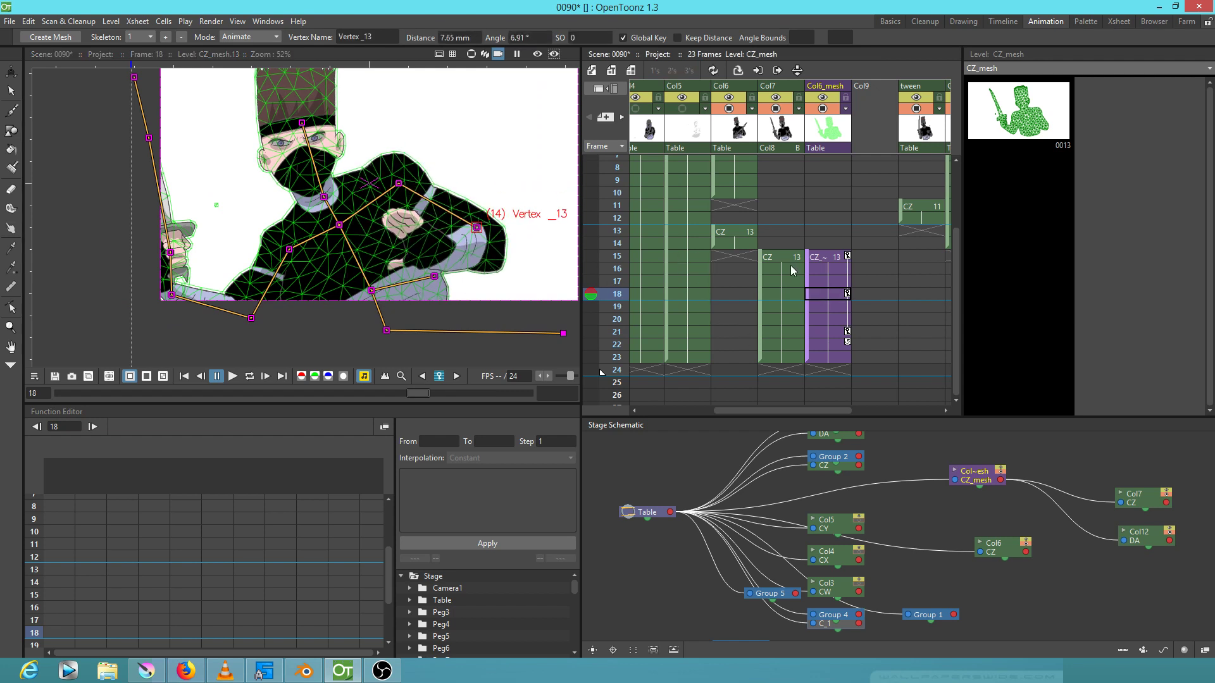
left_click(825, 257)
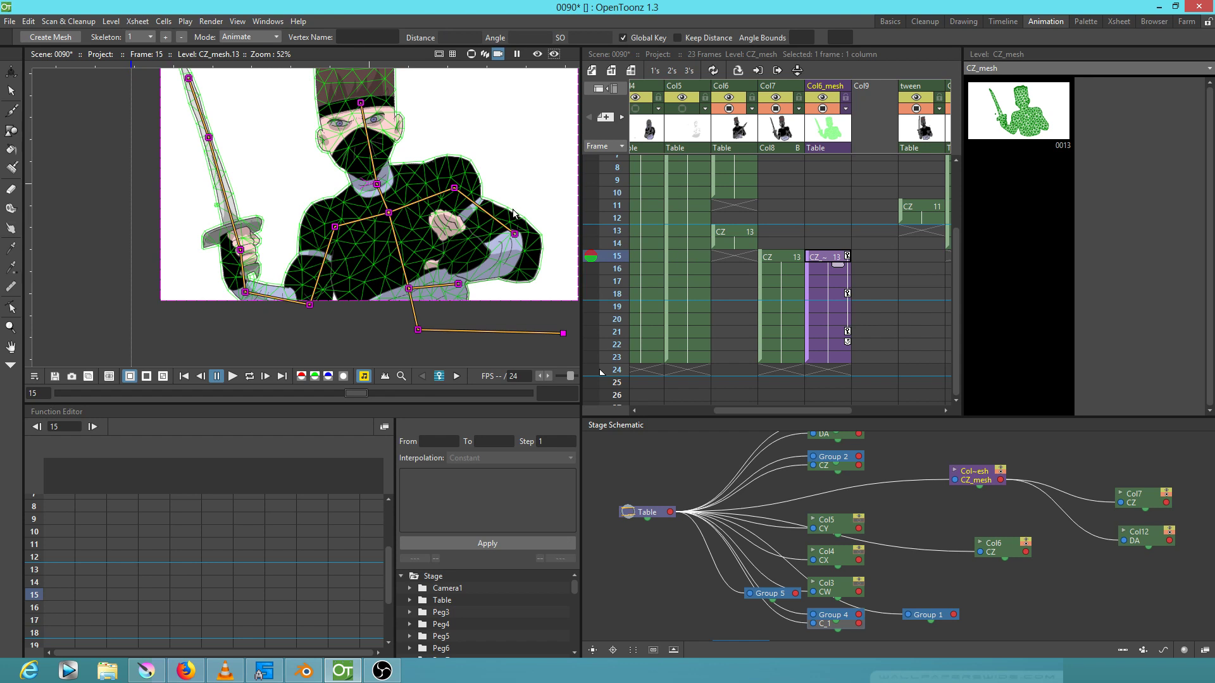
left_click_drag(512, 211, 469, 236)
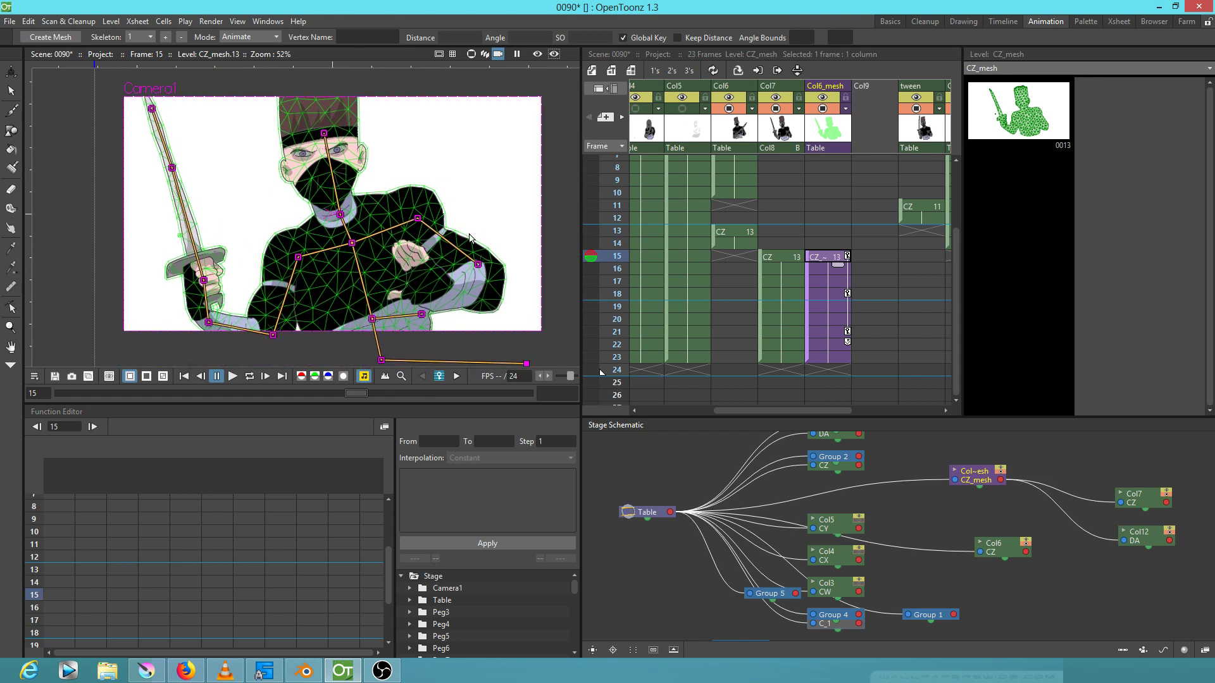
In Preferences > Animation keep Default Interpolation on Constant and edit the Animation Step value
left_click(9, 21)
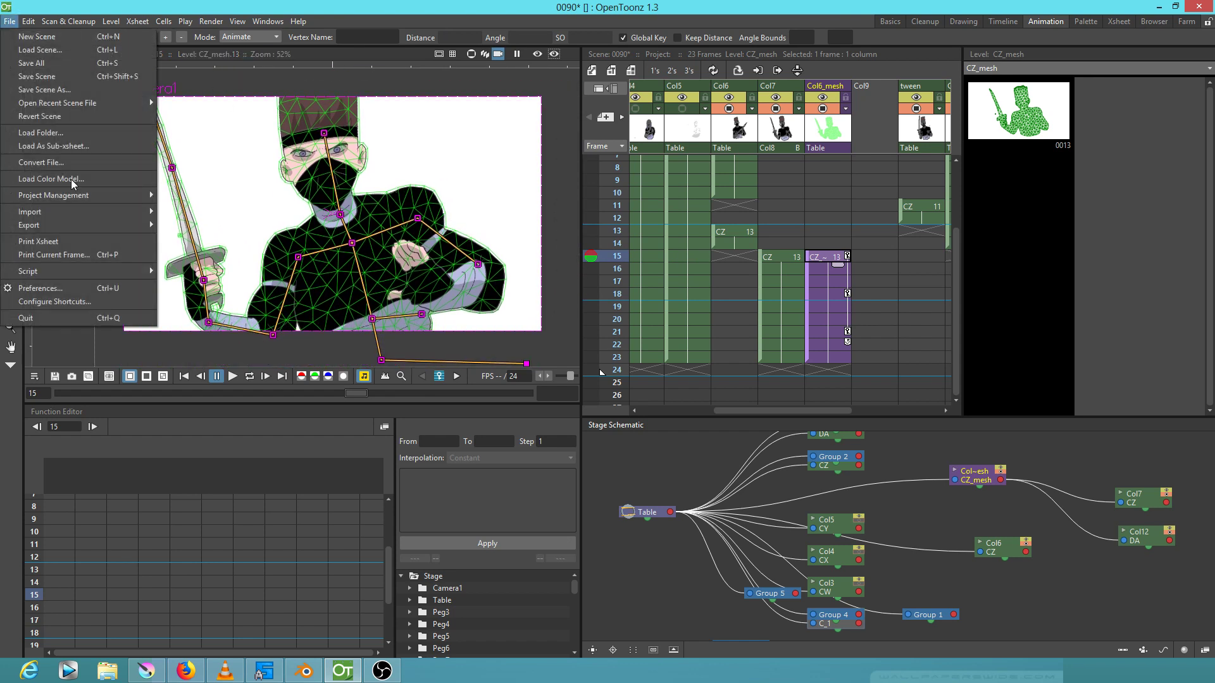
left_click(43, 290)
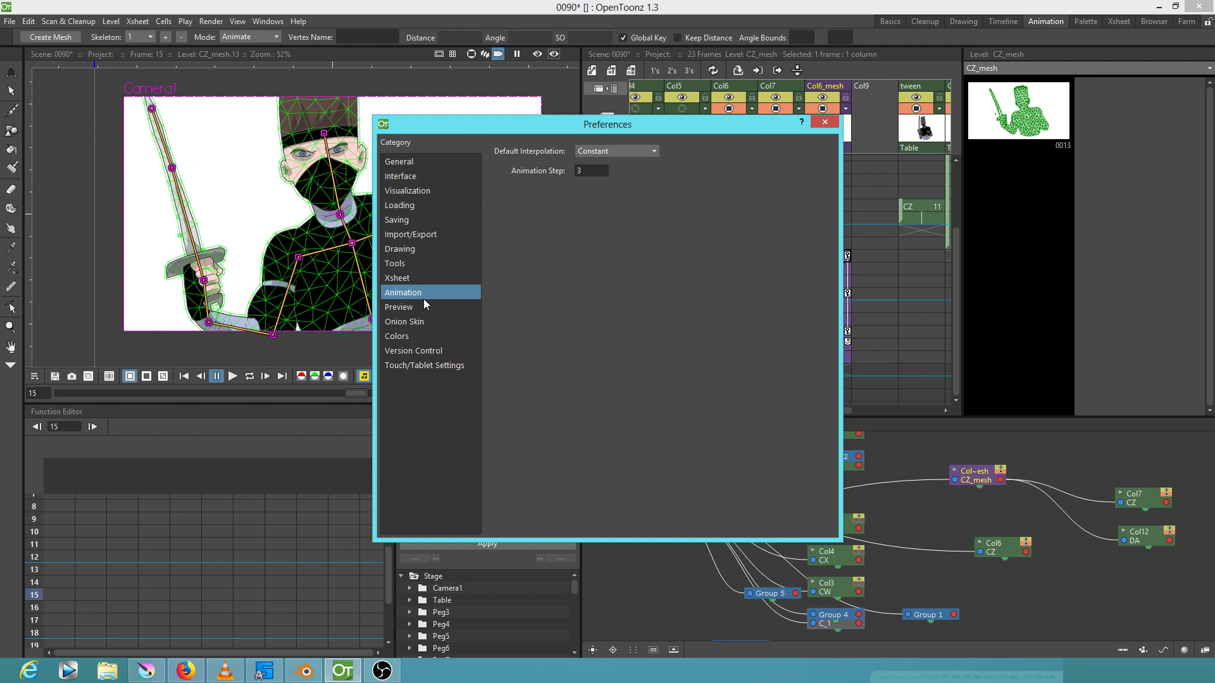
left_click(620, 150)
left_click(616, 163)
double_click(590, 169)
left_click(823, 123)
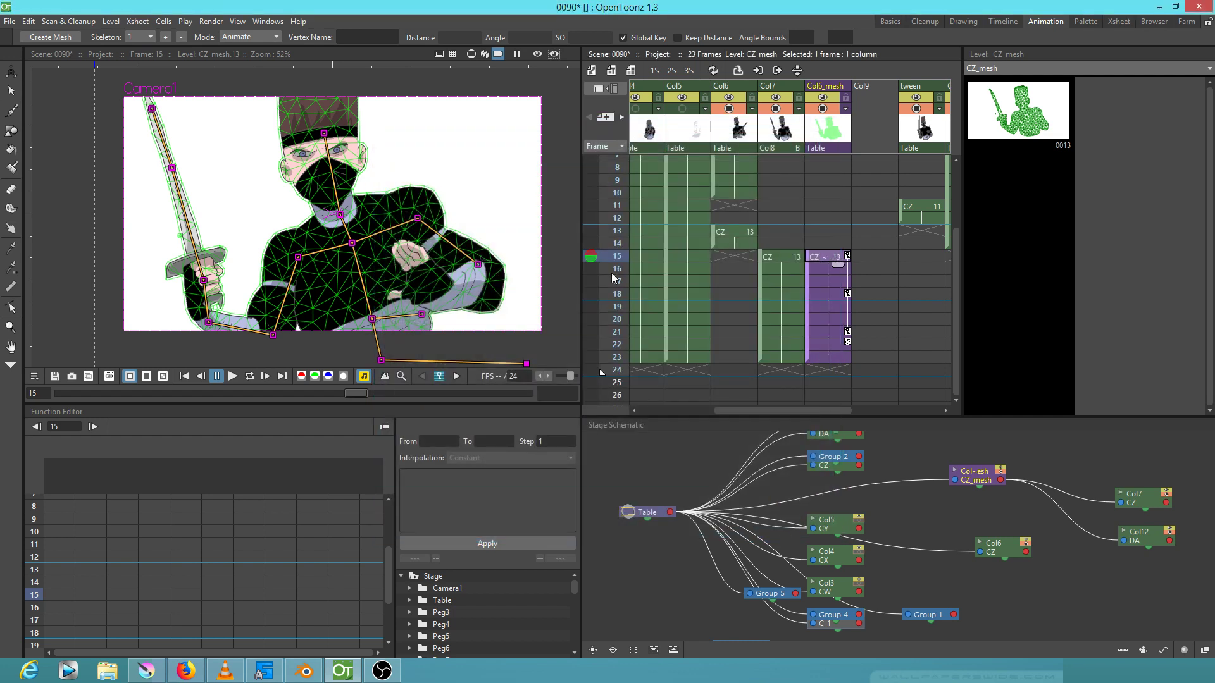
Scrub the Xsheet through the mesh animation and stop on frame 18 to check the pose
mouse_move(614, 261)
left_mouse_down()
mouse_move(617, 336)
mouse_move(627, 274)
mouse_move(639, 341)
mouse_move(651, 267)
left_mouse_up()
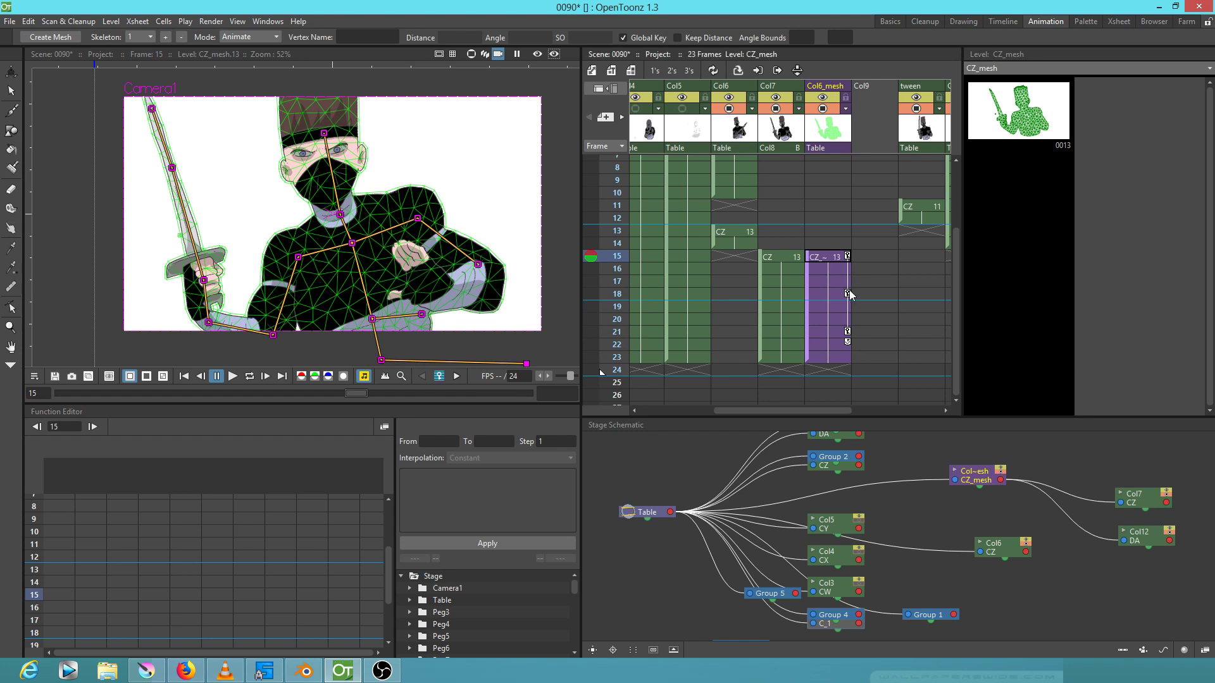
left_click(832, 294)
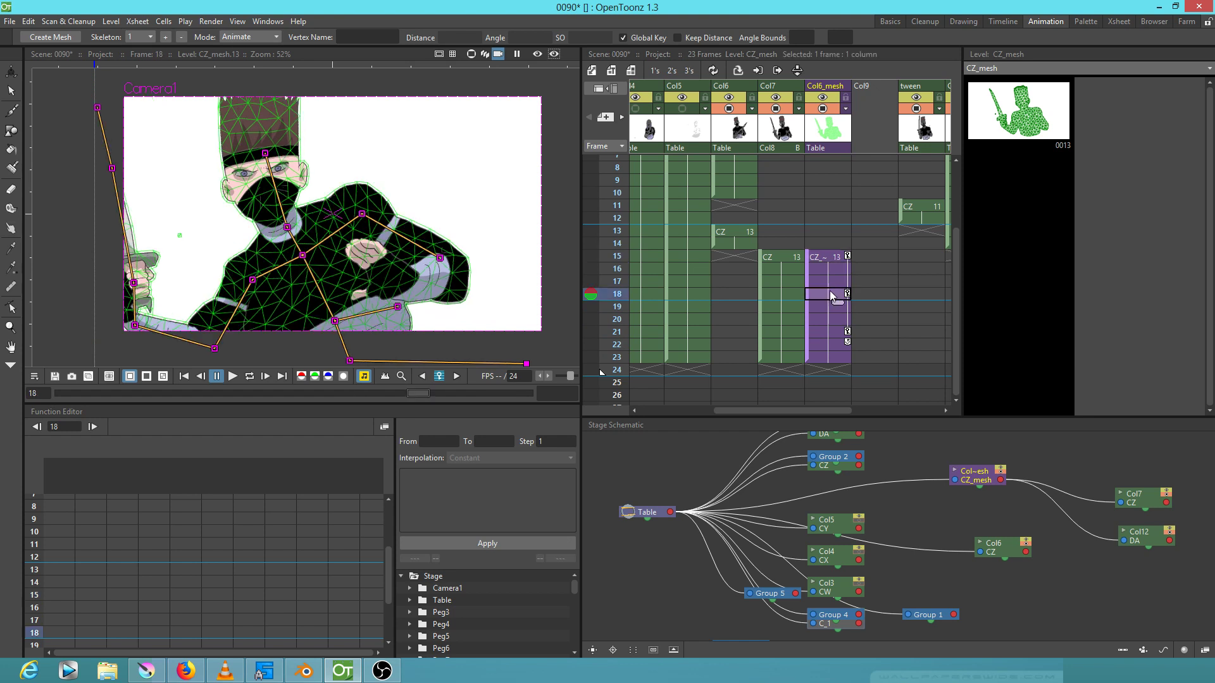
left_click(823, 257)
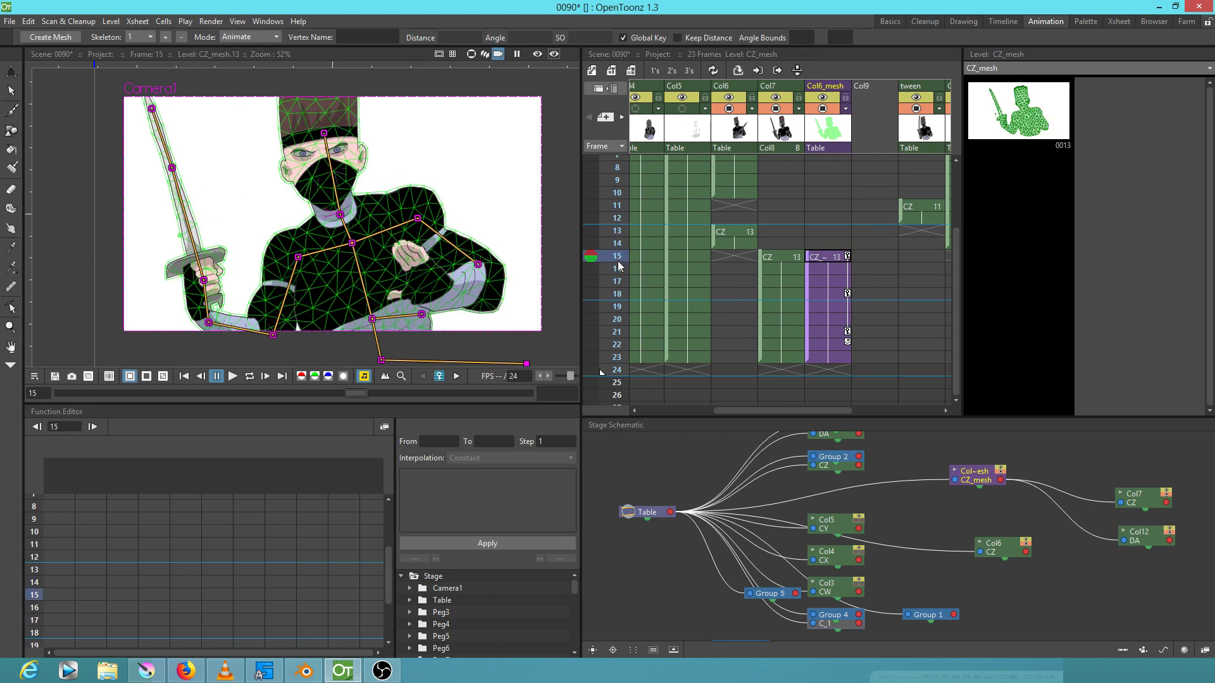
left_click_drag(619, 267, 619, 301)
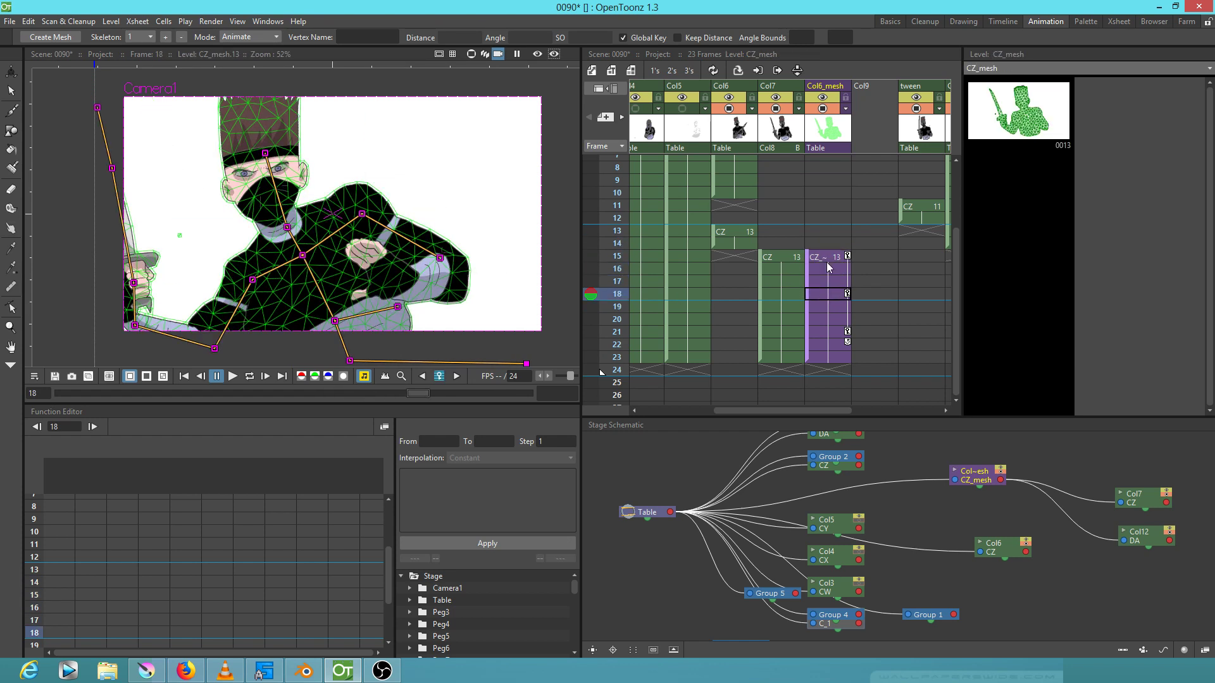
left_click(827, 295)
left_click(831, 259)
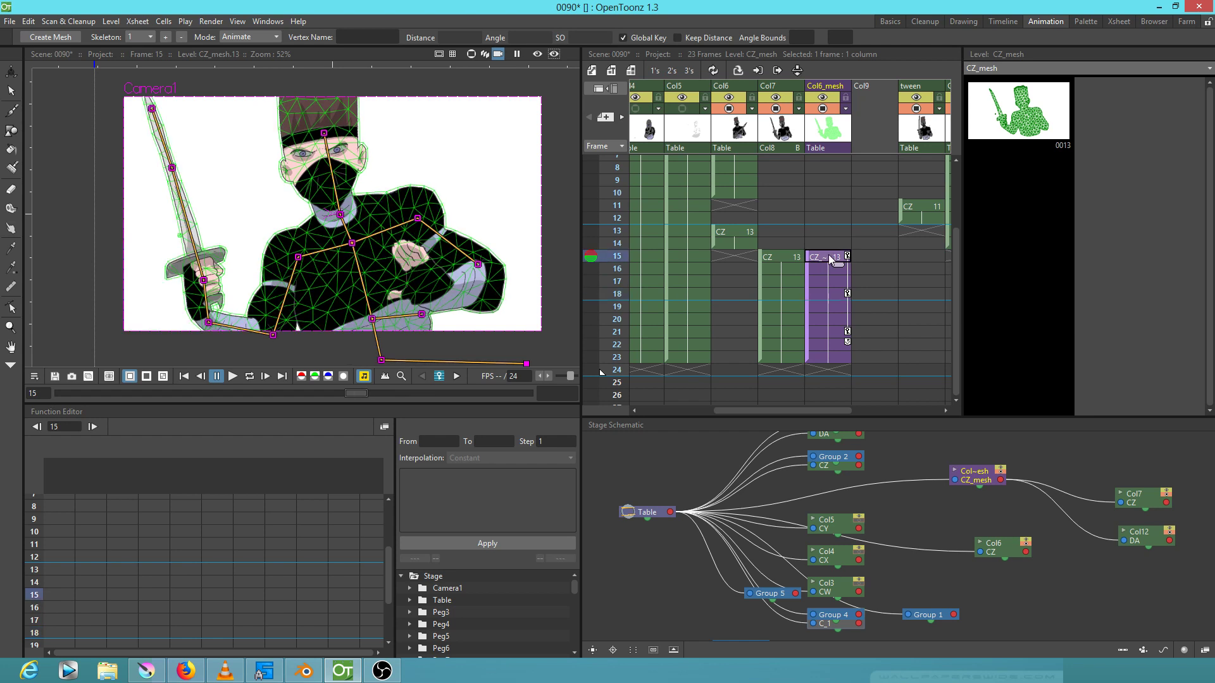
left_click(825, 289)
left_click(828, 332)
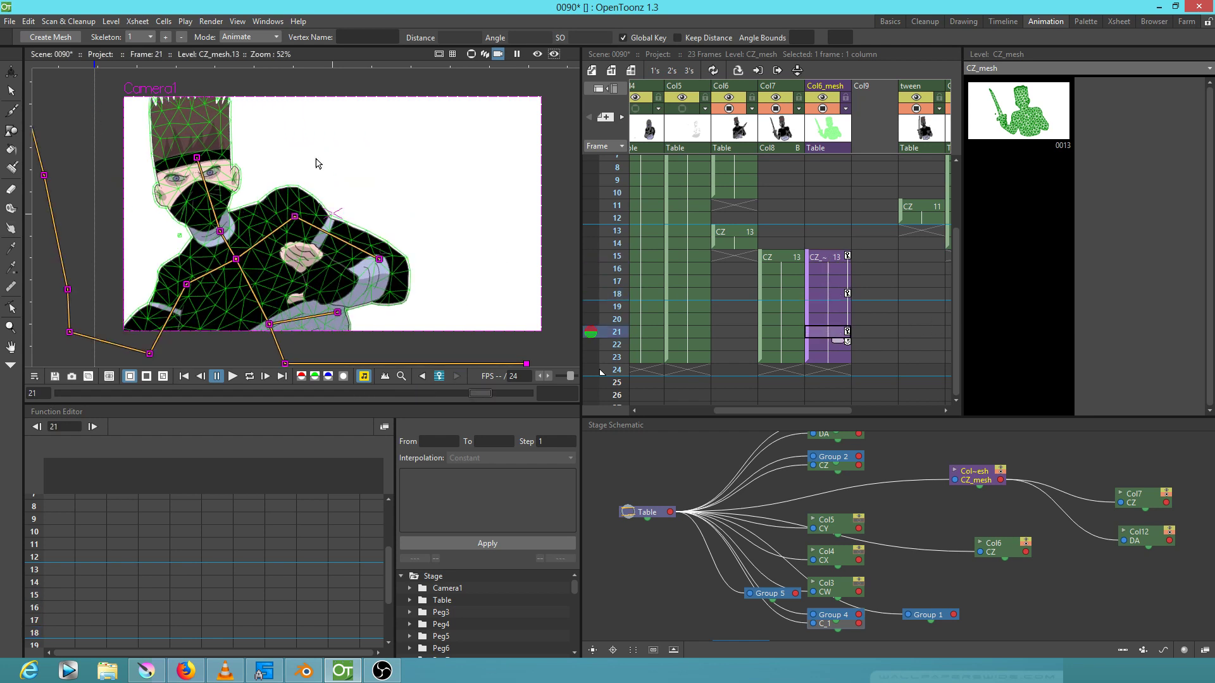
left_click(31, 24)
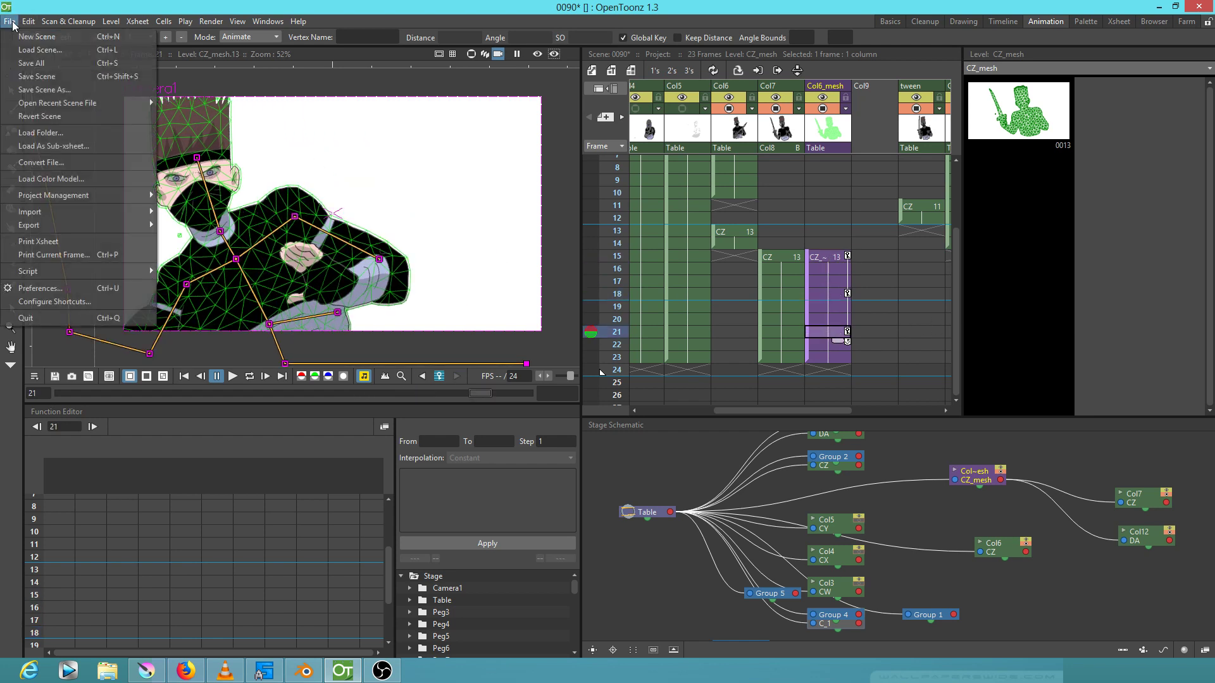
Set the Default Interpolation preference to Speed In / Speed Out and dismiss Preferences
left_click(77, 289)
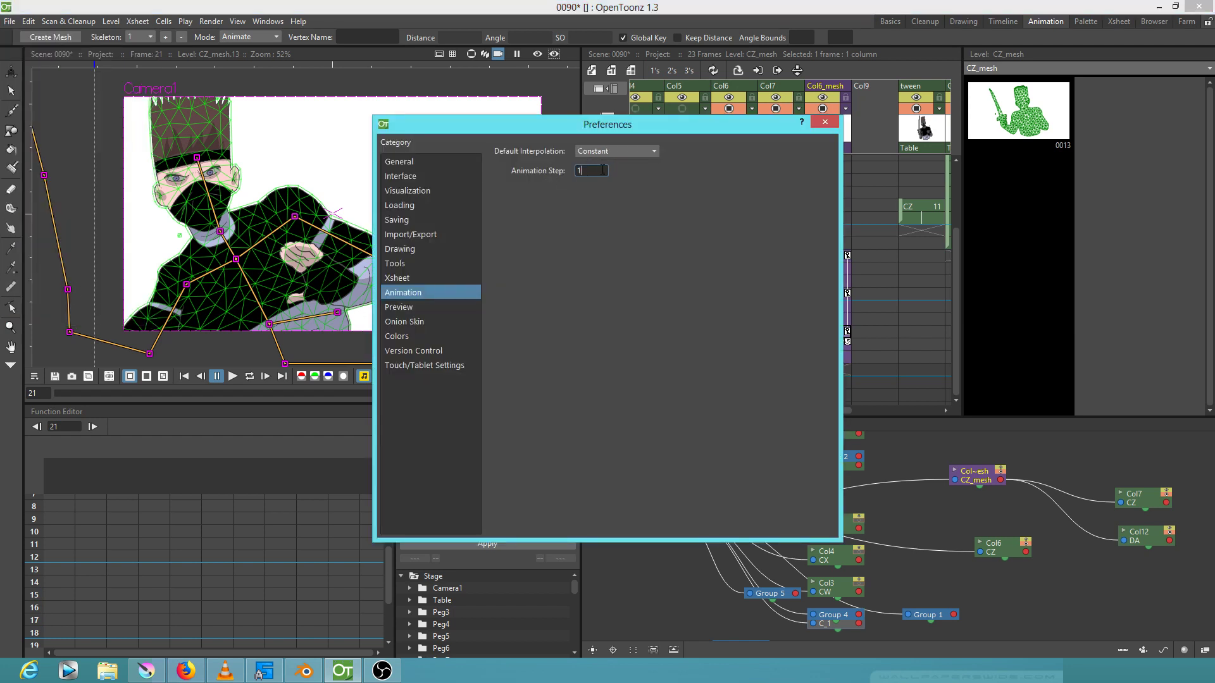
left_click(616, 151)
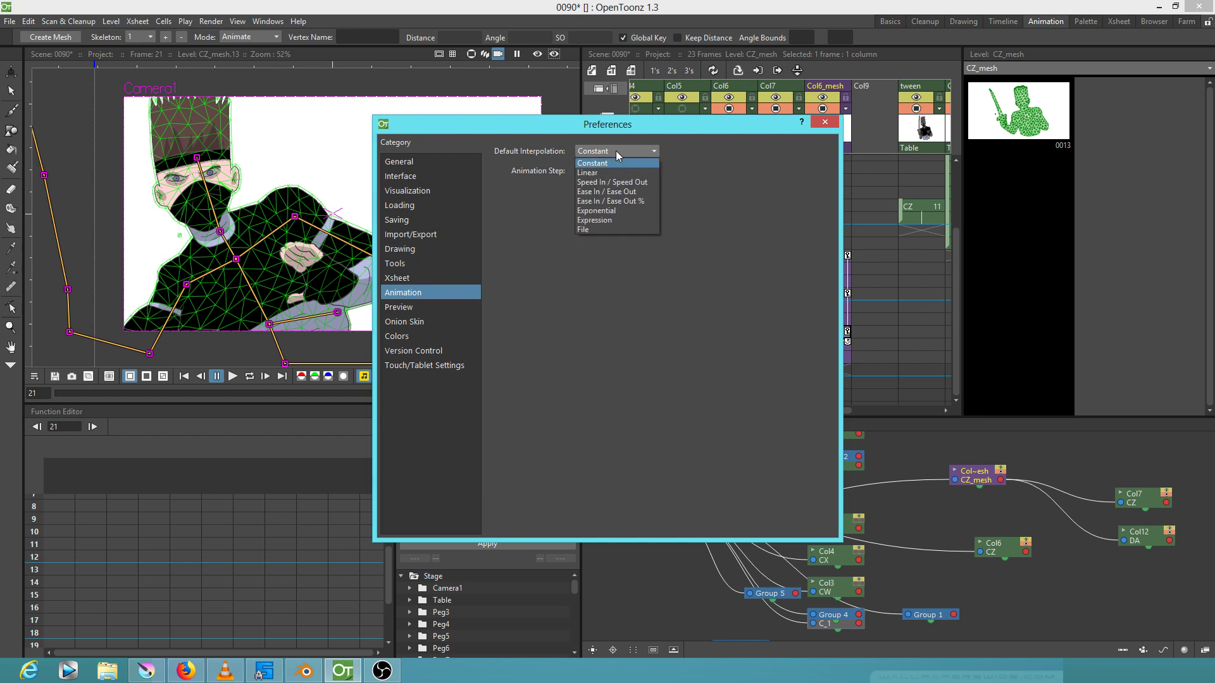
left_click(614, 184)
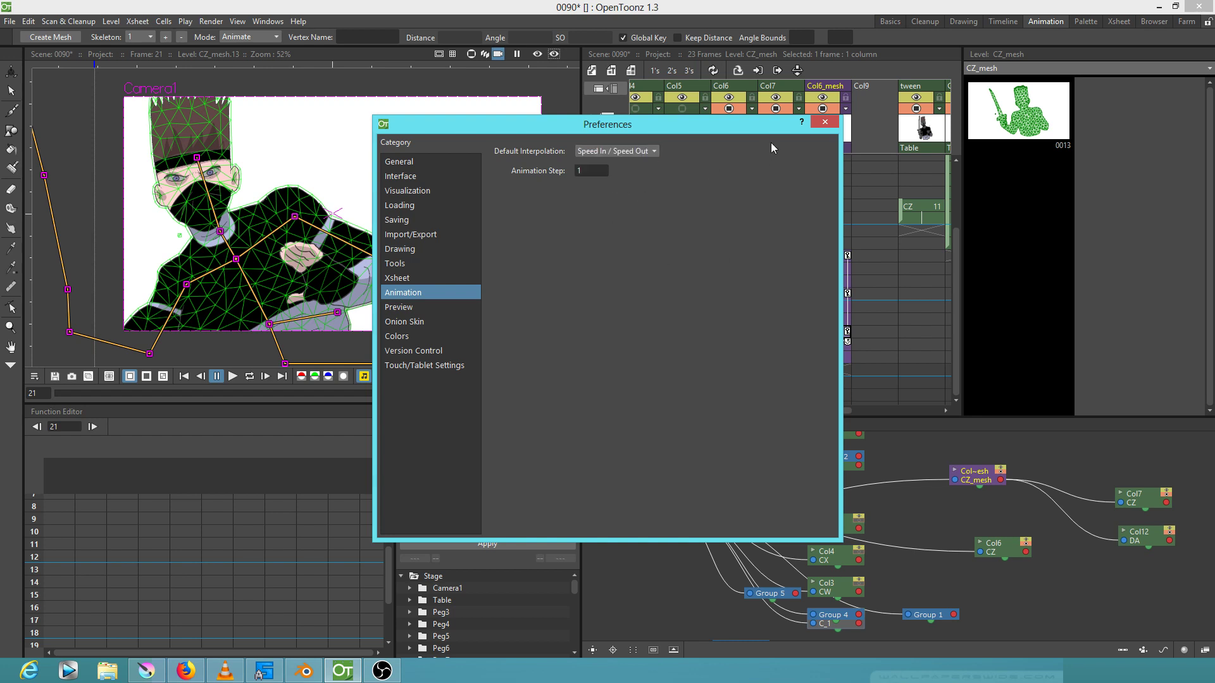
left_click(825, 123)
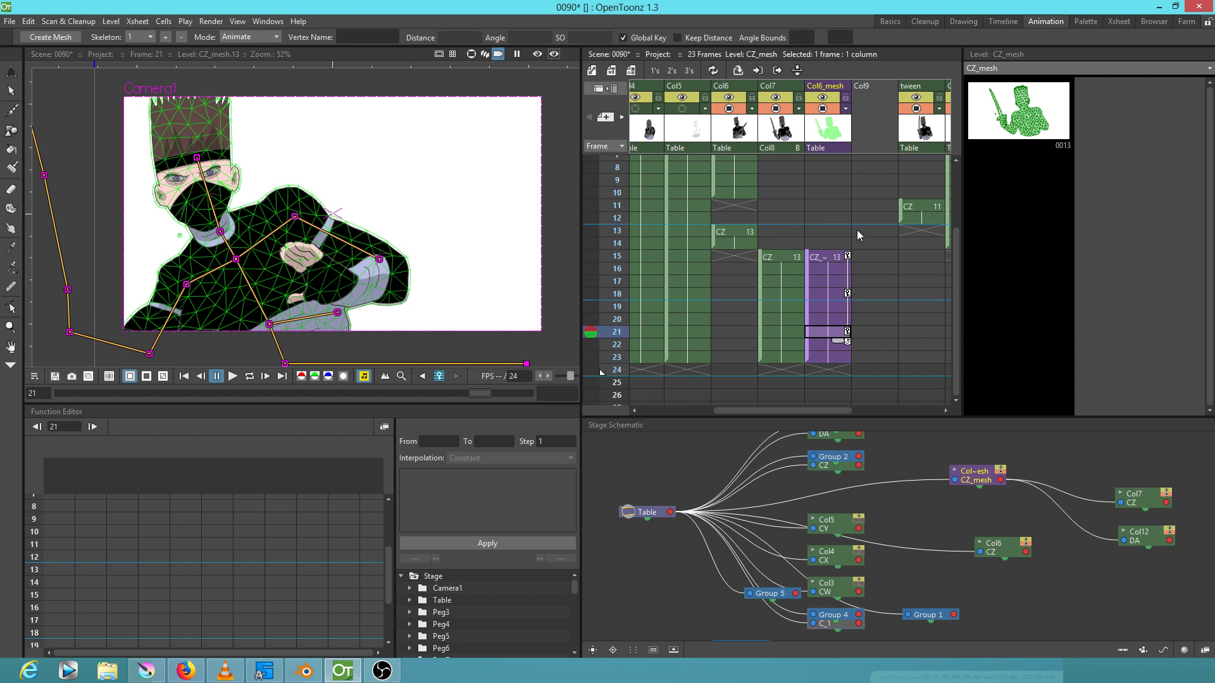
mouse_move(618, 245)
left_mouse_down()
mouse_move(627, 231)
mouse_move(630, 314)
mouse_move(635, 257)
left_mouse_up()
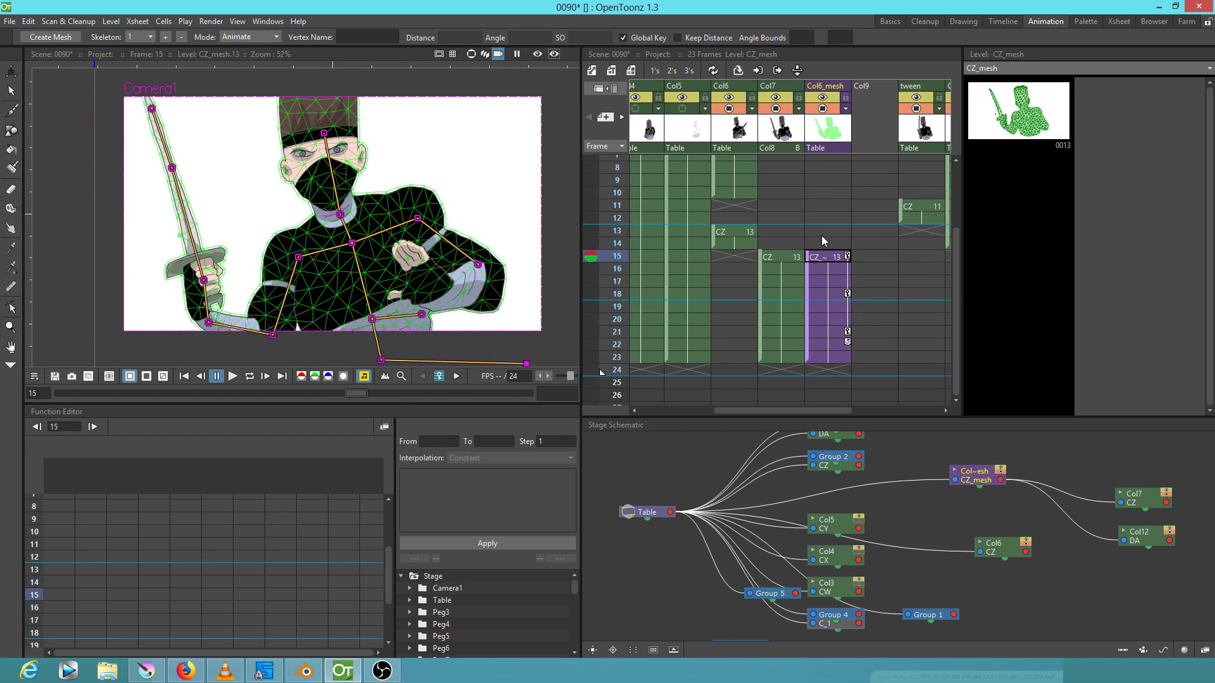
scroll(828, 263, "down", 2)
left_click_drag(835, 411, 886, 413)
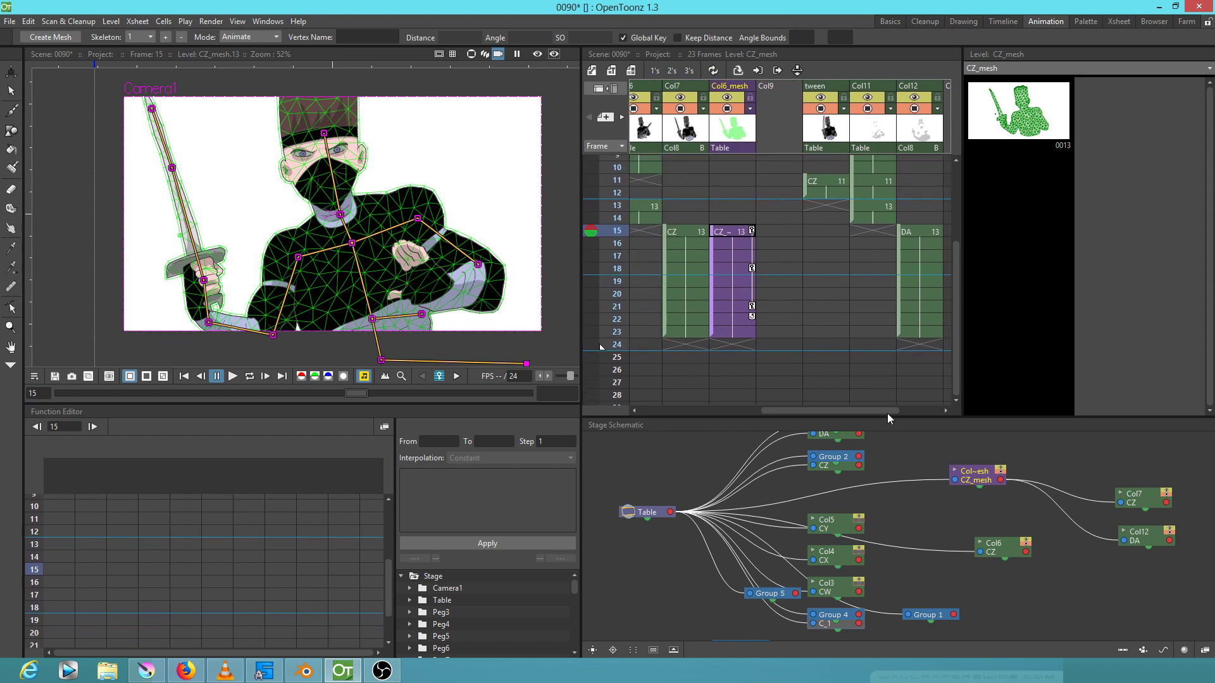
scroll(846, 292, "right", 2)
scroll(846, 293, "up", 1)
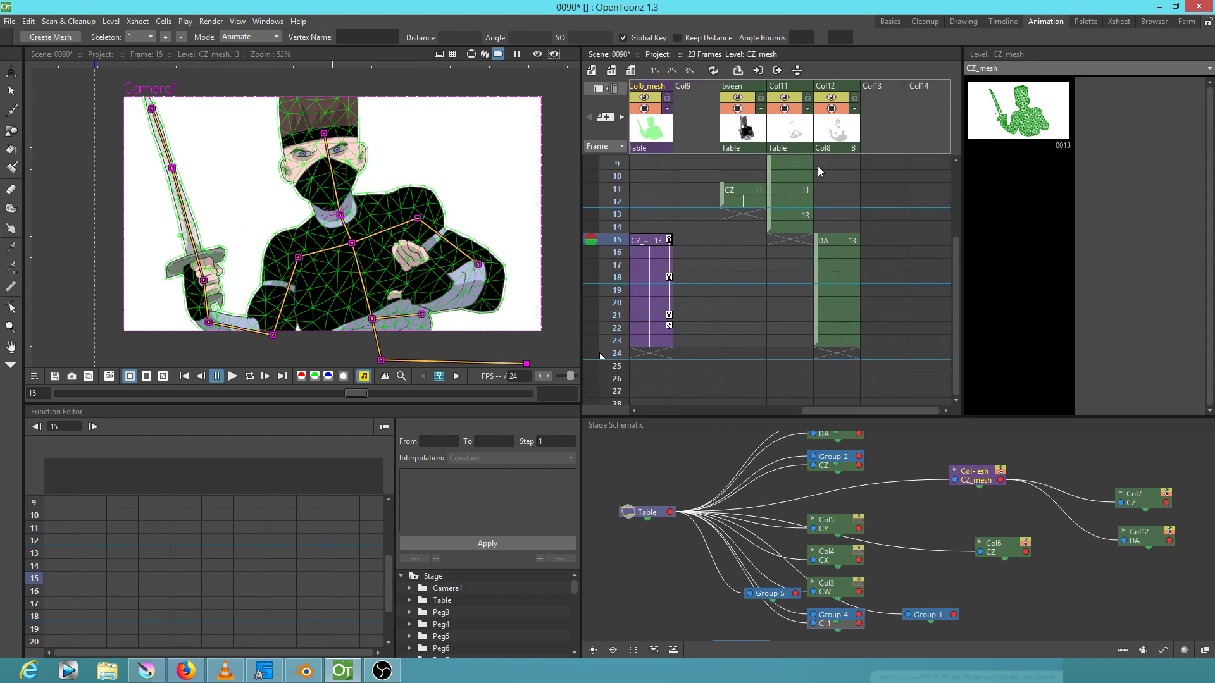
left_click(833, 123)
scroll(314, 210, "up", 3)
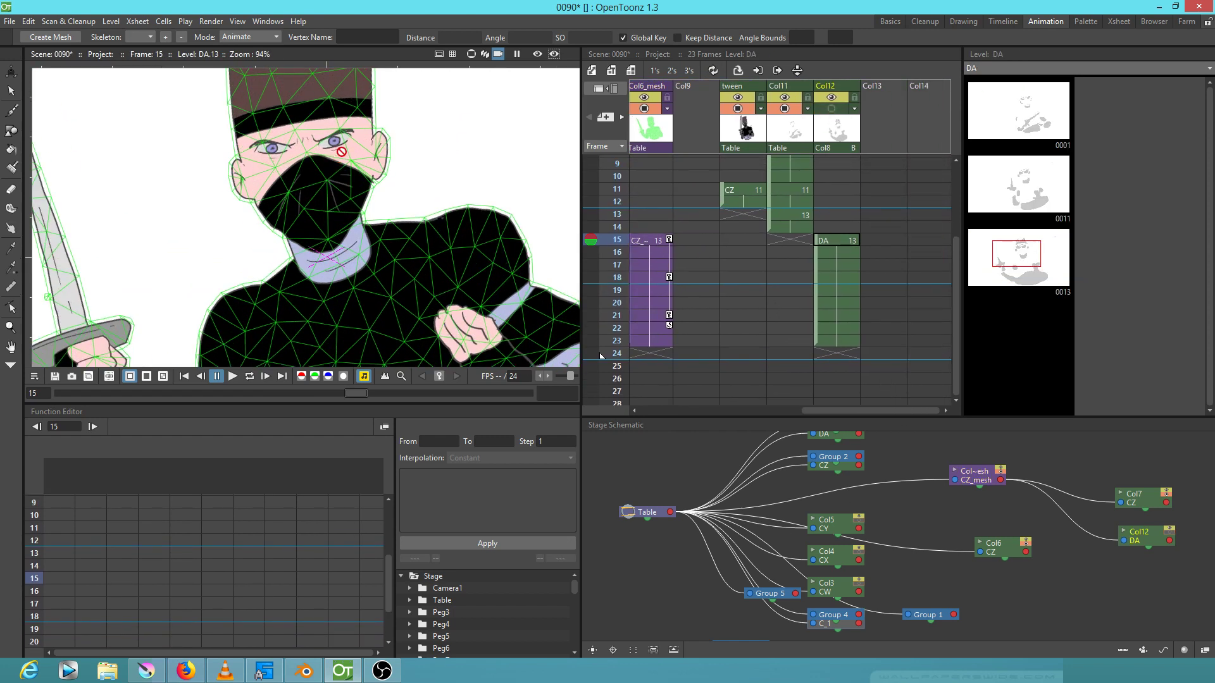
left_click(837, 109)
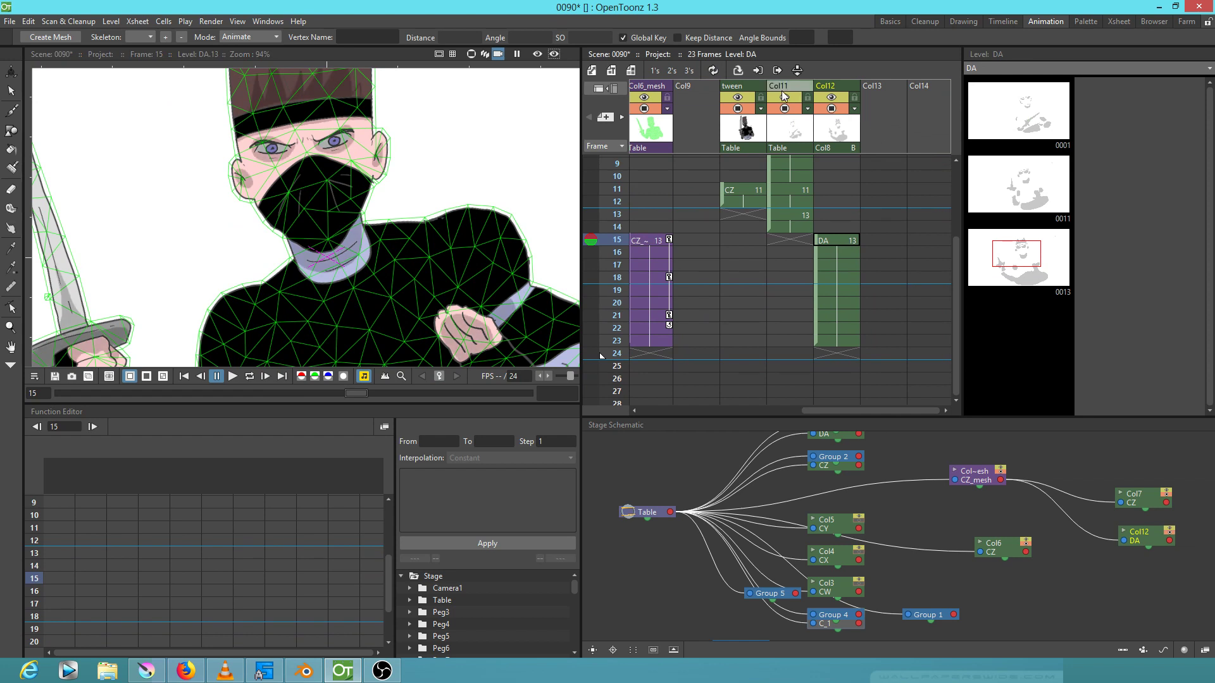
scroll(774, 225, "left", 2)
scroll(804, 315, "down", 1)
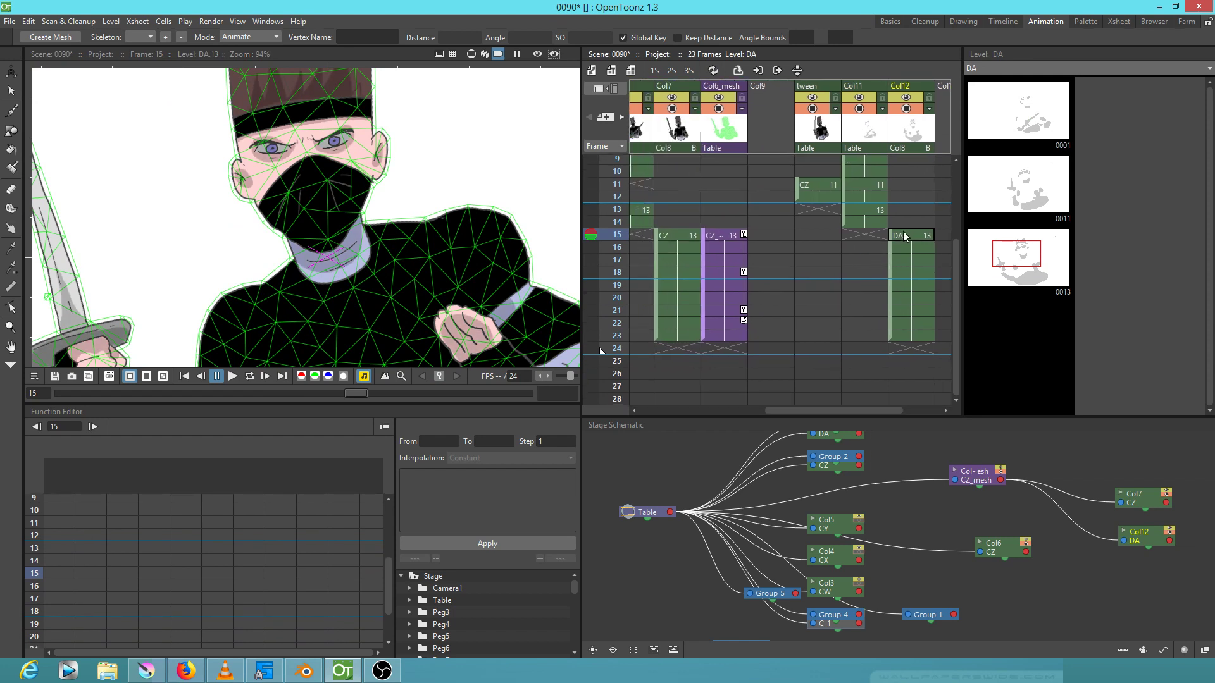
left_click(904, 237)
left_click(708, 240)
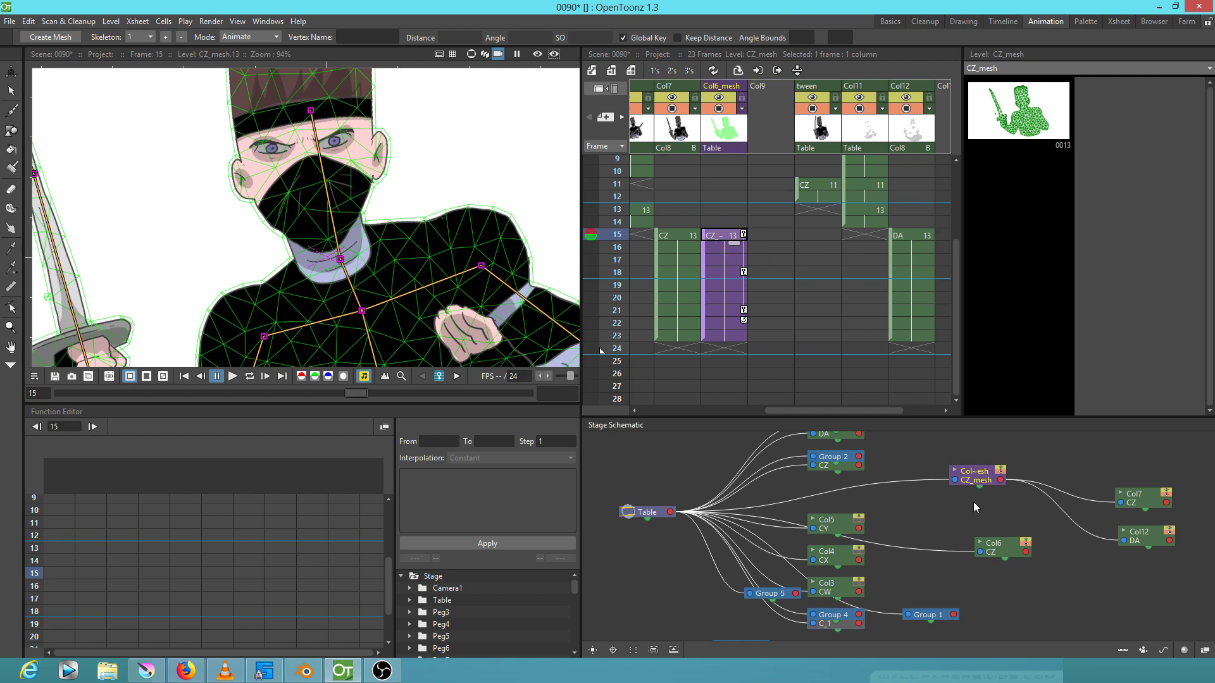
Drag the Col7 CZ and CZ_mesh nodes into tidier positions near Camera1 in the Stage Schematic
mouse_move(973, 502)
left_mouse_down()
mouse_move(914, 489)
mouse_move(936, 465)
left_mouse_up()
left_click_drag(1123, 477, 1132, 463)
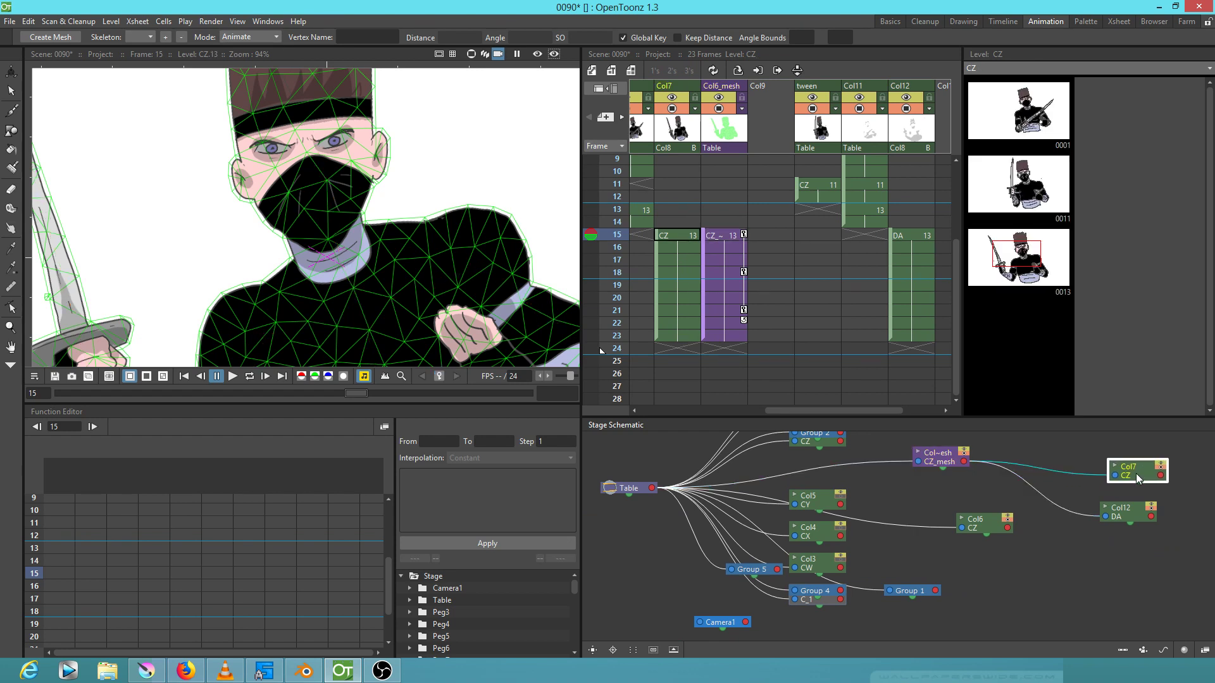
scroll(791, 322, "left", 1)
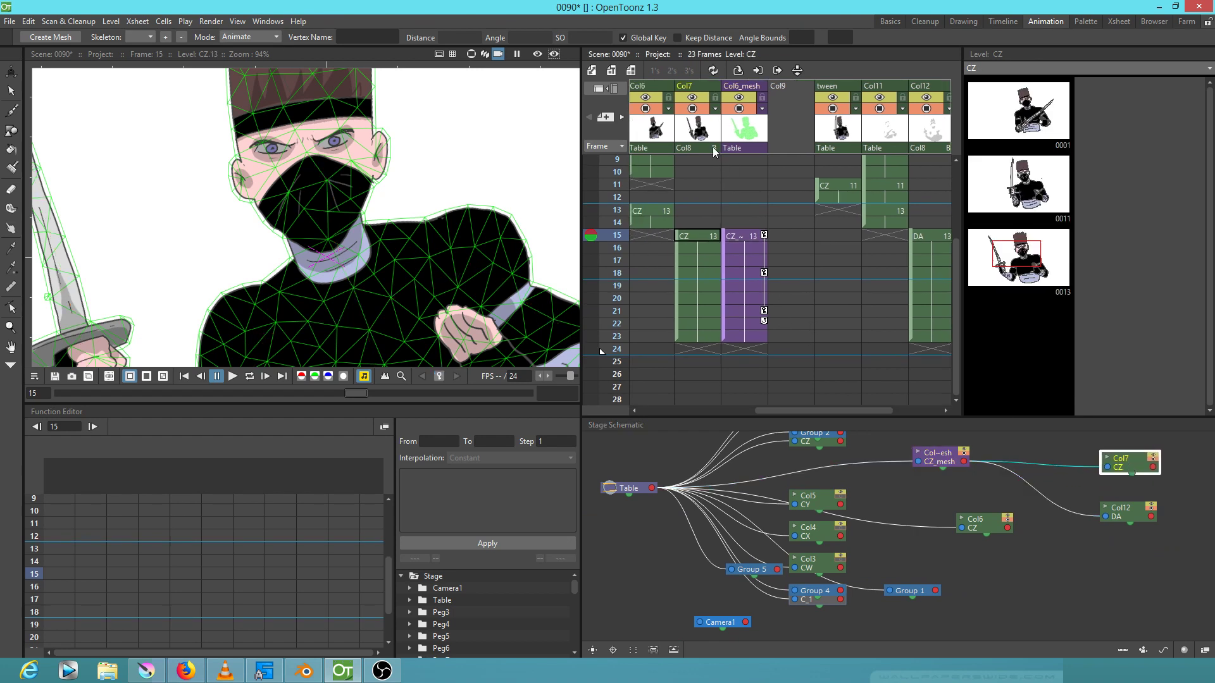
left_click(704, 135)
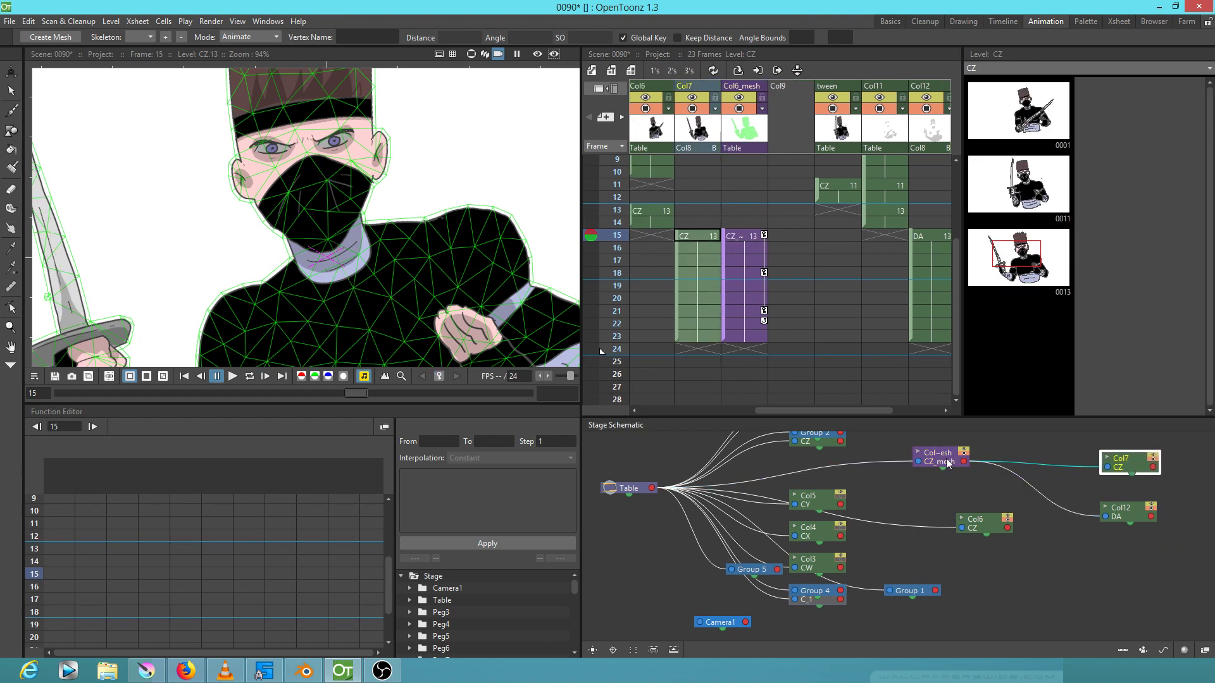
left_click_drag(947, 463, 927, 457)
left_click(743, 237)
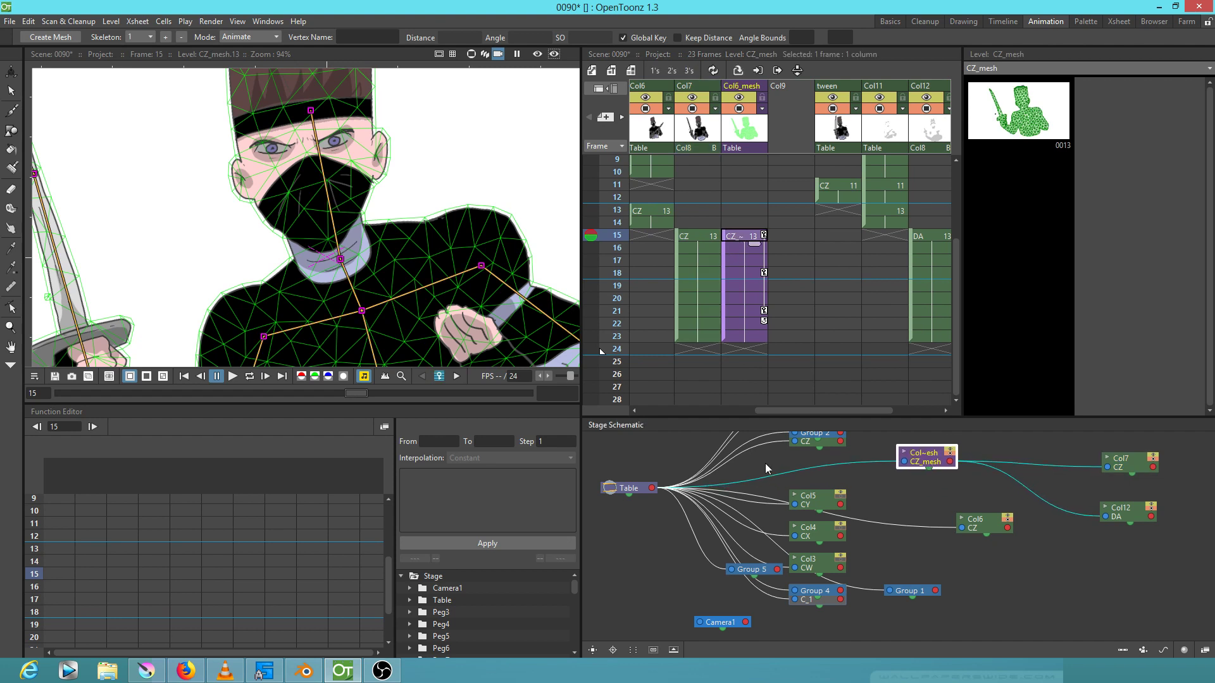
left_click_drag(923, 463, 917, 462)
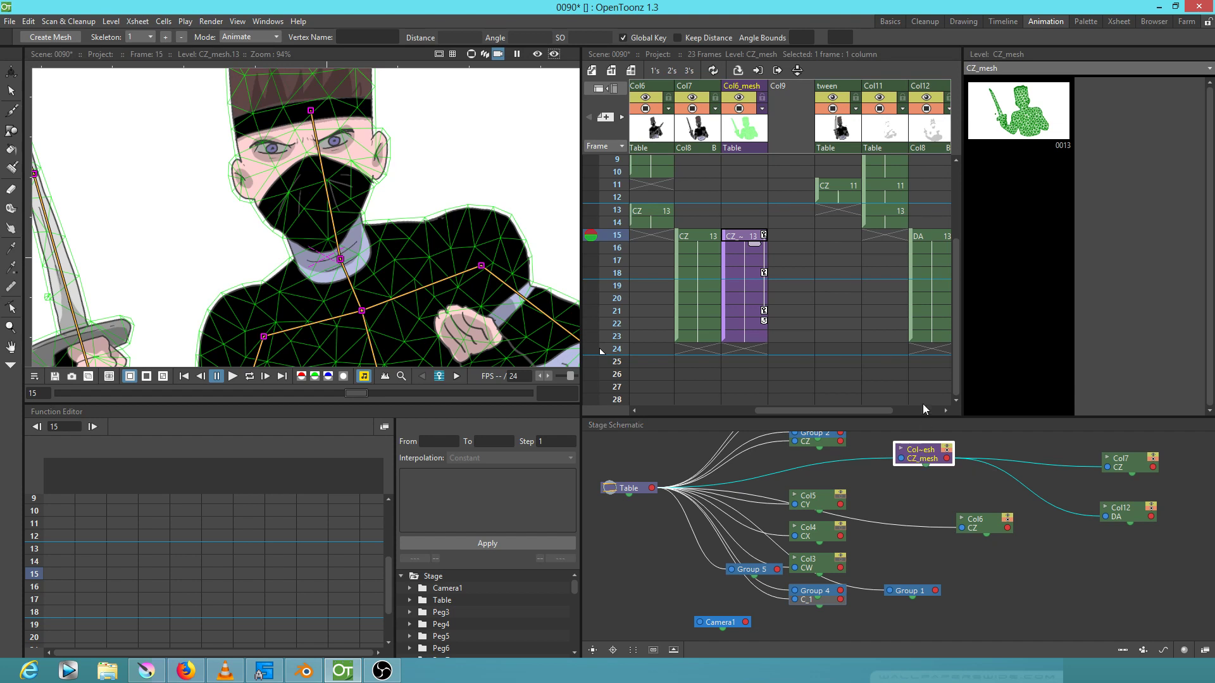
left_click_drag(1128, 514, 1116, 514)
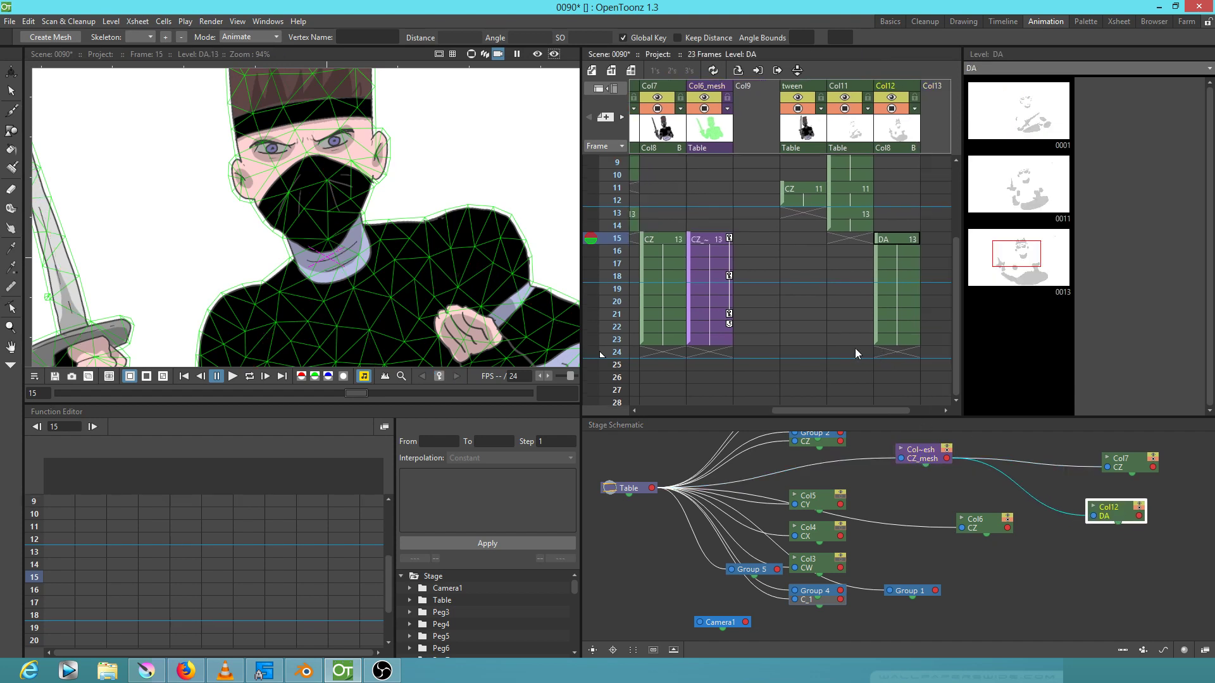
scroll(854, 285, "right", 3)
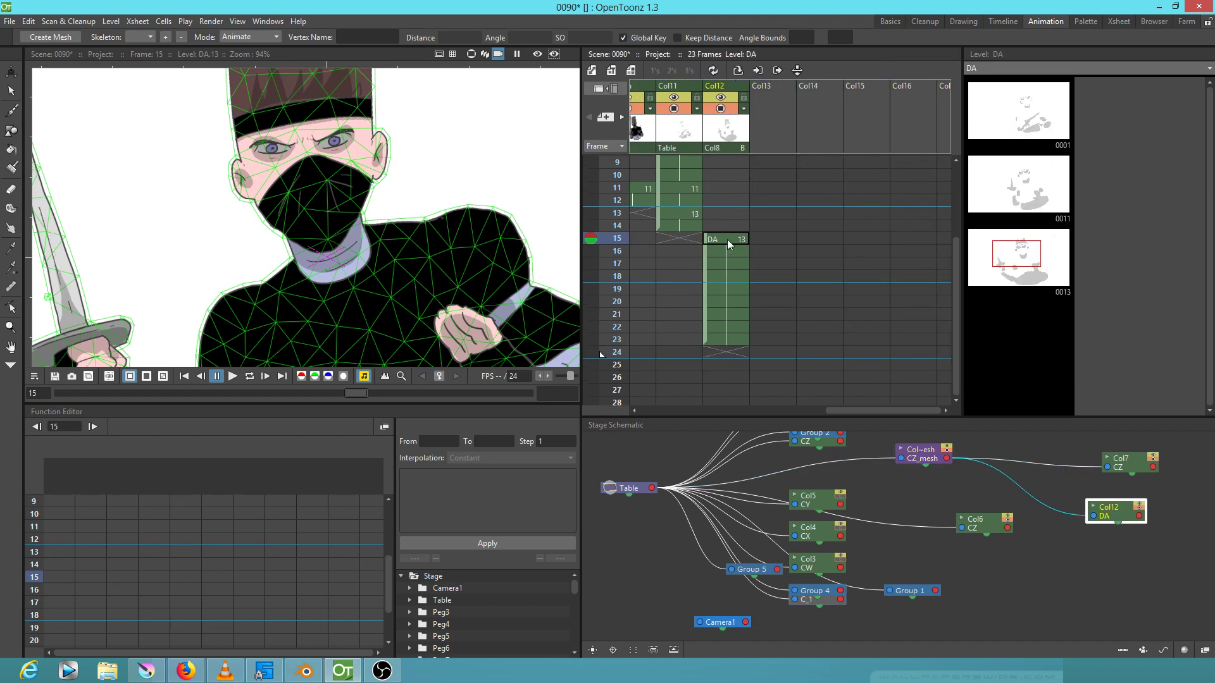
scroll(727, 239, "up", 1)
left_click(692, 125)
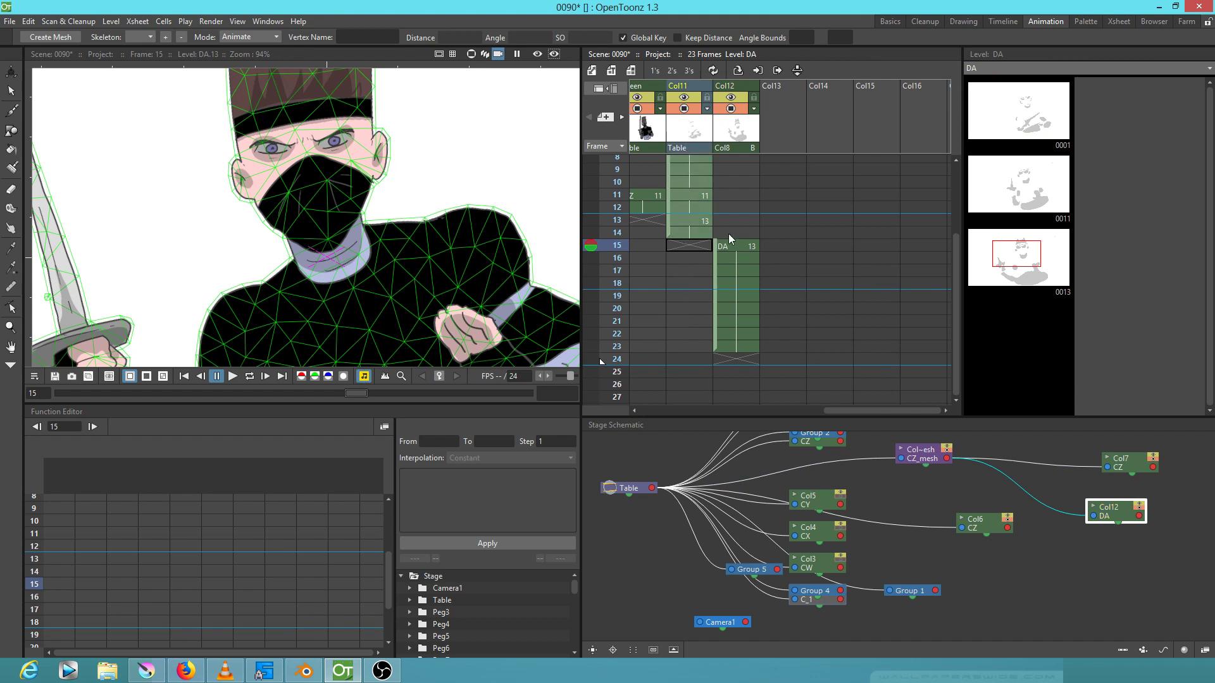
scroll(733, 338, "left", 5)
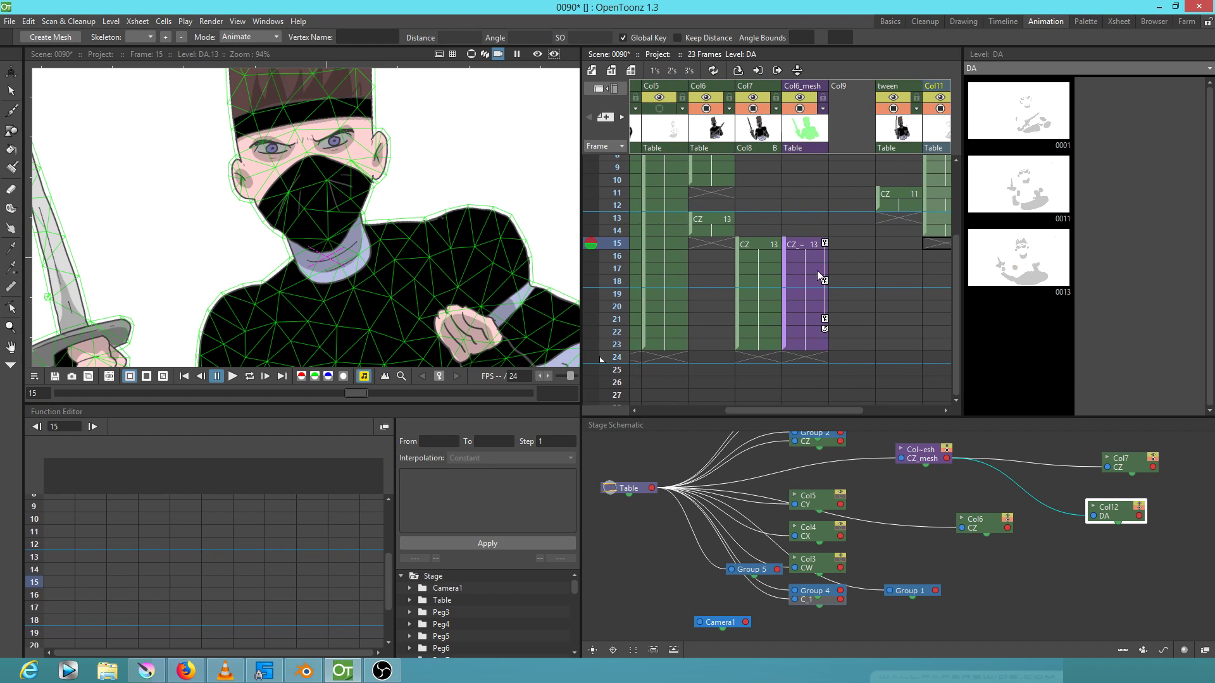
scroll(895, 297, "down", 1)
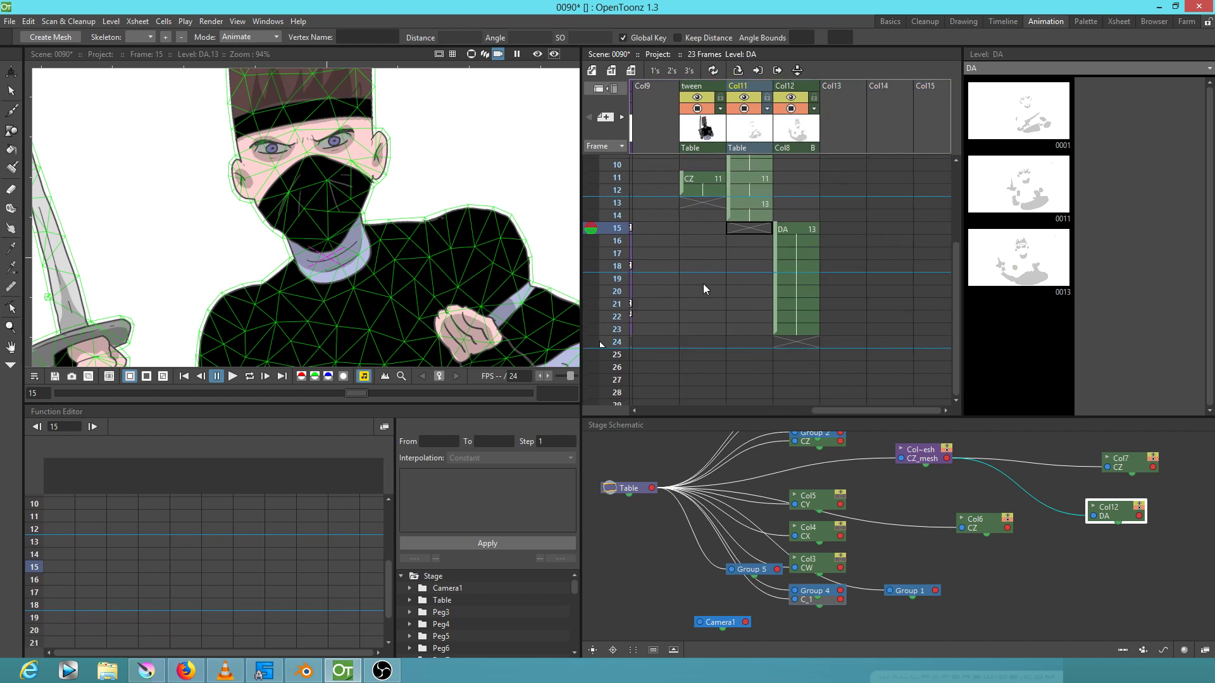
scroll(767, 264, "right", 4)
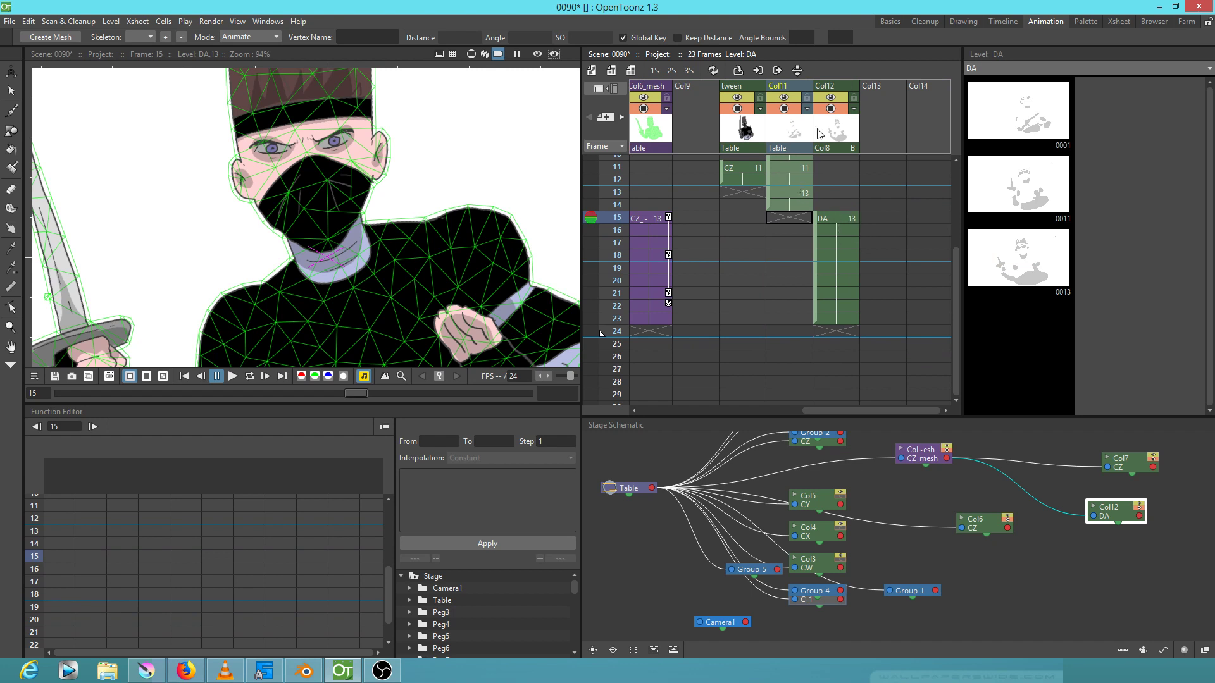
left_click(835, 219)
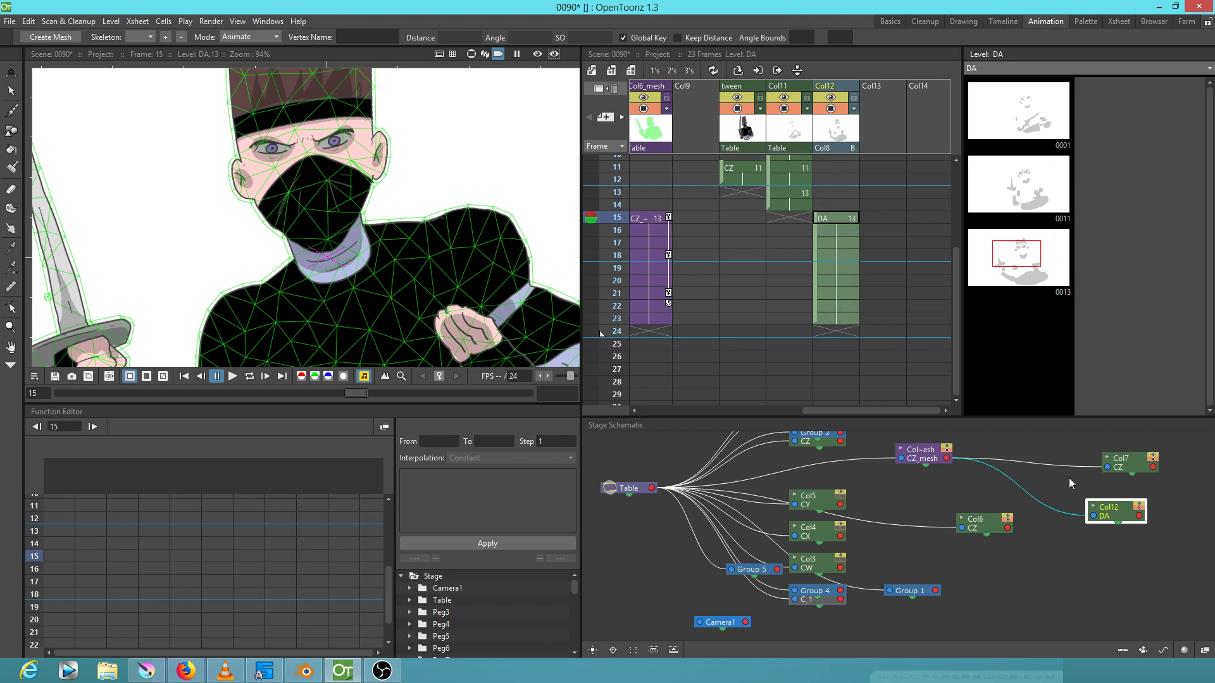
left_click(1116, 514)
left_click_drag(1116, 513, 1124, 517)
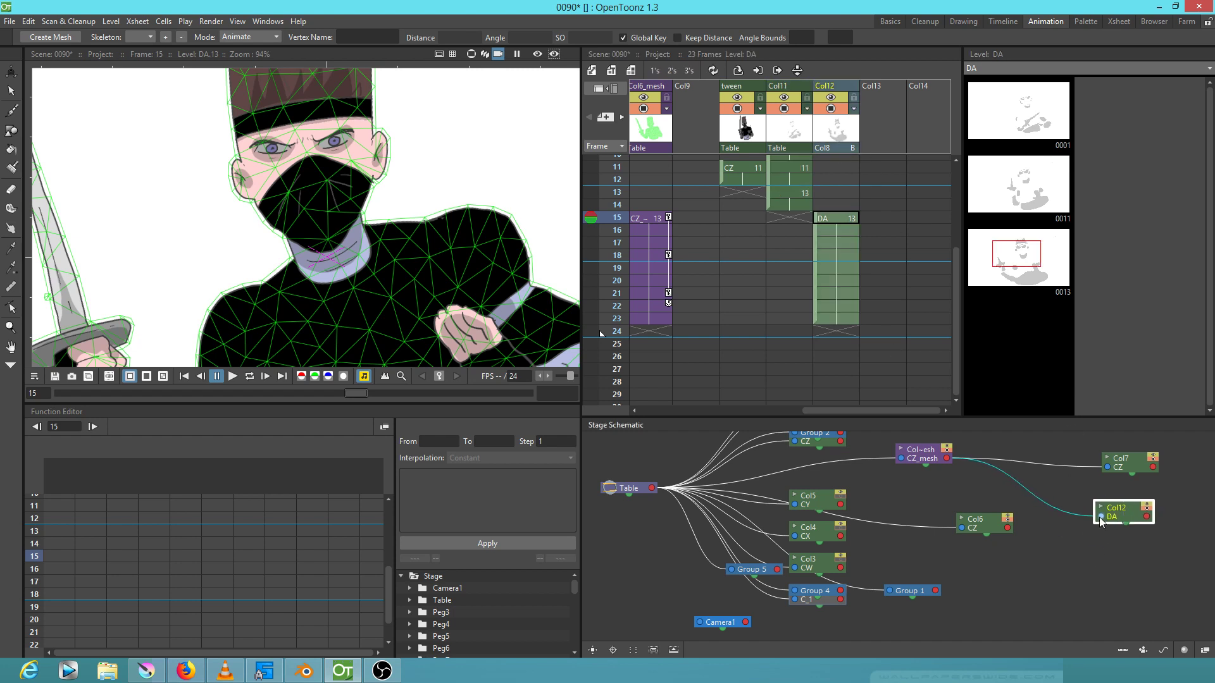
left_click_drag(1101, 517, 651, 490)
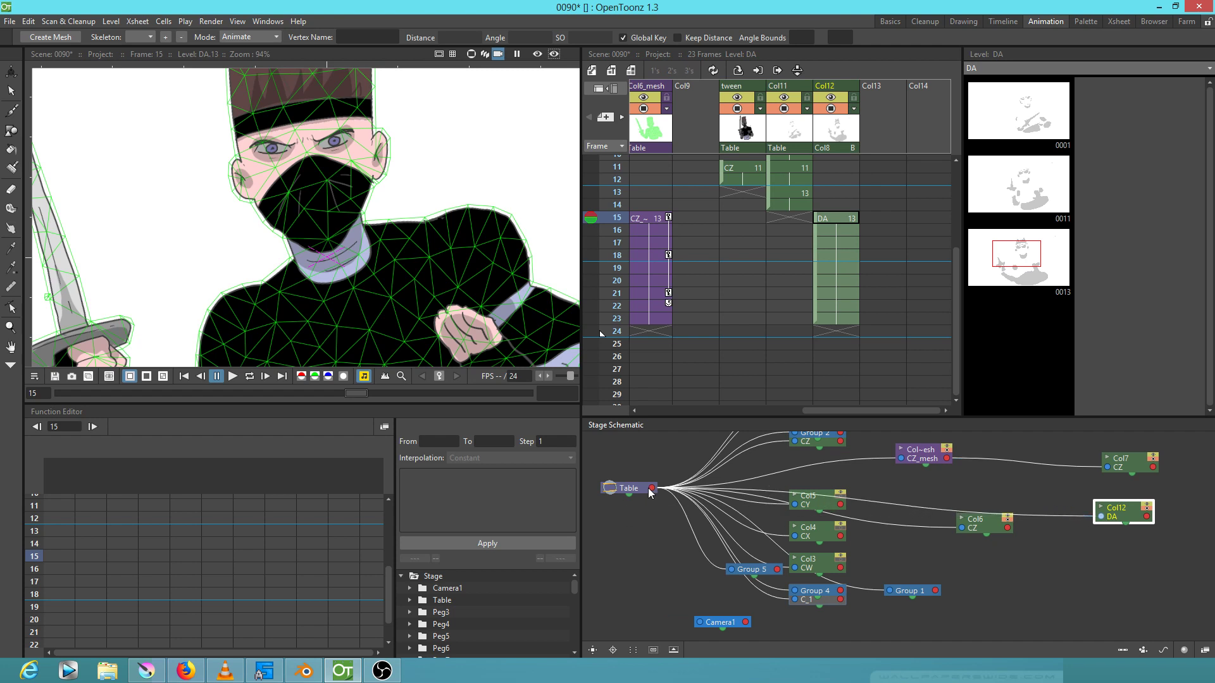
key("ctrl+z")
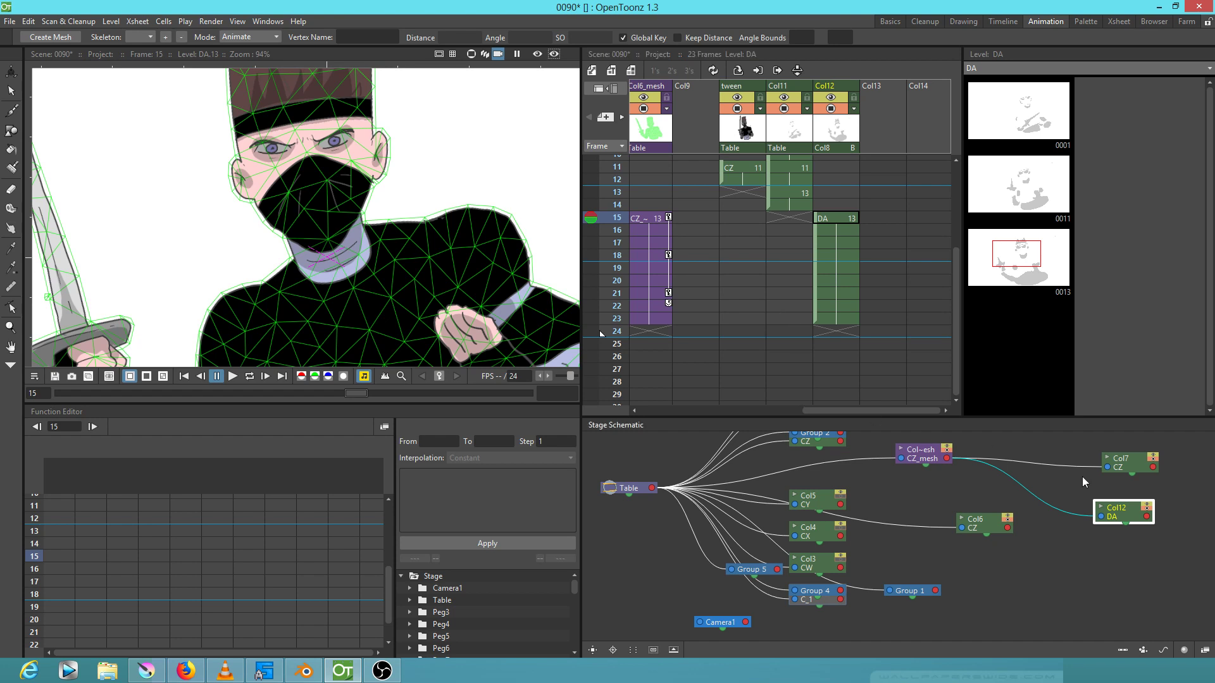
left_click_drag(1119, 511, 1125, 509)
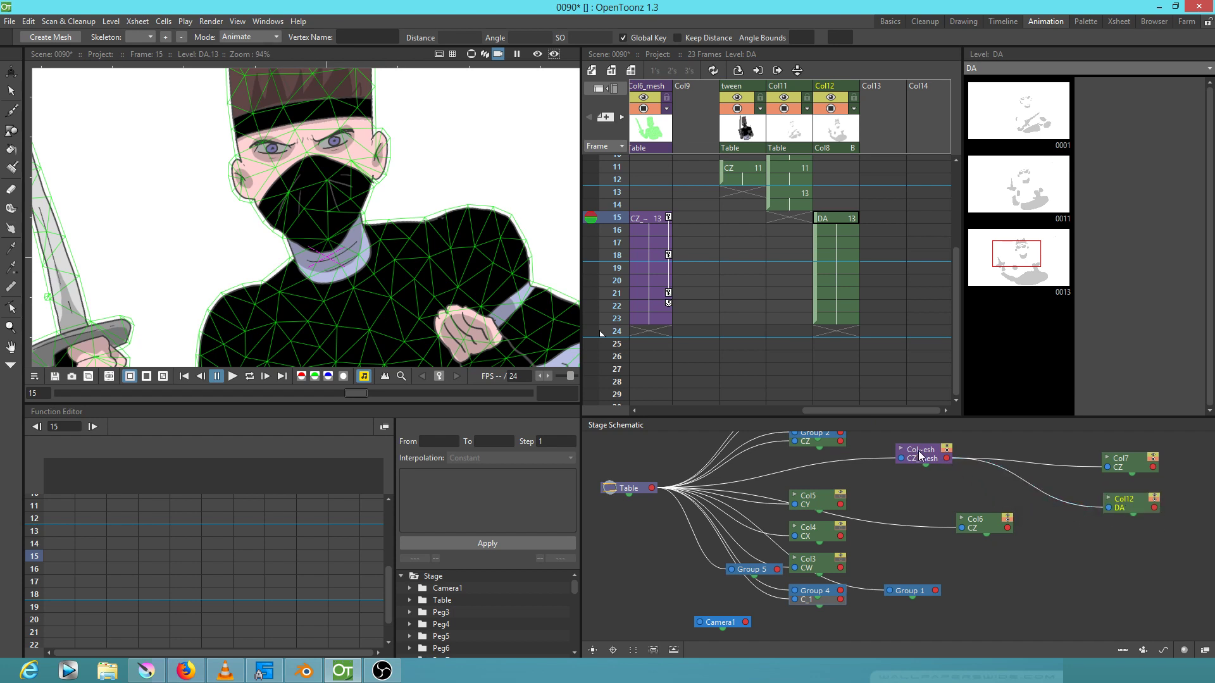
left_click_drag(925, 458, 940, 482)
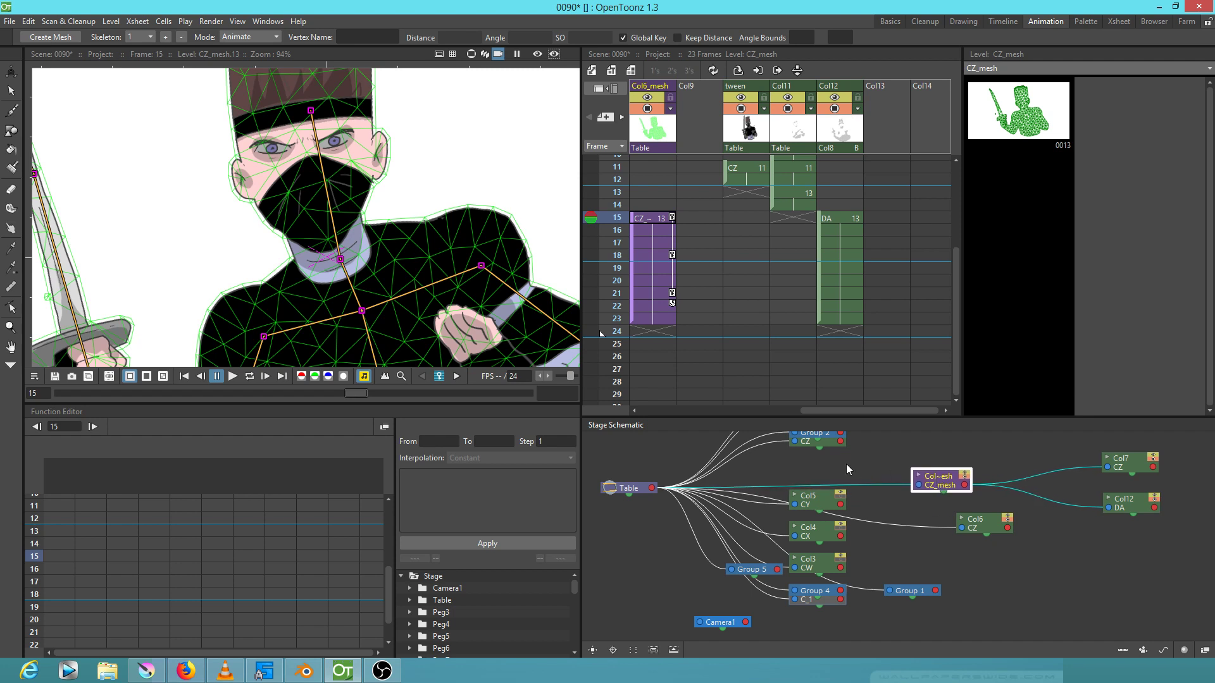
scroll(827, 316, "left", 4)
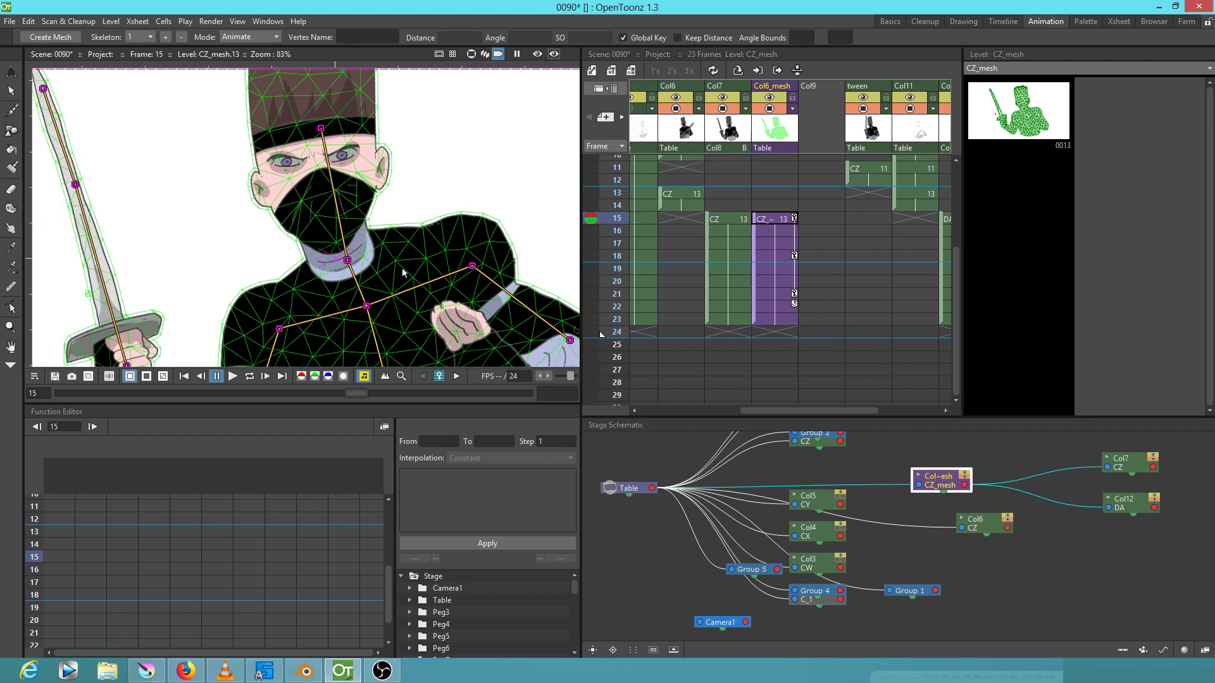
scroll(401, 268, "down", 3)
scroll(846, 327, "down", 1)
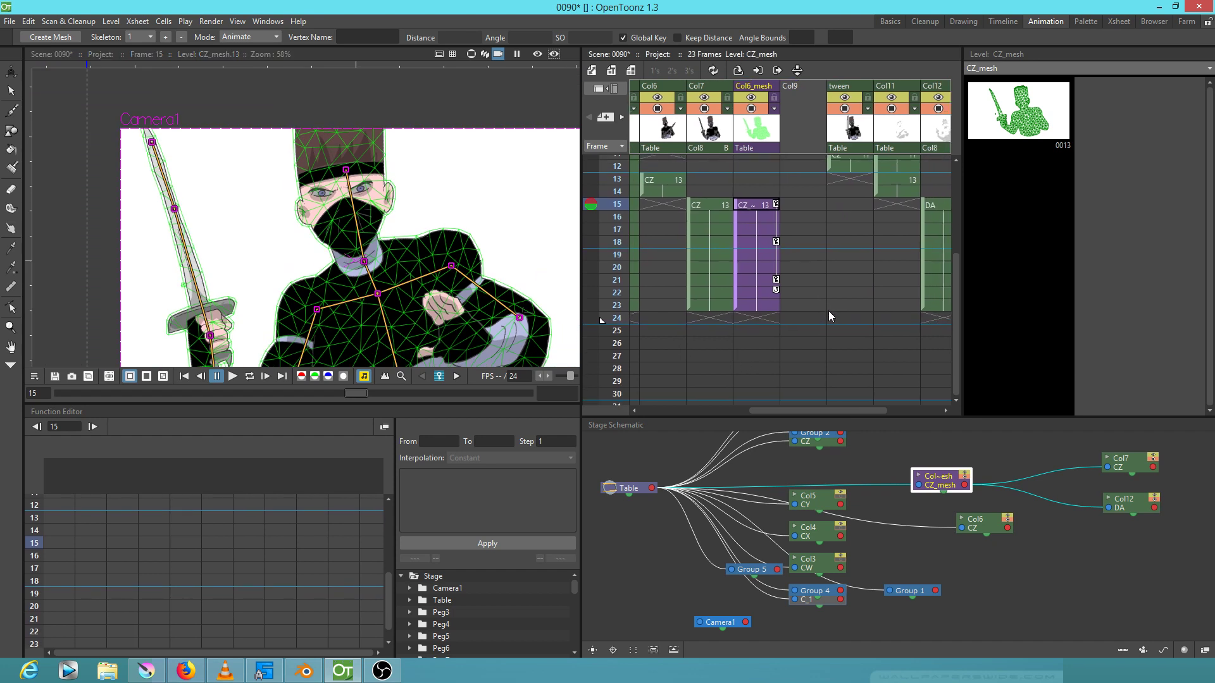
Switch to the FX Schematic and reposition the existing DirectionalBlur01 node
left_click(1205, 652)
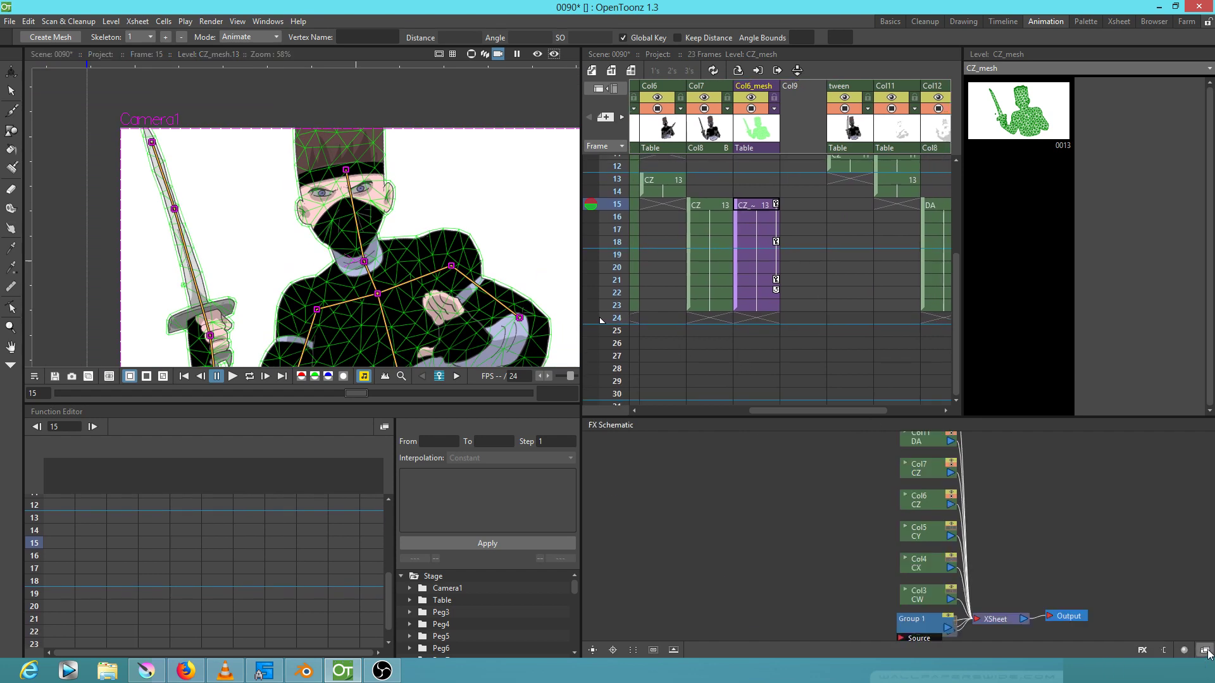
left_click_drag(1038, 554, 948, 485)
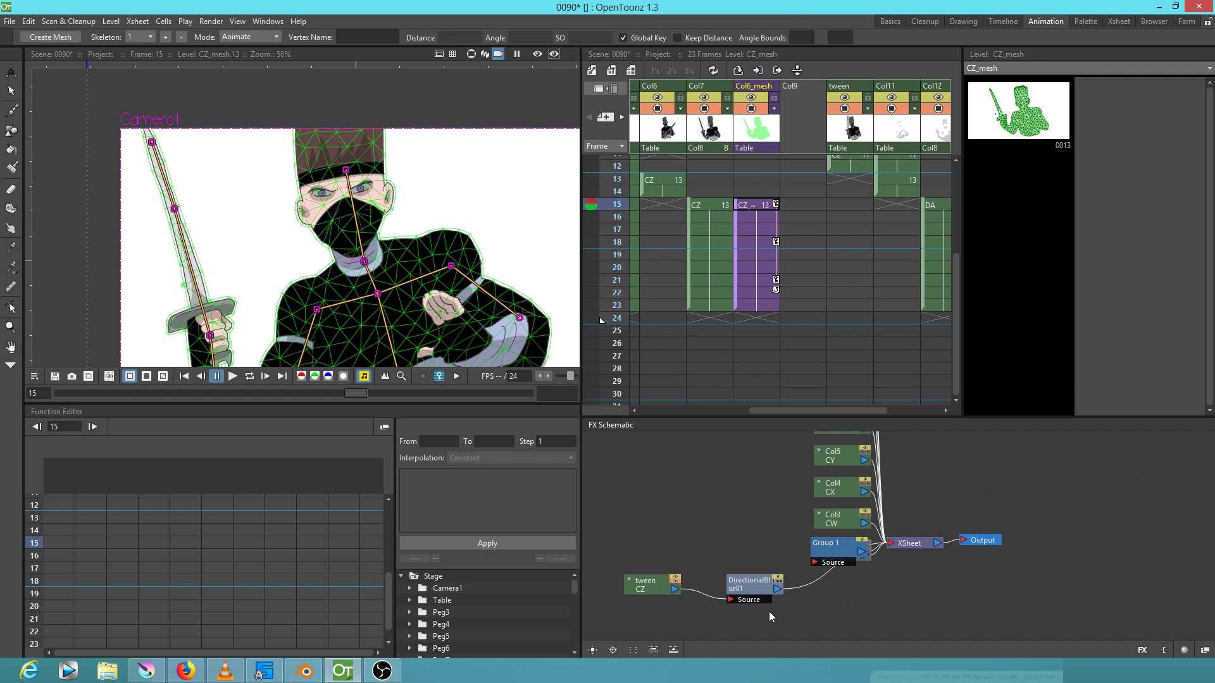
left_click(755, 588)
left_click_drag(754, 589, 755, 570)
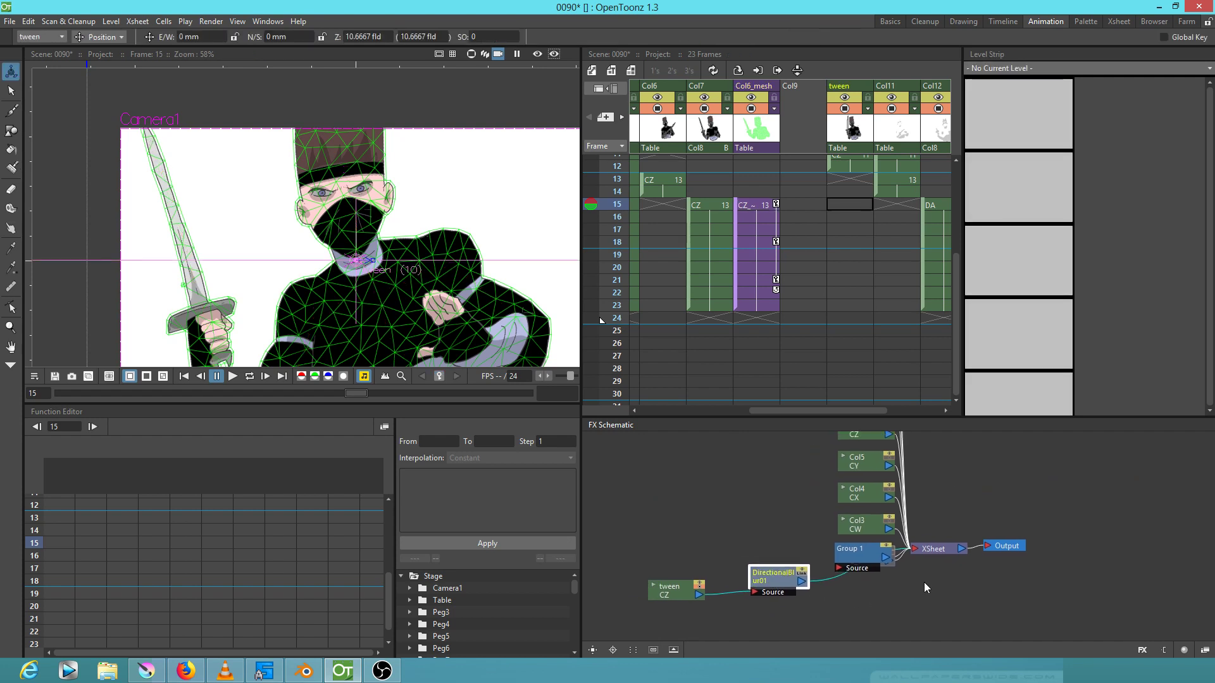
left_click_drag(872, 563, 920, 579)
Pull Col7 out of the stack, insert a Directional Blur on its link, and enable the scene preview
left_click(710, 121)
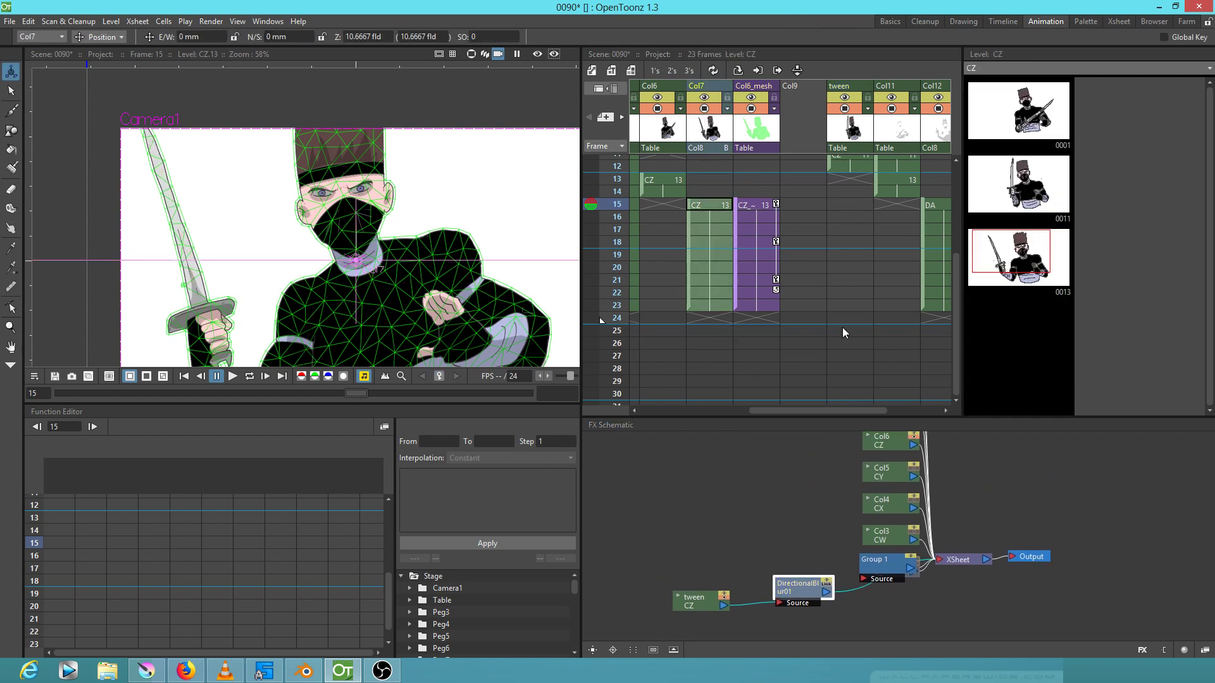
left_click_drag(973, 505, 1009, 538)
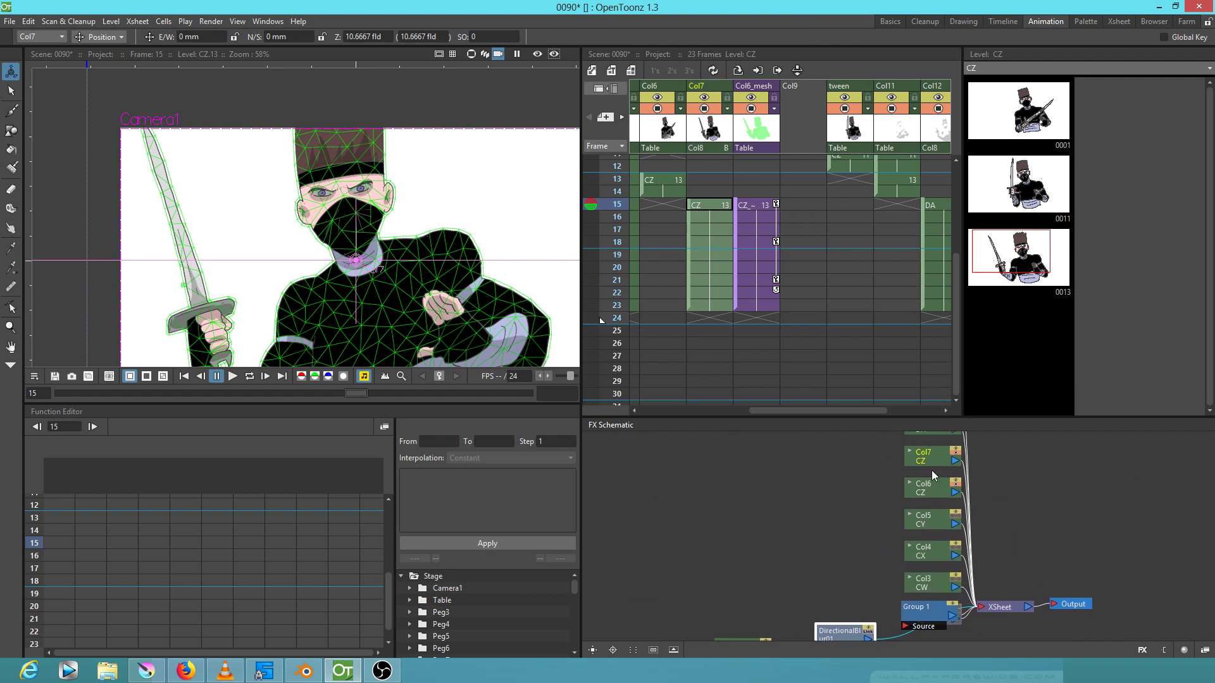
mouse_move(931, 466)
left_mouse_down()
mouse_move(707, 479)
mouse_move(685, 496)
left_mouse_up()
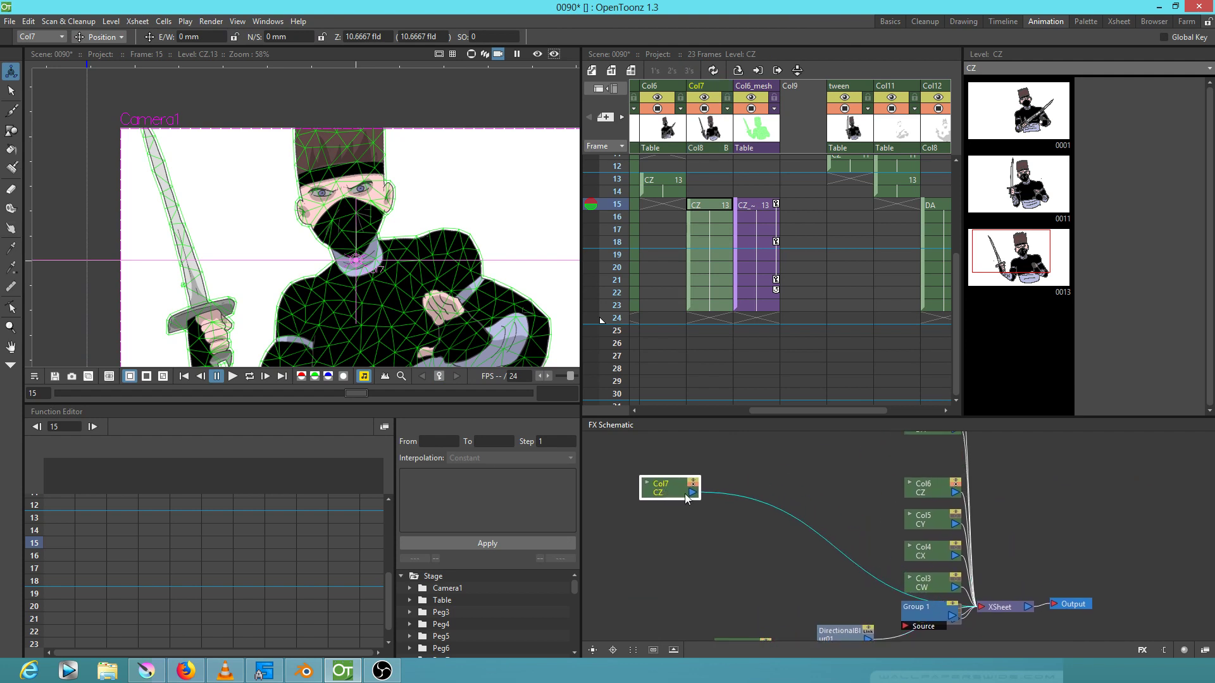
right_click(758, 501)
mouse_move(791, 510)
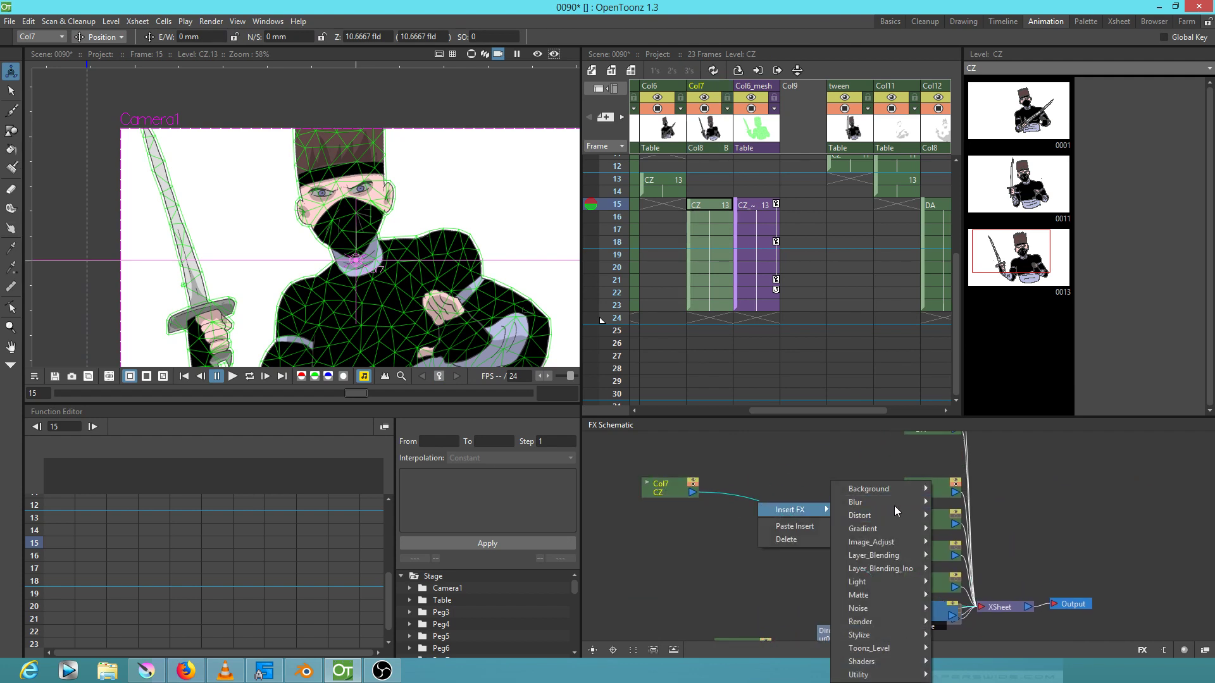
left_click(977, 514)
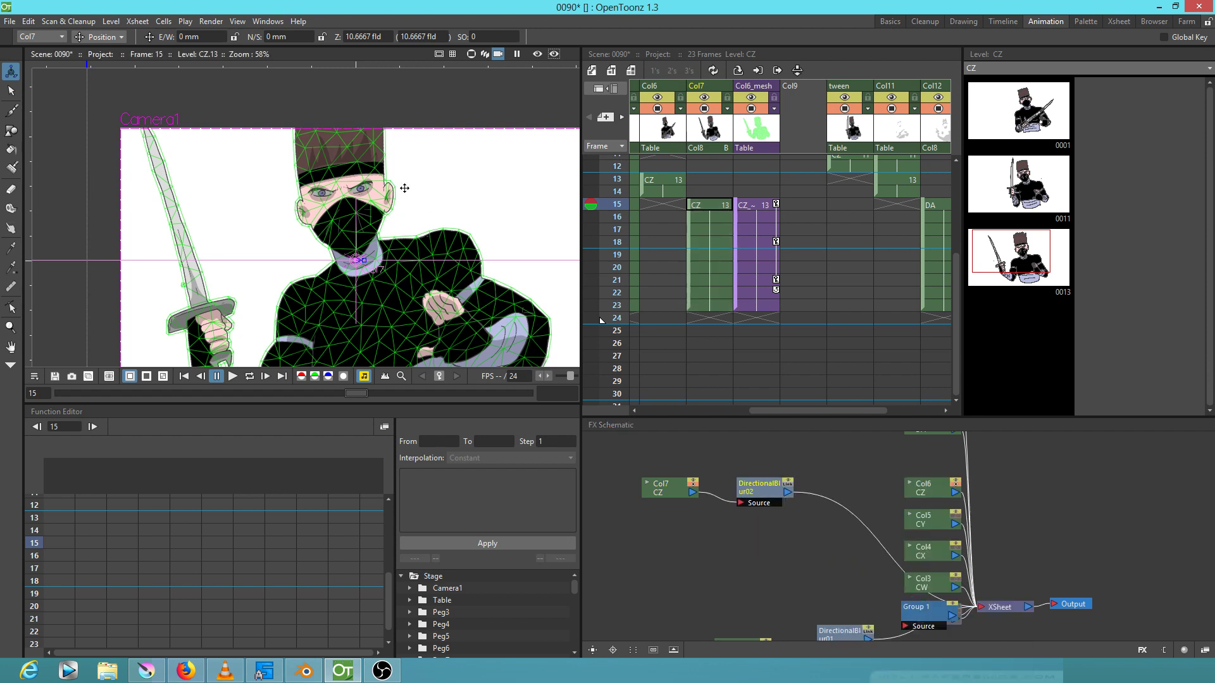
left_click(537, 53)
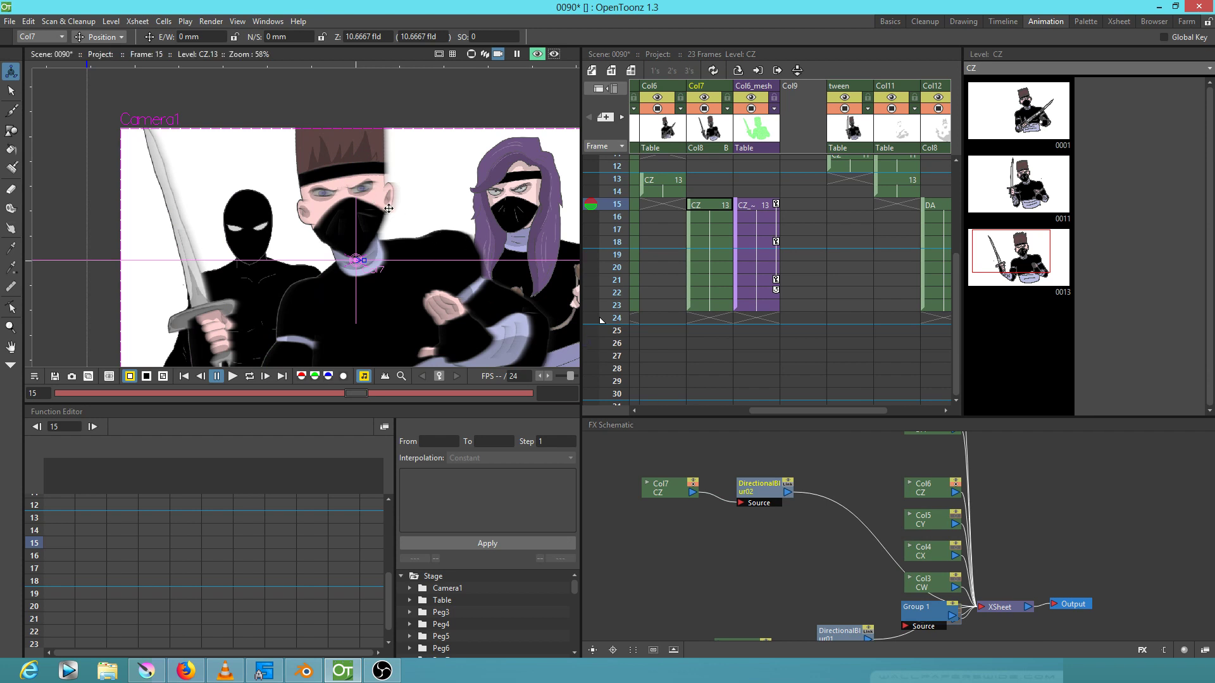
scroll(385, 211, "up", 2)
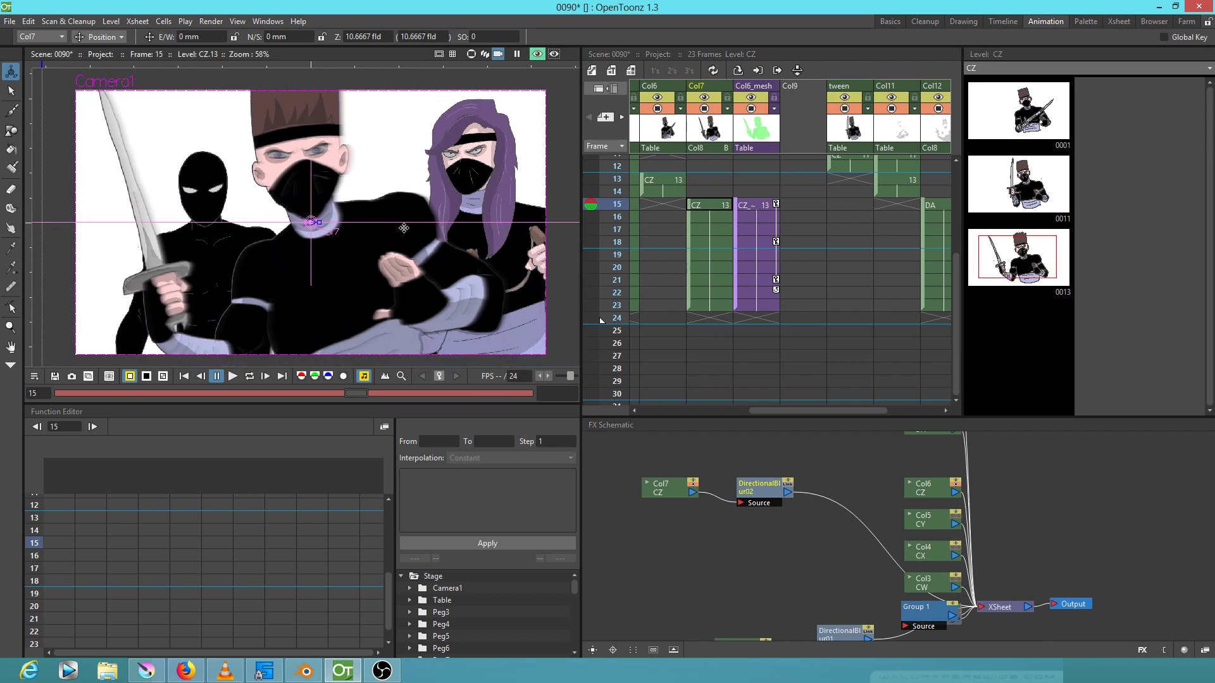
Place the Col7 and DirectionalBlur02 nodes neatly, then turn Preview off to show the ninja mesh
left_click_drag(681, 491, 668, 462)
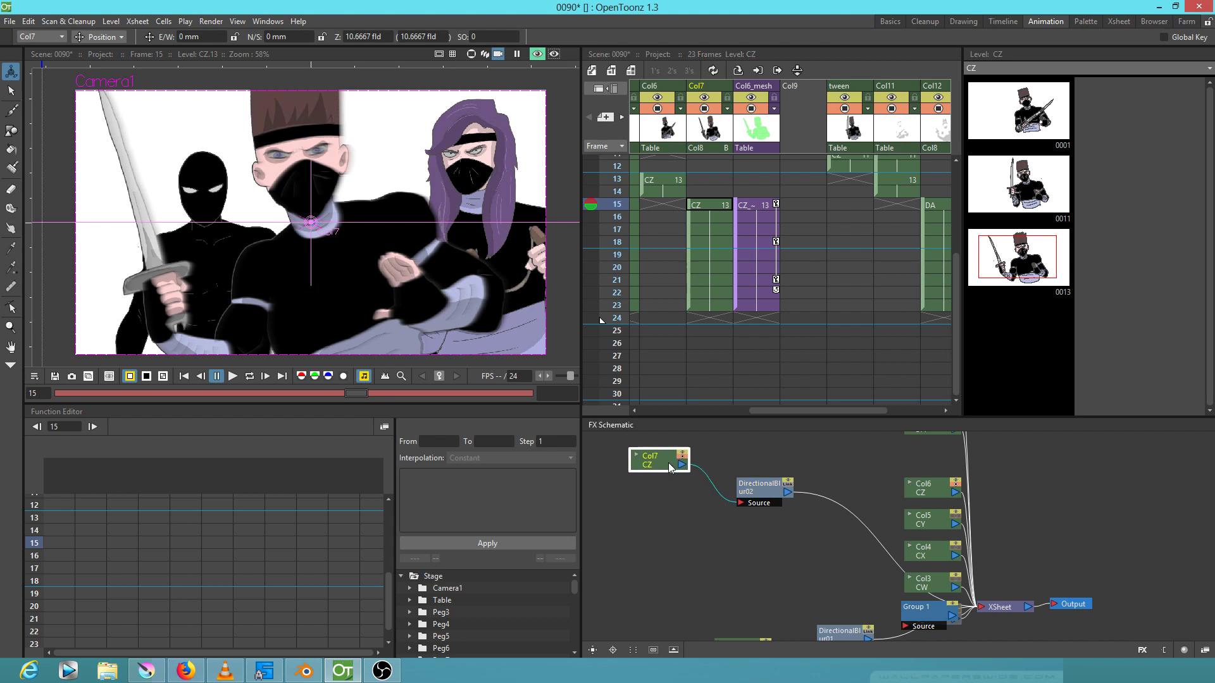
left_click_drag(738, 492, 761, 486)
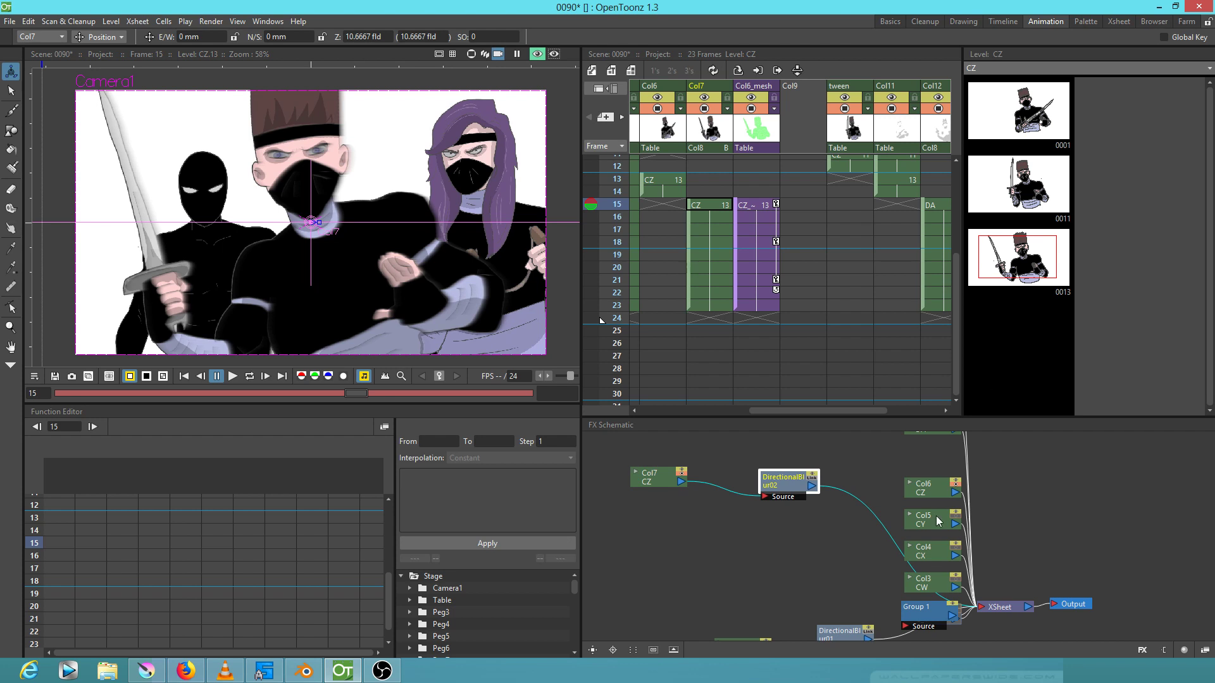
scroll(459, 279, "down", 2)
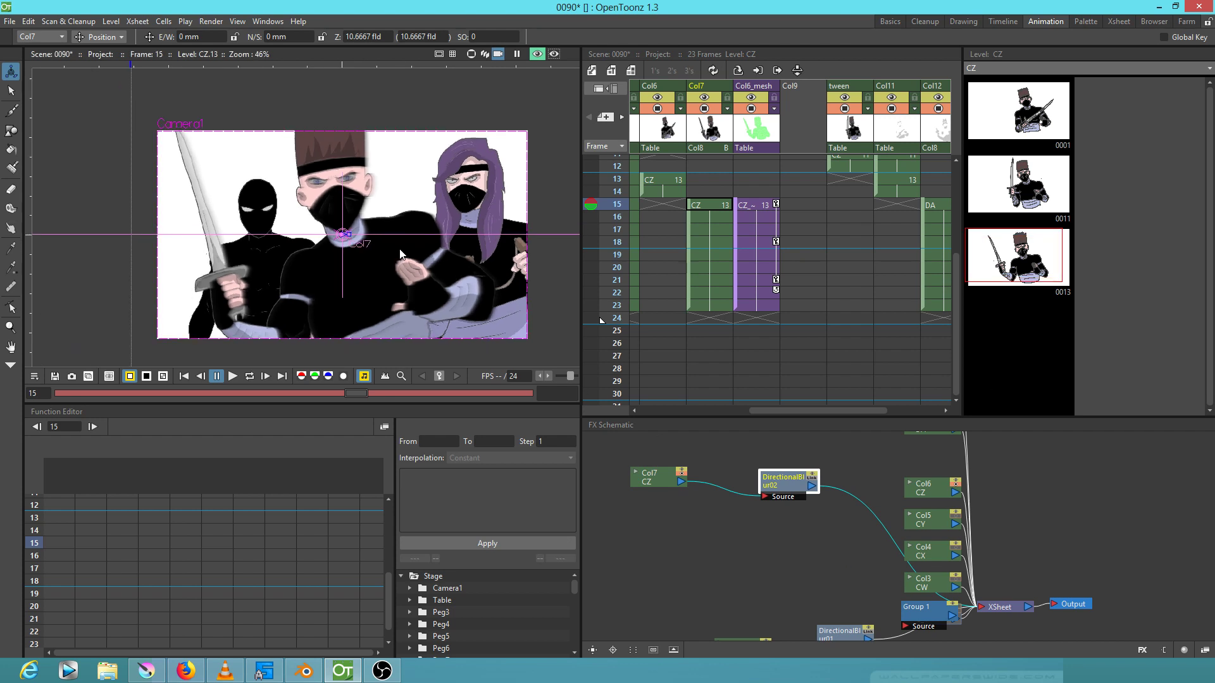
left_click(539, 54)
scroll(779, 265, "left", 5)
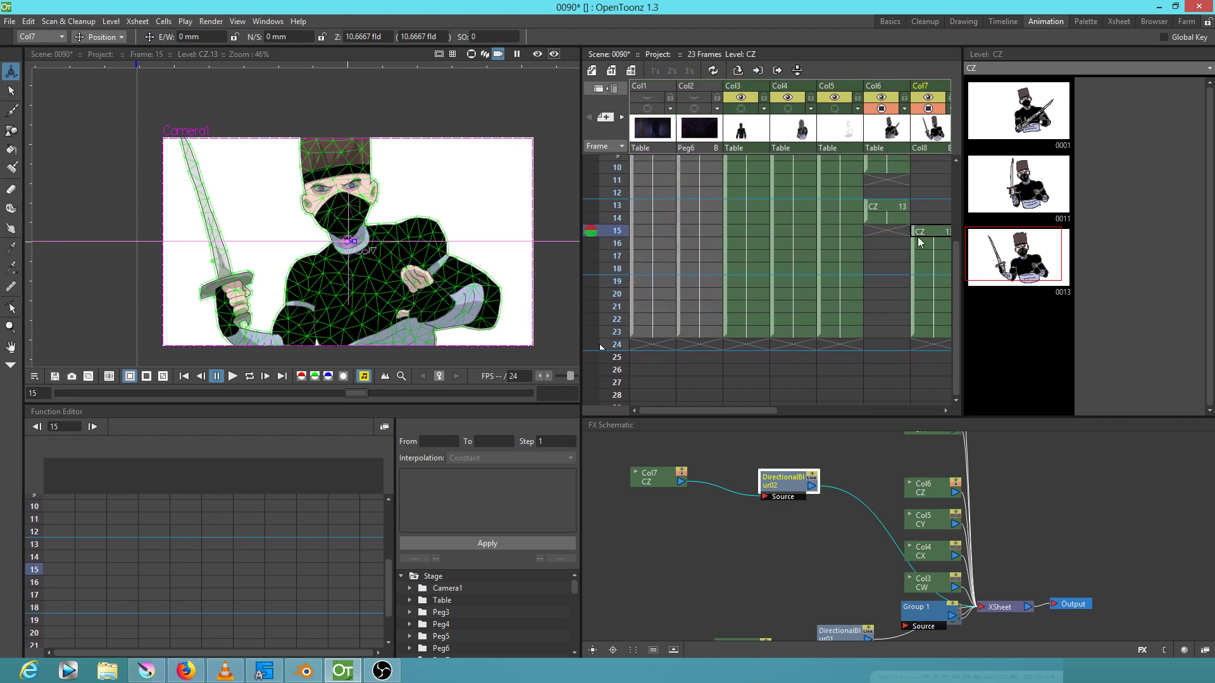
Make the background, black-masked ninja and purple-haired ninja columns visible, then select the CZ_mesh cell
left_click(696, 96)
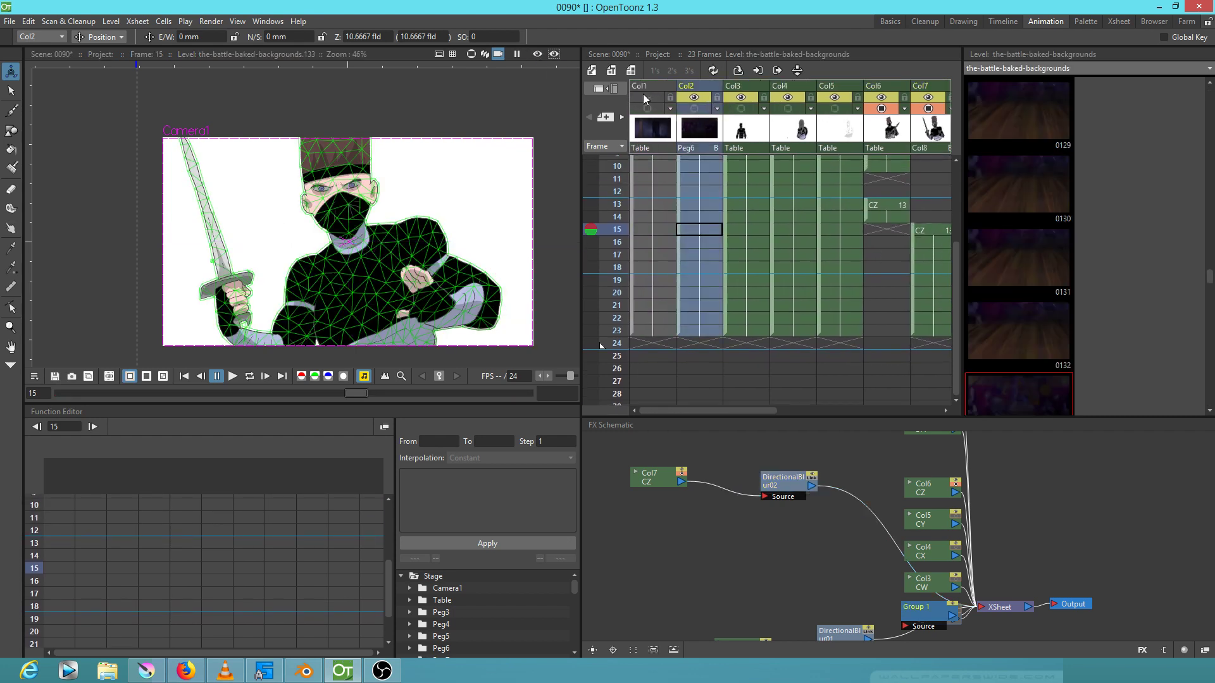
left_click(644, 95)
left_click(694, 109)
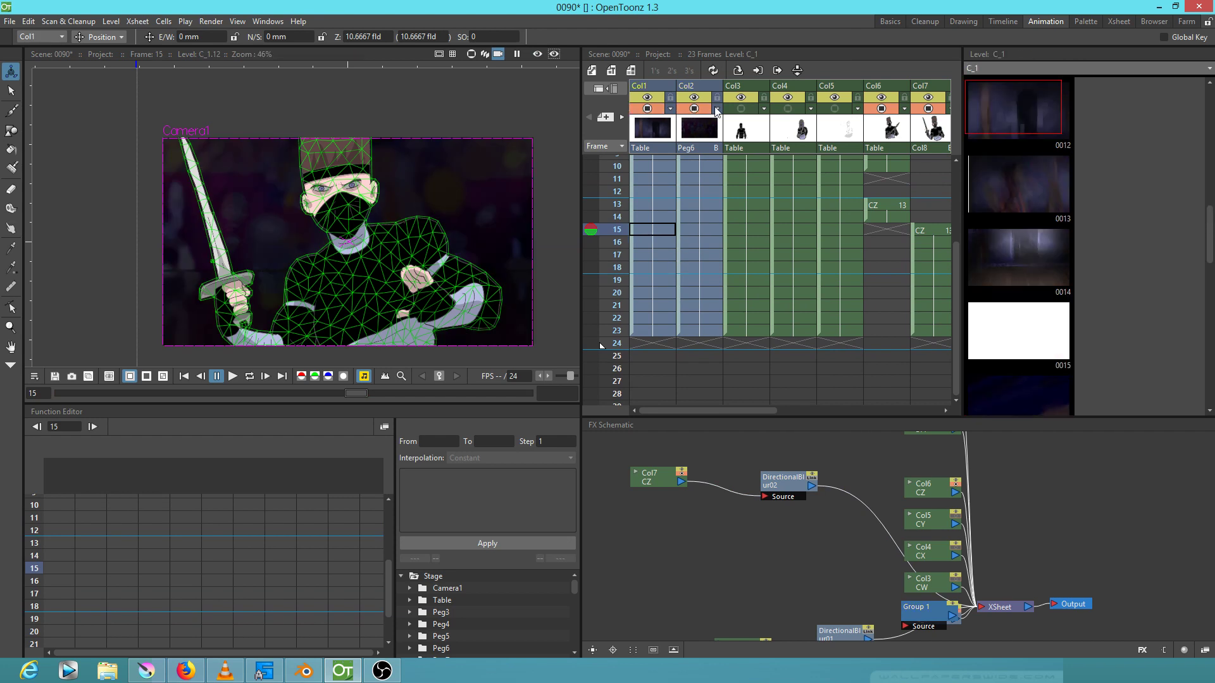
left_click(742, 109)
left_click(787, 109)
left_click(835, 110)
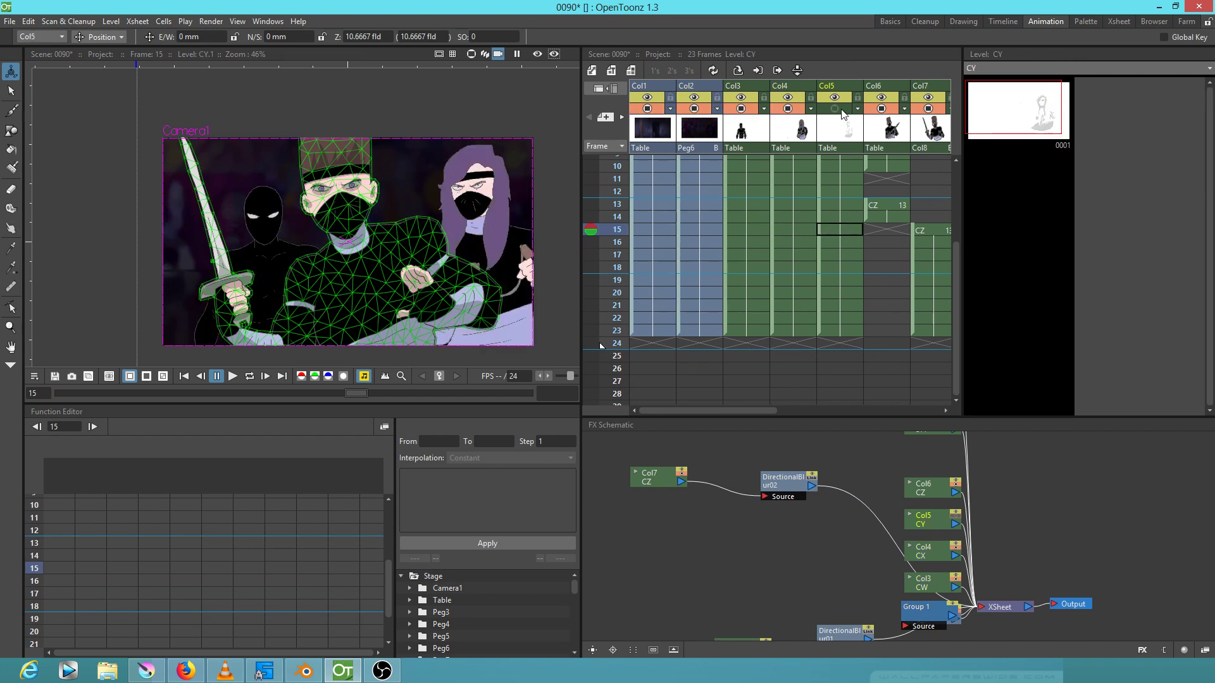
scroll(825, 168, "right", 5)
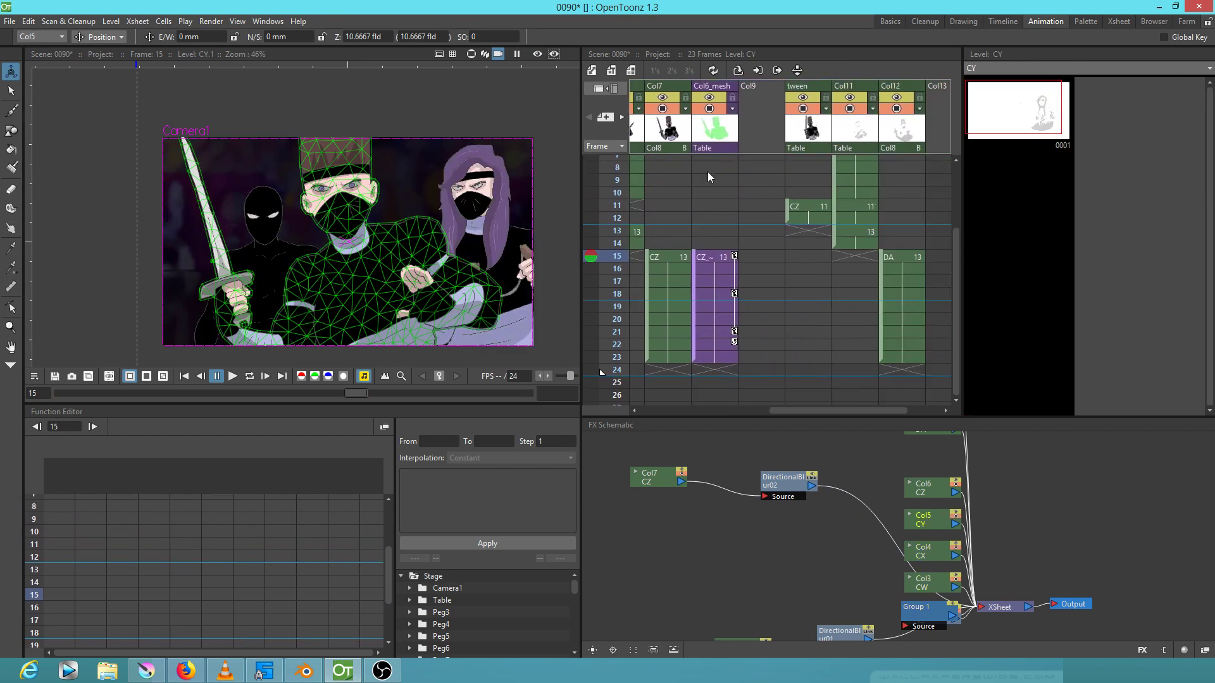
scroll(707, 171, "right", 3)
scroll(819, 180, "left", 5)
scroll(818, 190, "left", 3)
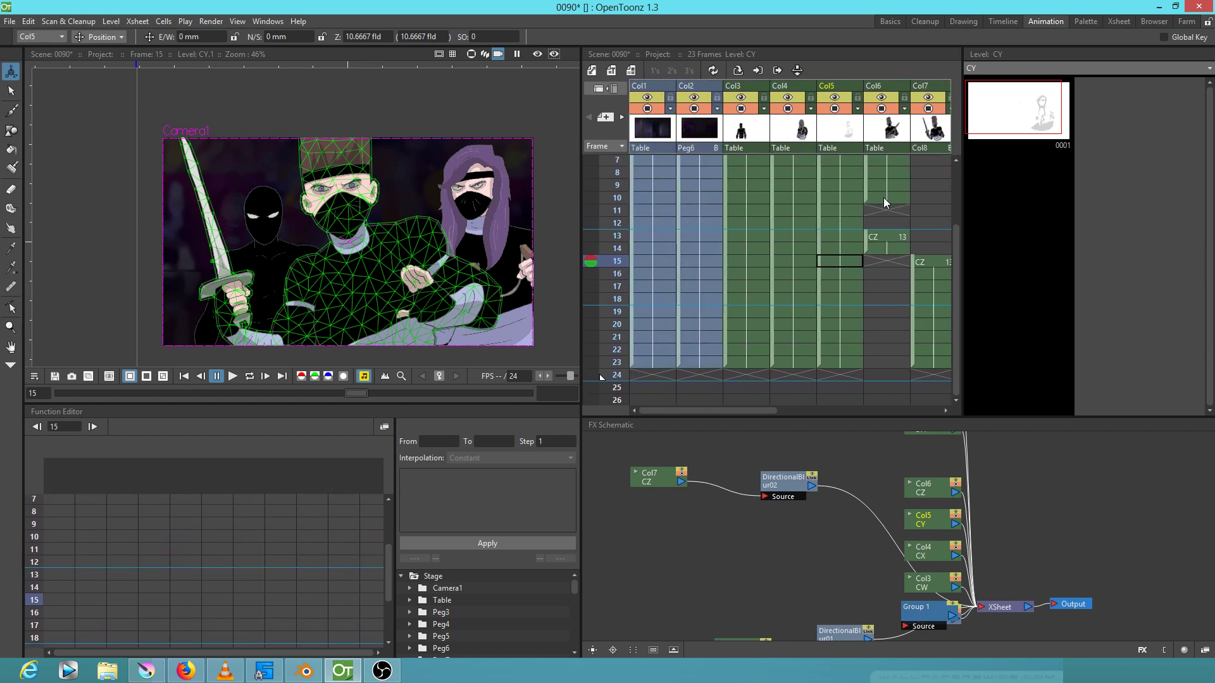
scroll(781, 201, "up", 2)
scroll(794, 203, "up", 3)
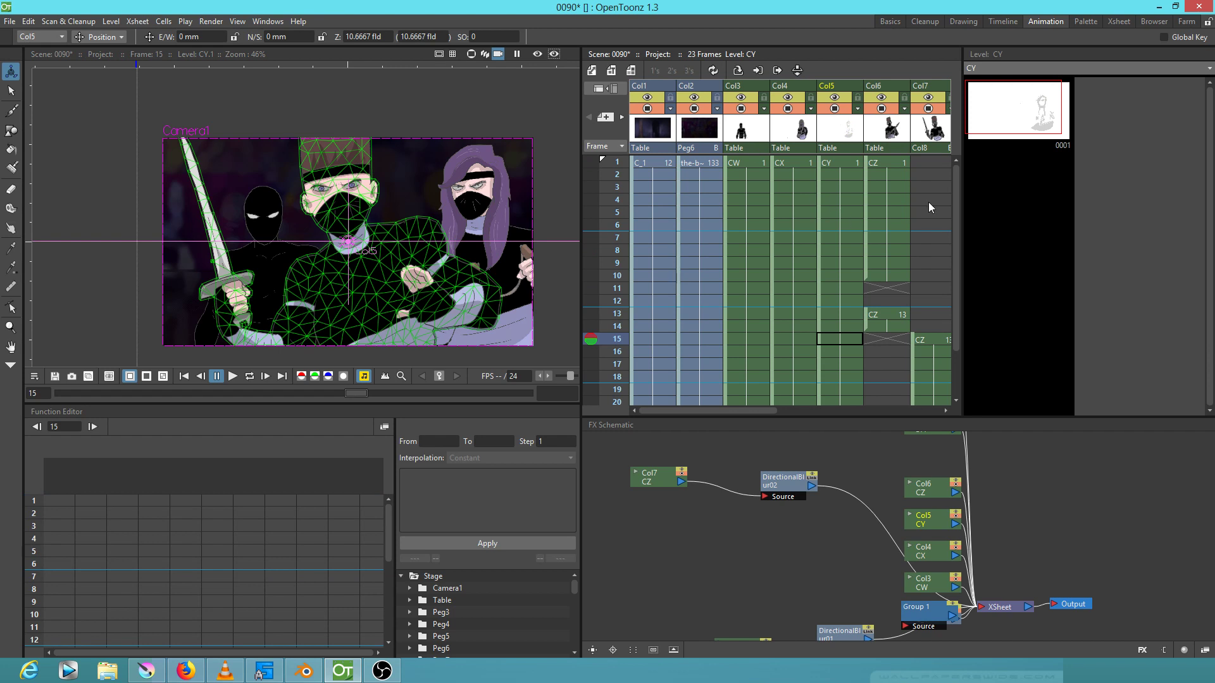
scroll(737, 235, "right", 5)
left_click(769, 115)
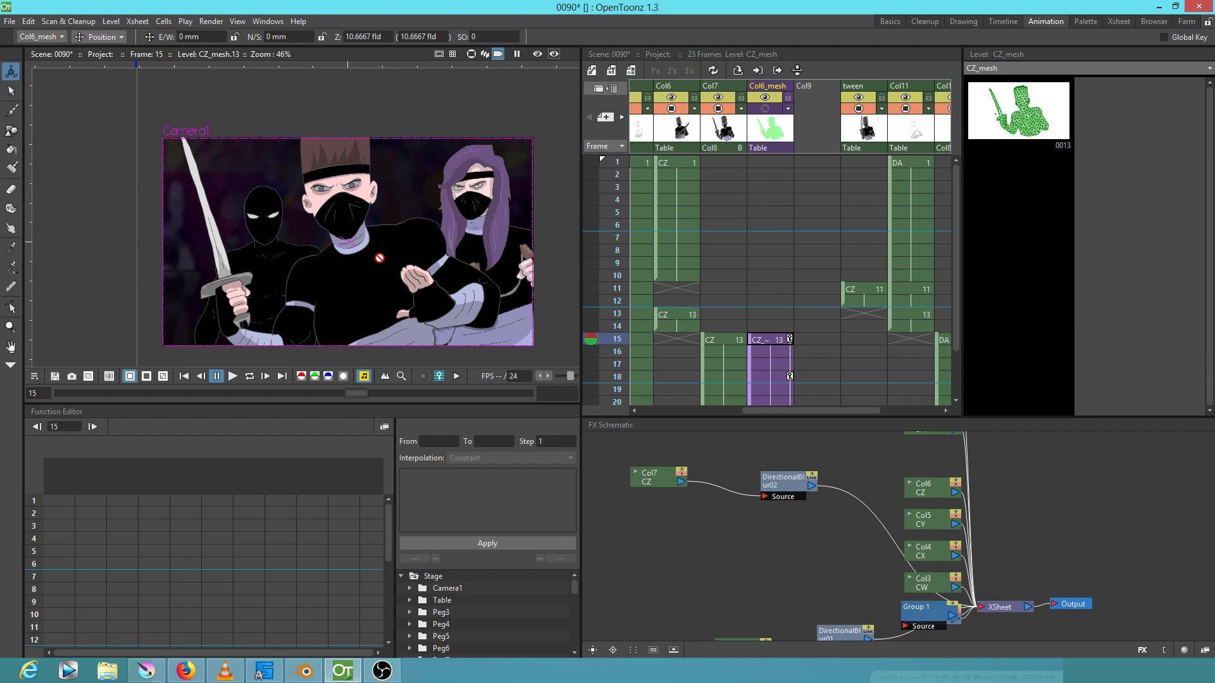
scroll(377, 259, "up", 1)
scroll(389, 254, "up", 1)
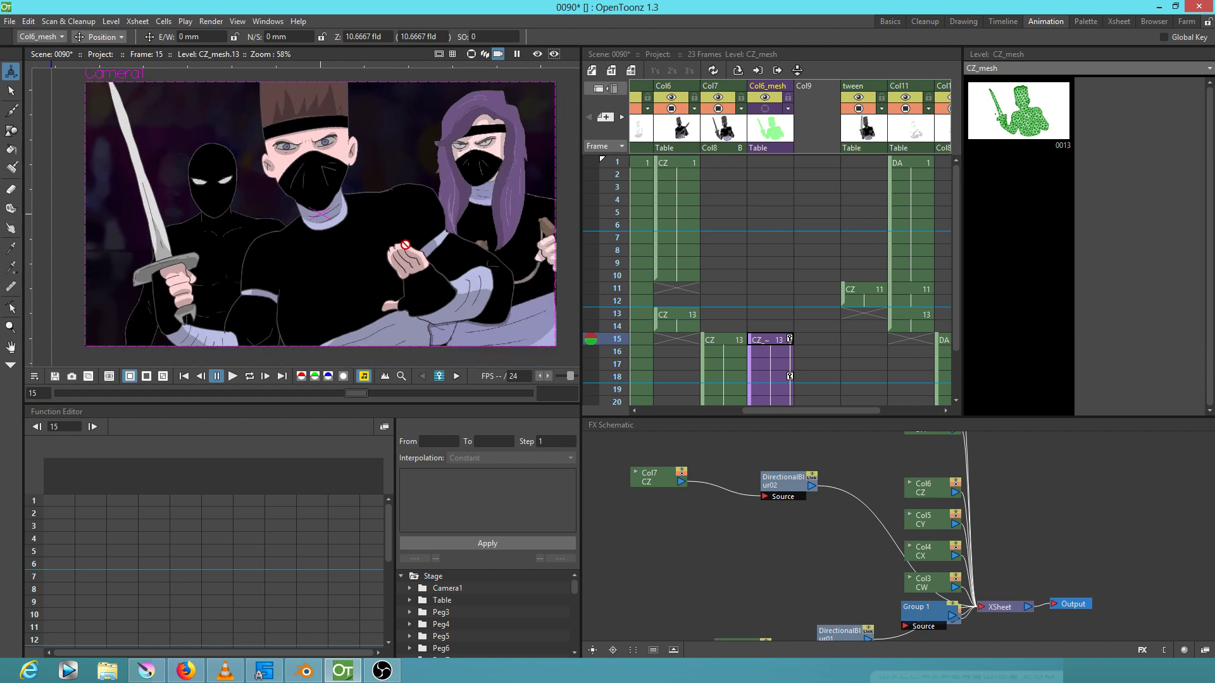
Play the ninja shot and switch on the rendered Preview during playback
key("p")
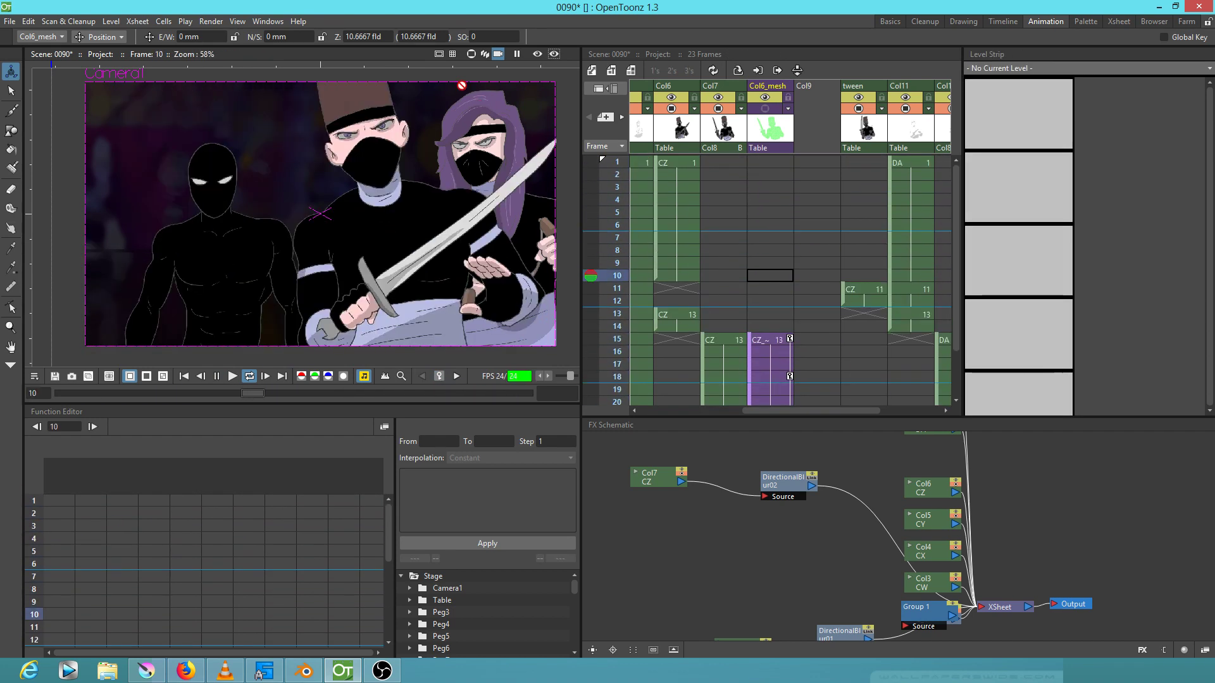
left_click(537, 54)
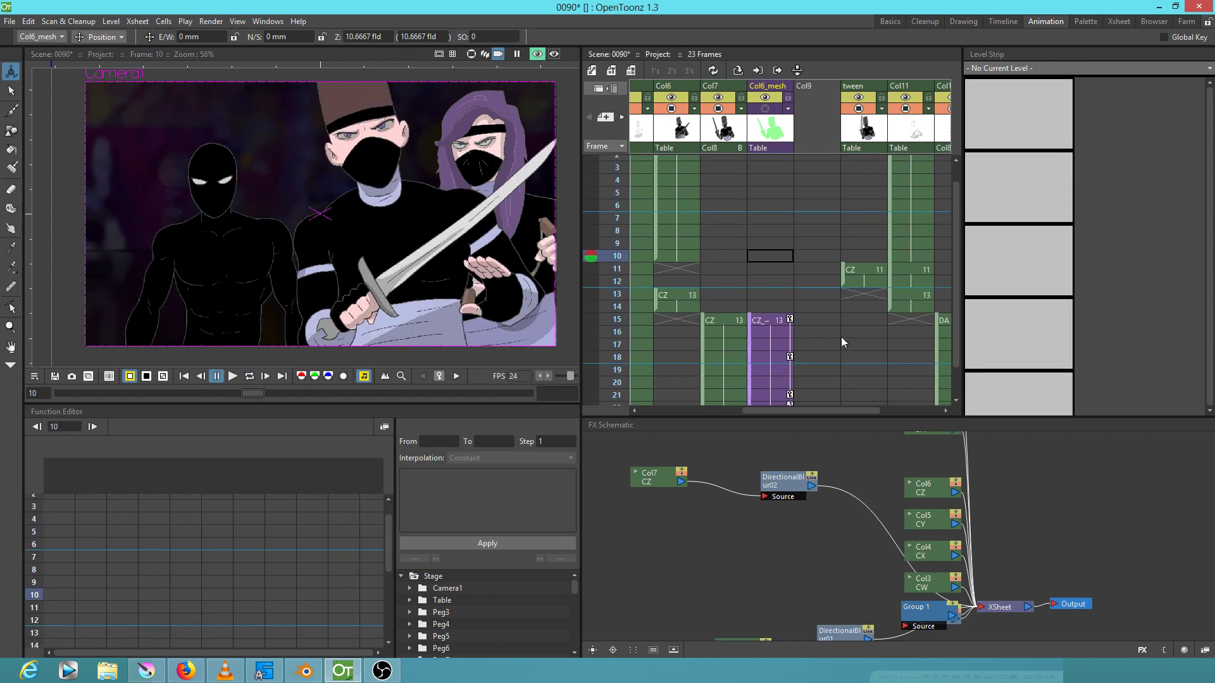
scroll(841, 357, "down", 5)
scroll(783, 332, "left", 3)
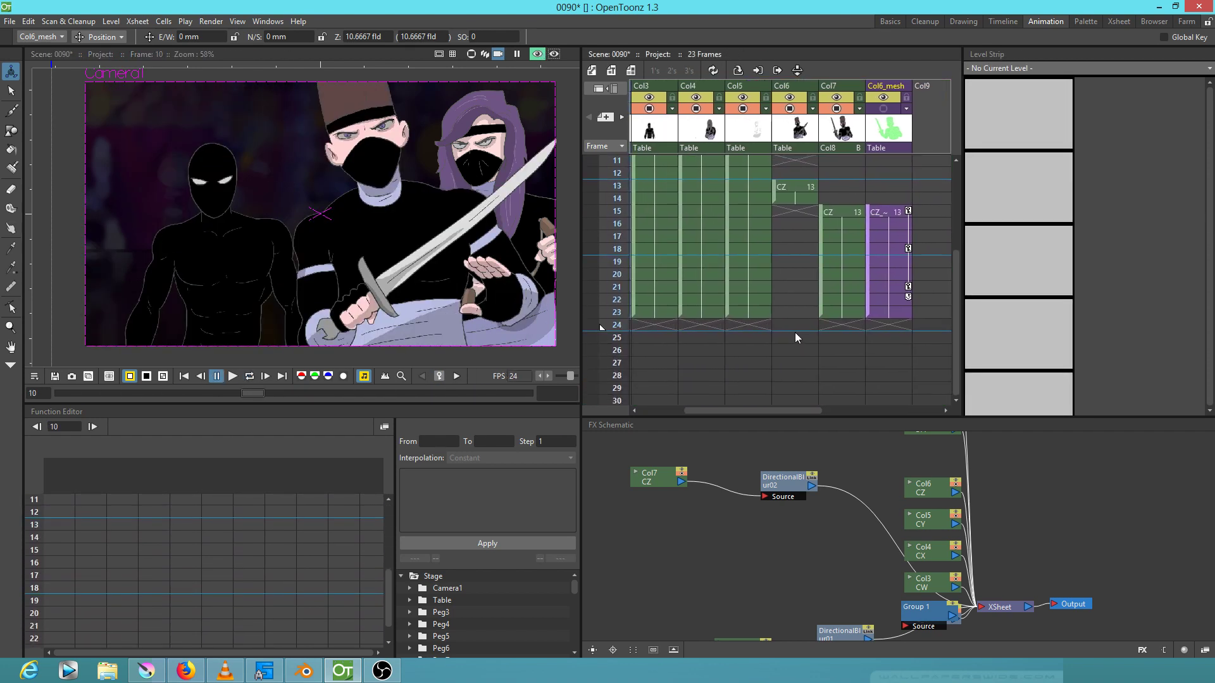
scroll(854, 323, "down", 1)
scroll(855, 324, "left", 1)
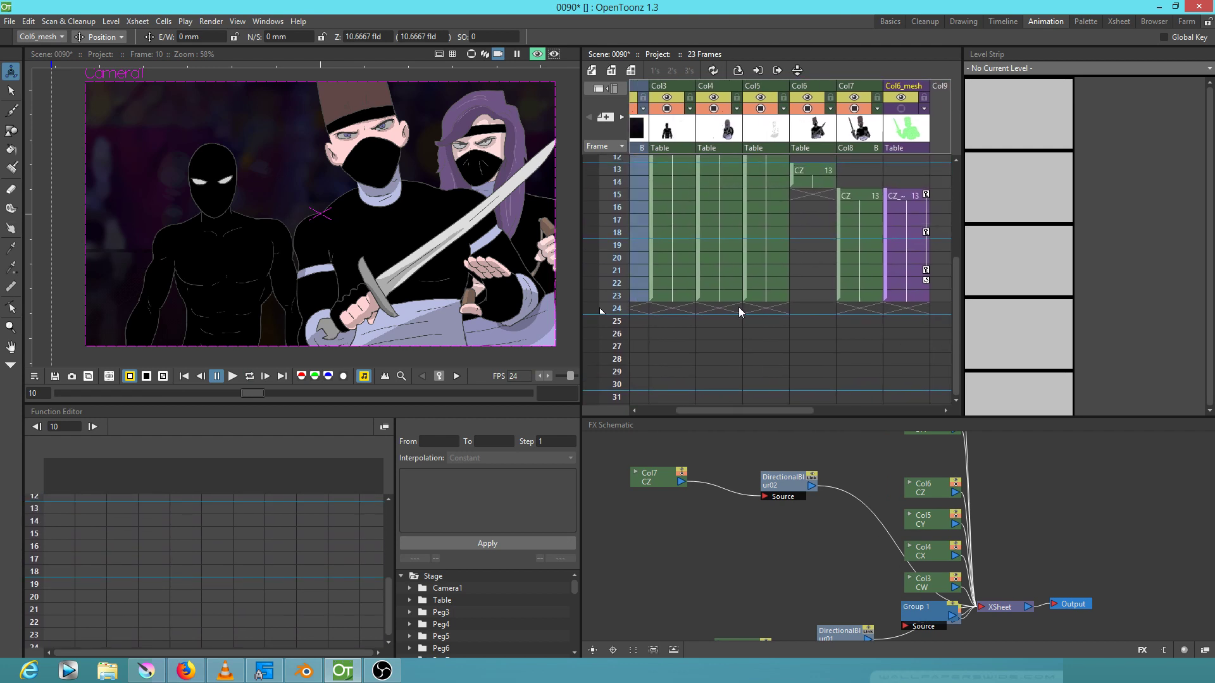
scroll(739, 307, "left", 1)
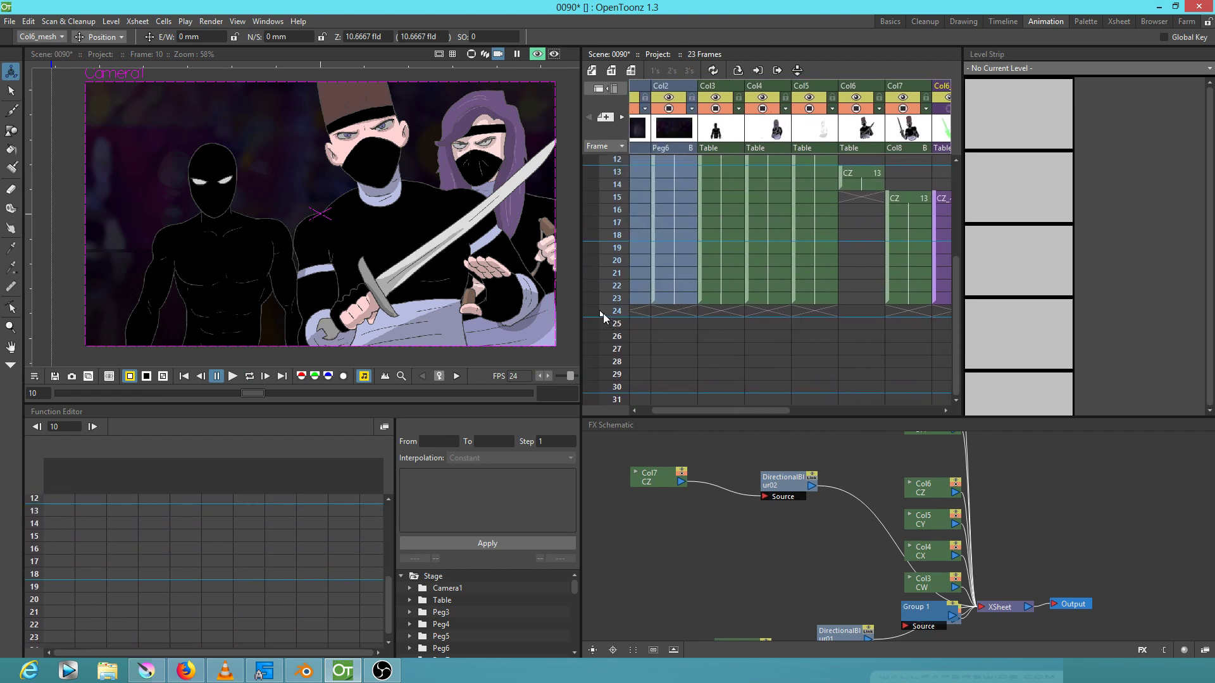
Insert a frame at Col1 frame 23 so every column reaches 24, then play the shot back
left_click(644, 297)
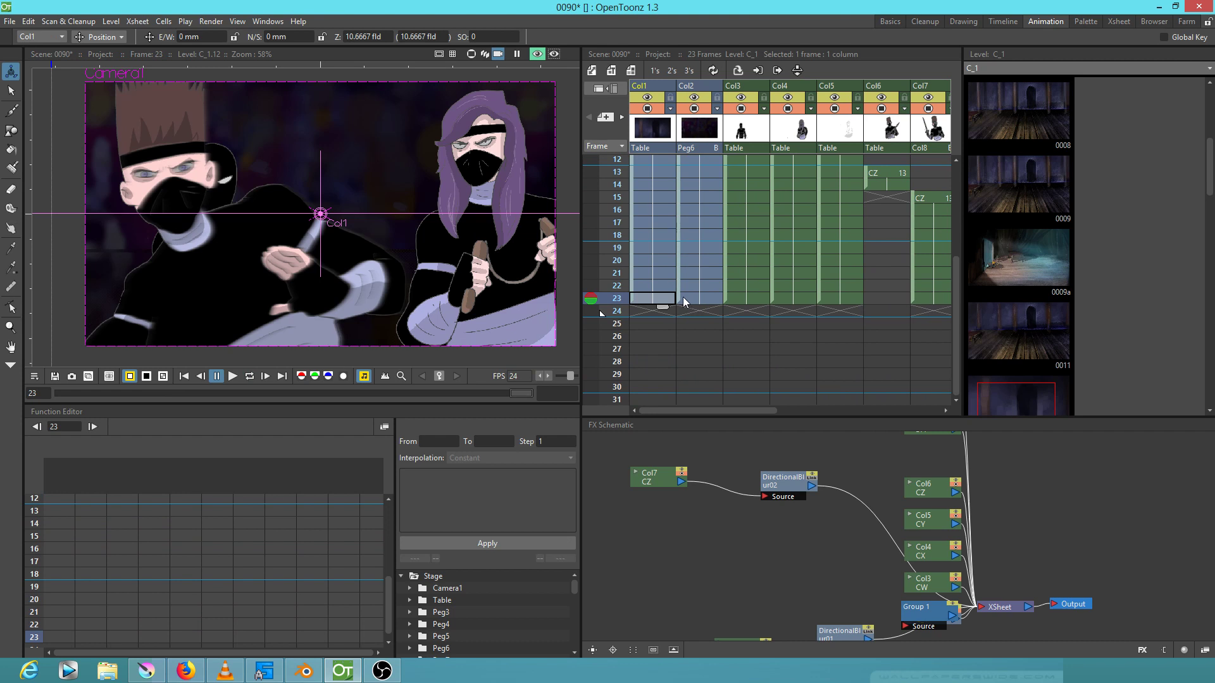
scroll(682, 297, "down", 2)
scroll(847, 259, "right", 2)
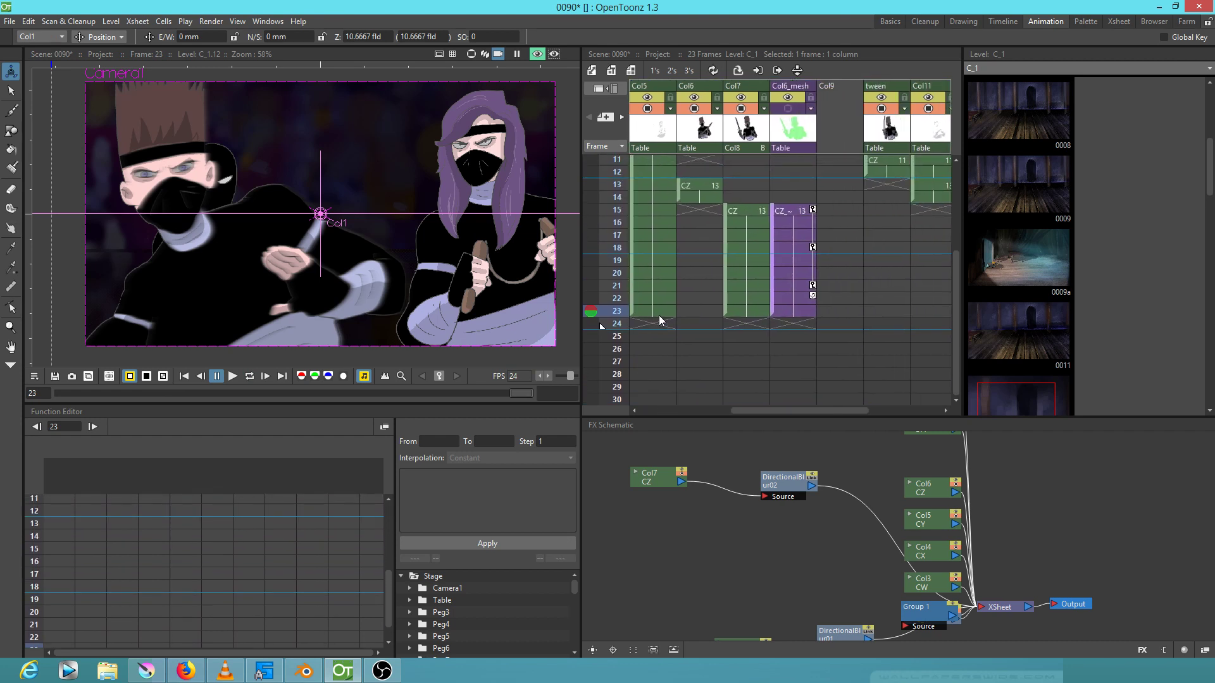
scroll(661, 316, "up", 1)
scroll(776, 313, "left", 2)
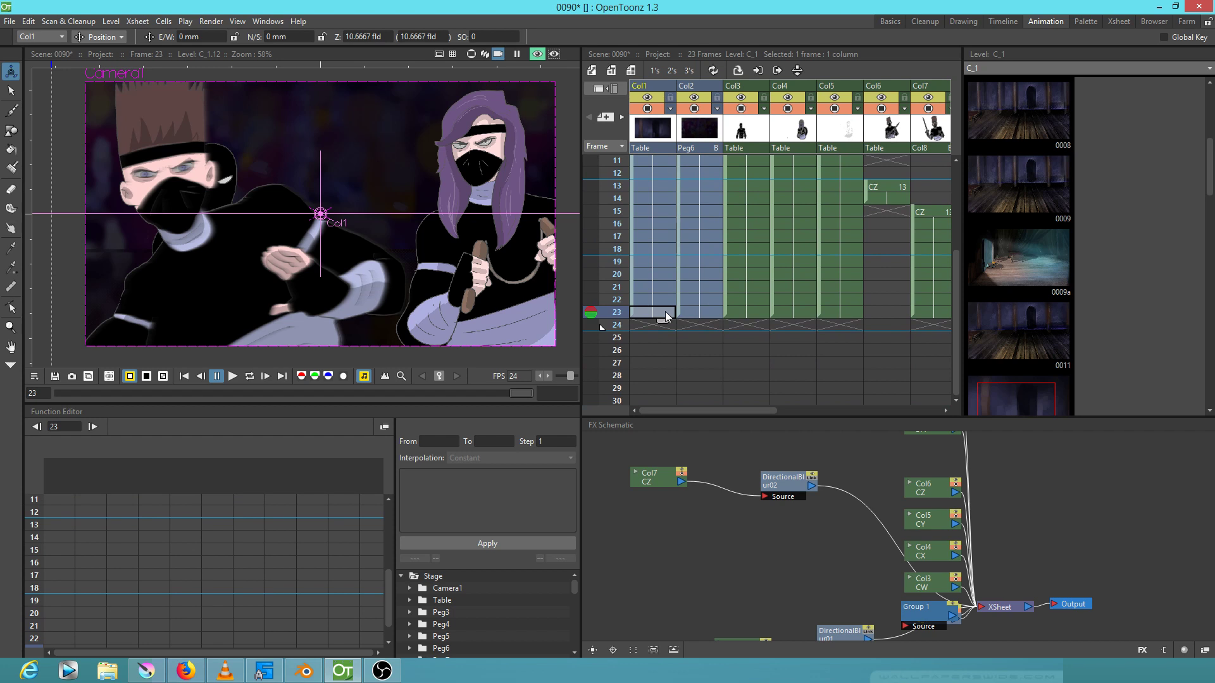
key("Insert")
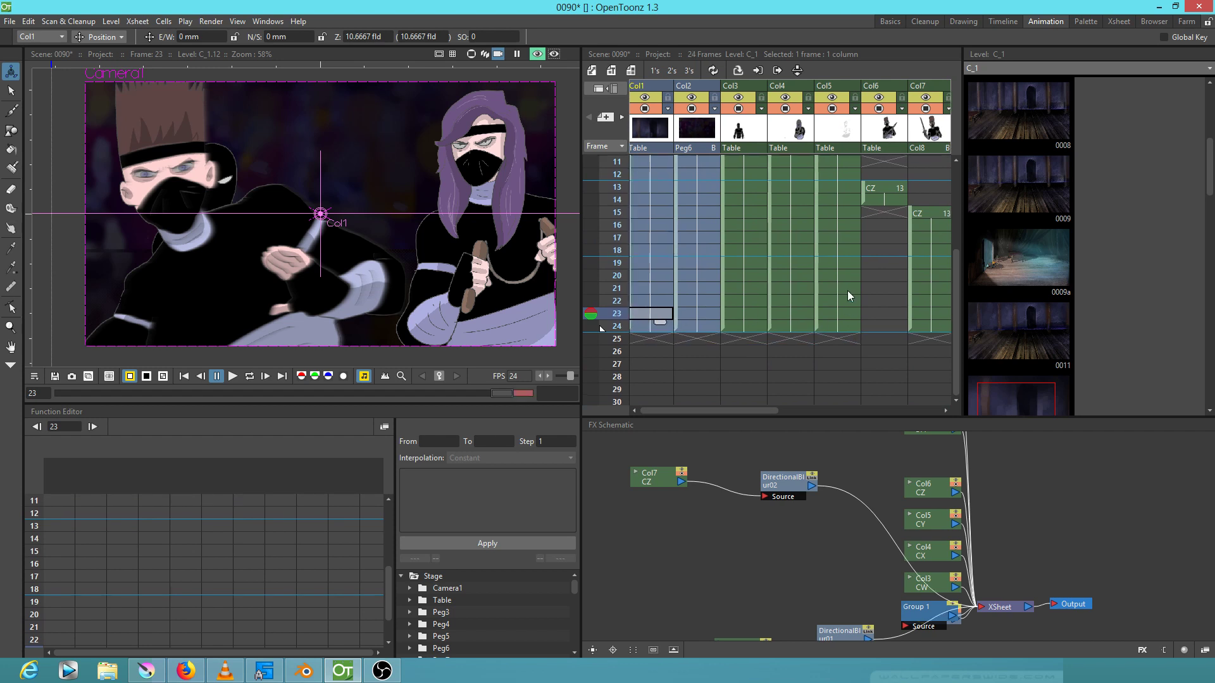
key("p")
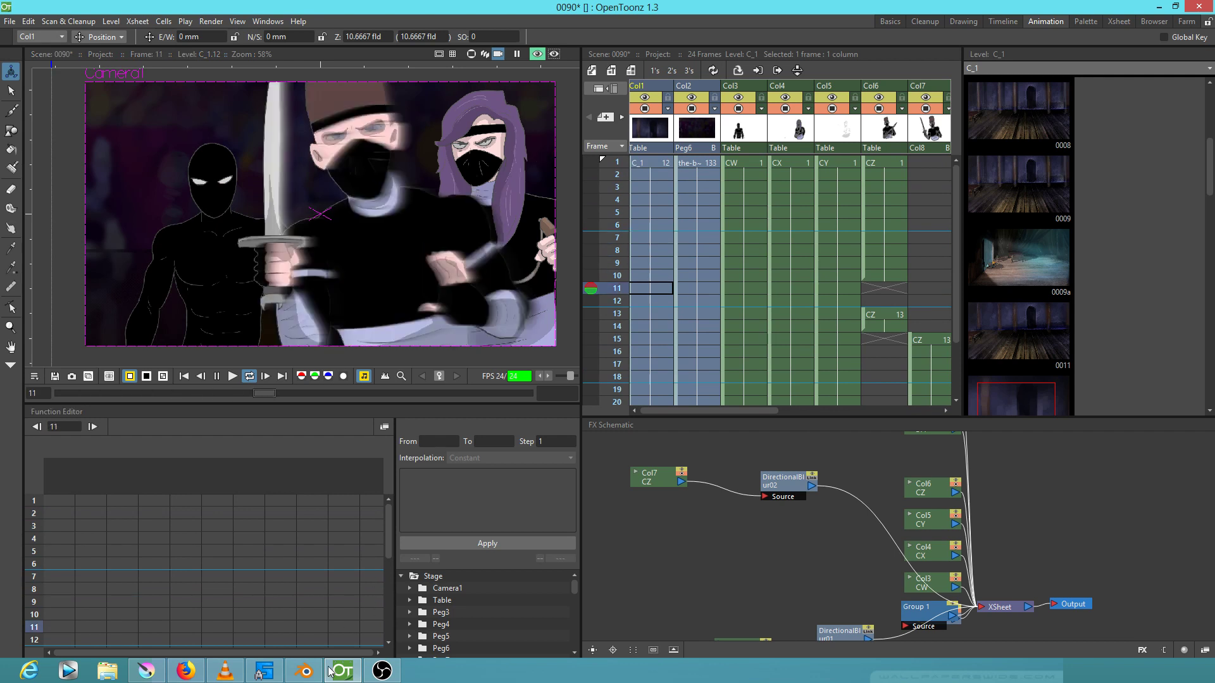
mouse_move(304, 671)
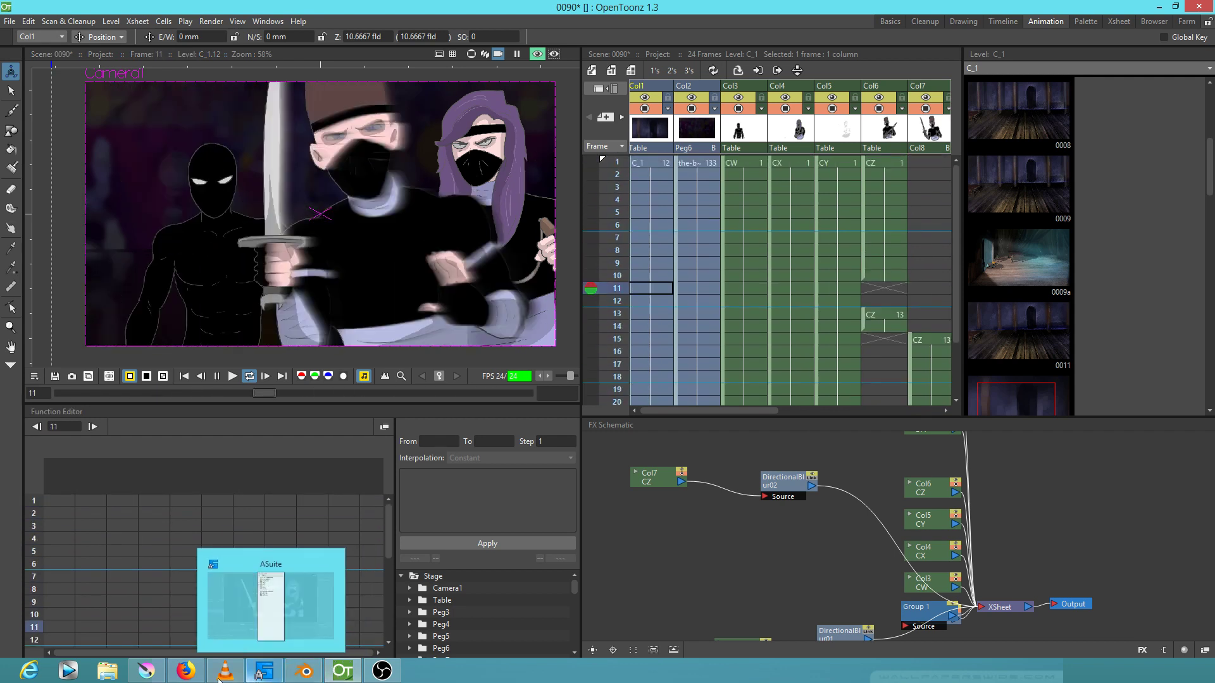
Bring up Krita, glance at the unsaved sketches and show 'akari looks back before kicking ninja.kra'
left_click(149, 672)
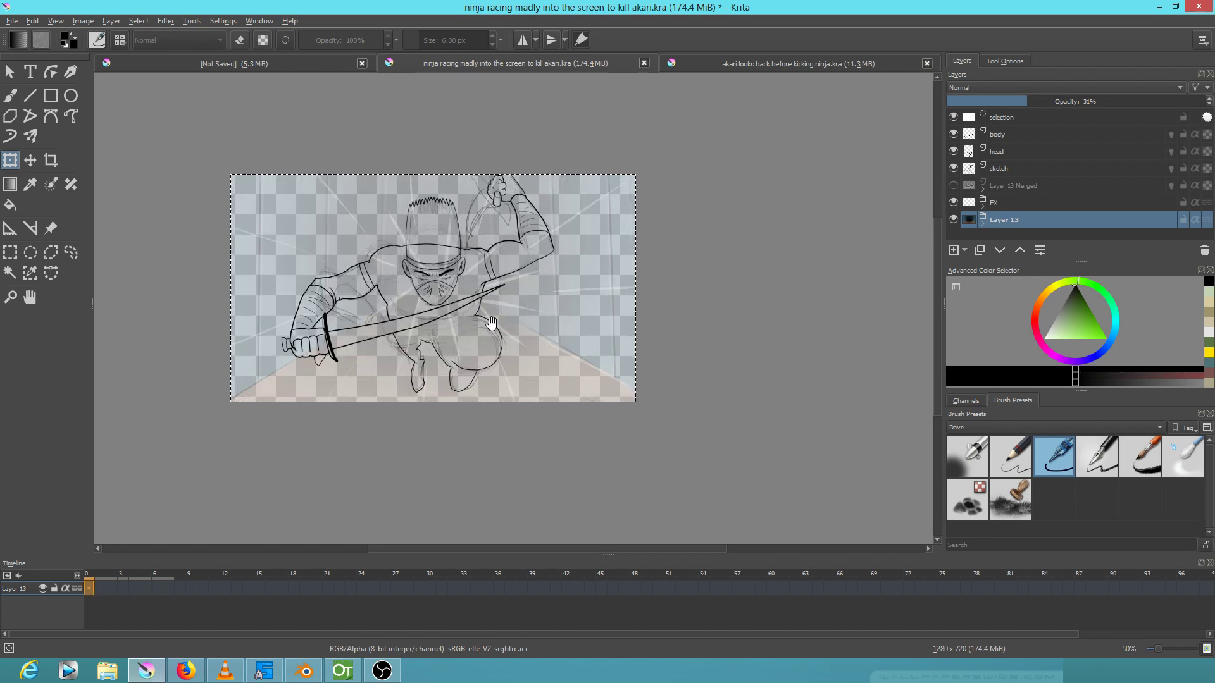
left_click(314, 63)
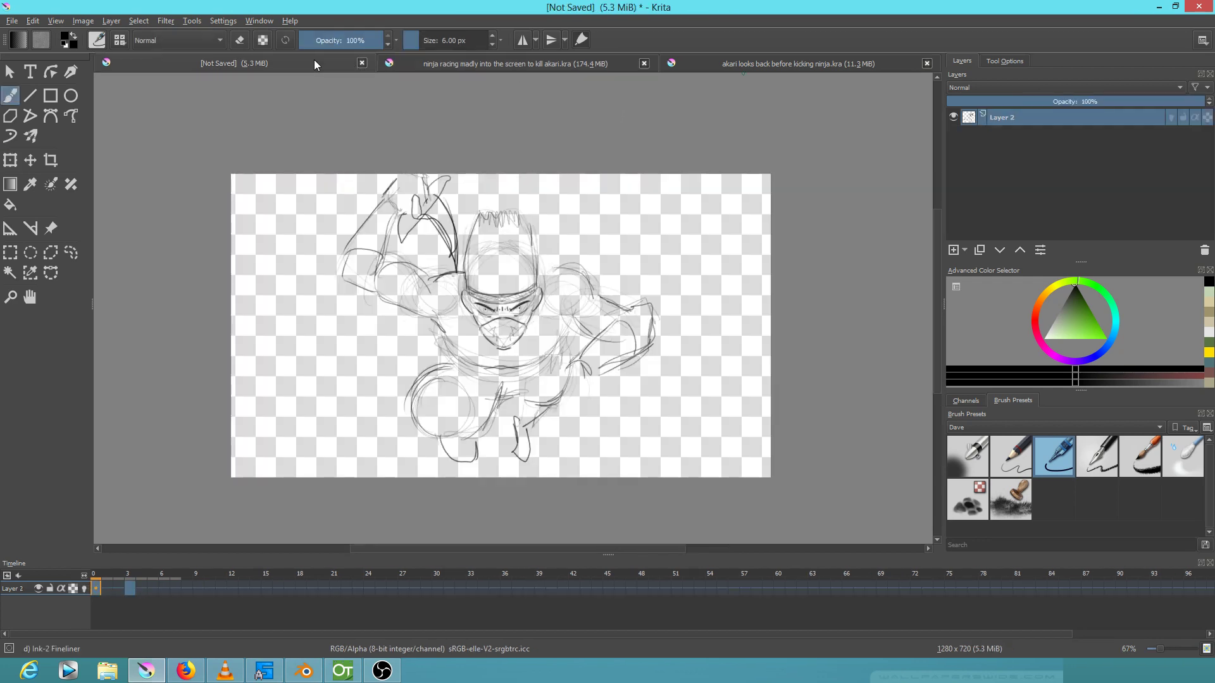
left_click(488, 63)
left_click(729, 62)
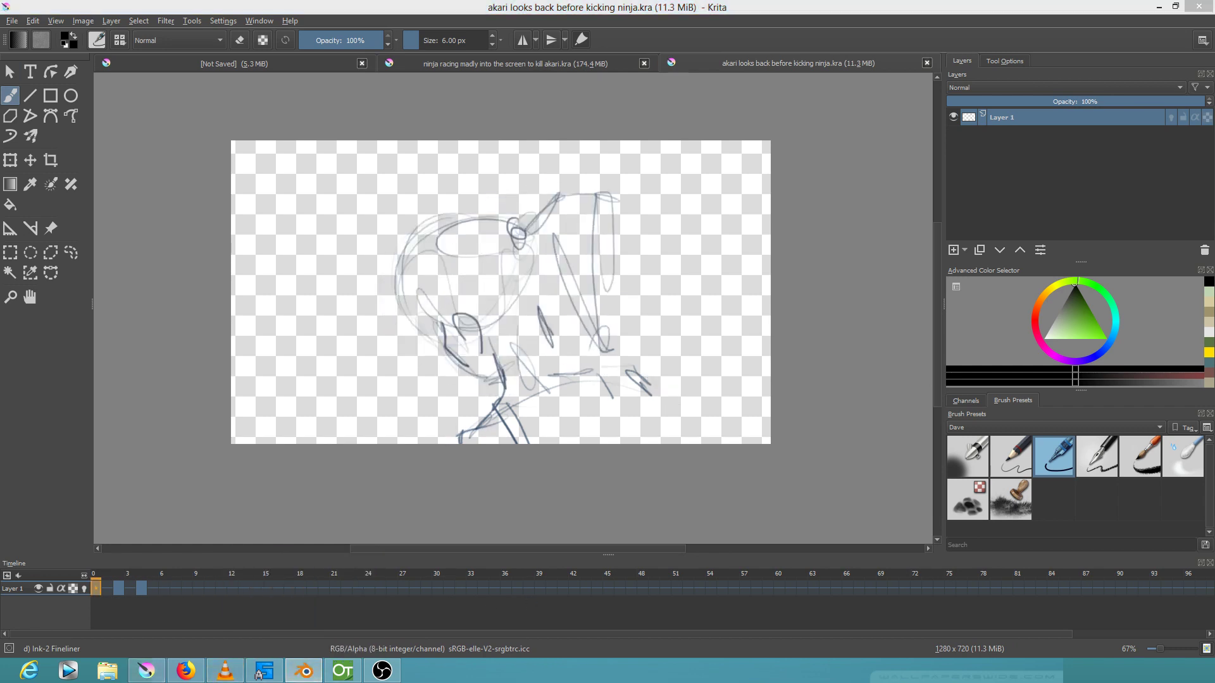
Switch to Blender's Video Editing edit, scrub to 05:07+19 on the kick shot and stop playback
key("alt+Tab")
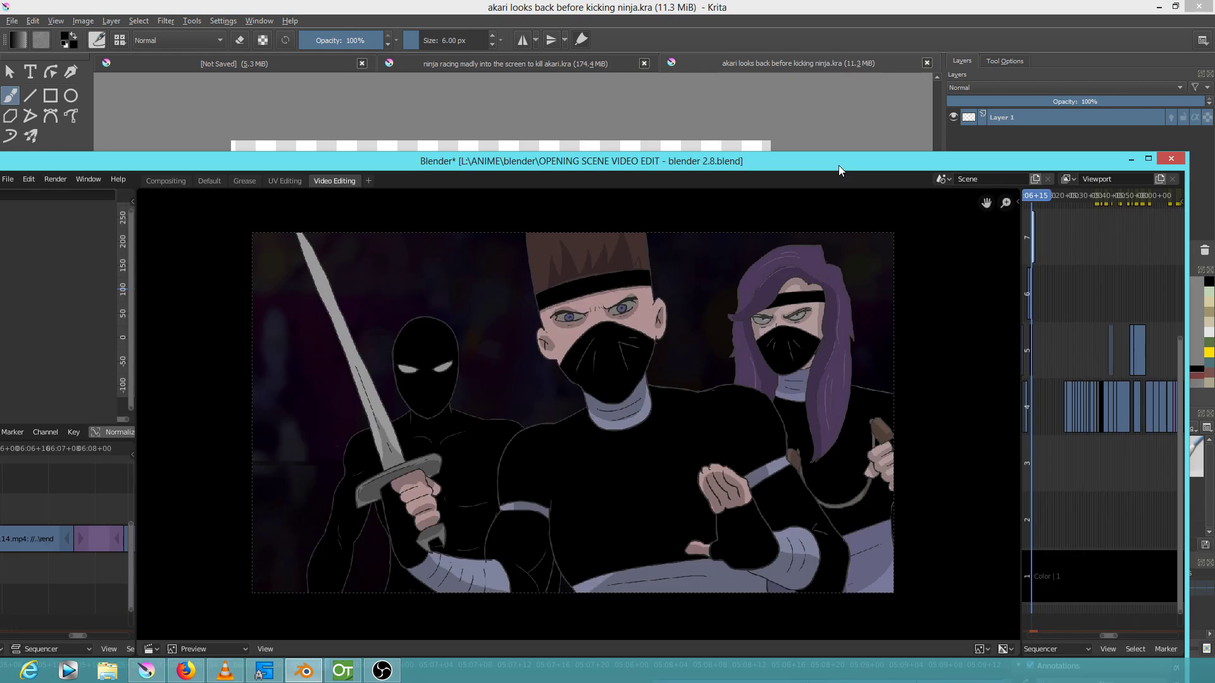
mouse_move(346, 553)
left_mouse_down()
mouse_move(611, 566)
mouse_move(599, 568)
left_mouse_up()
key("space")
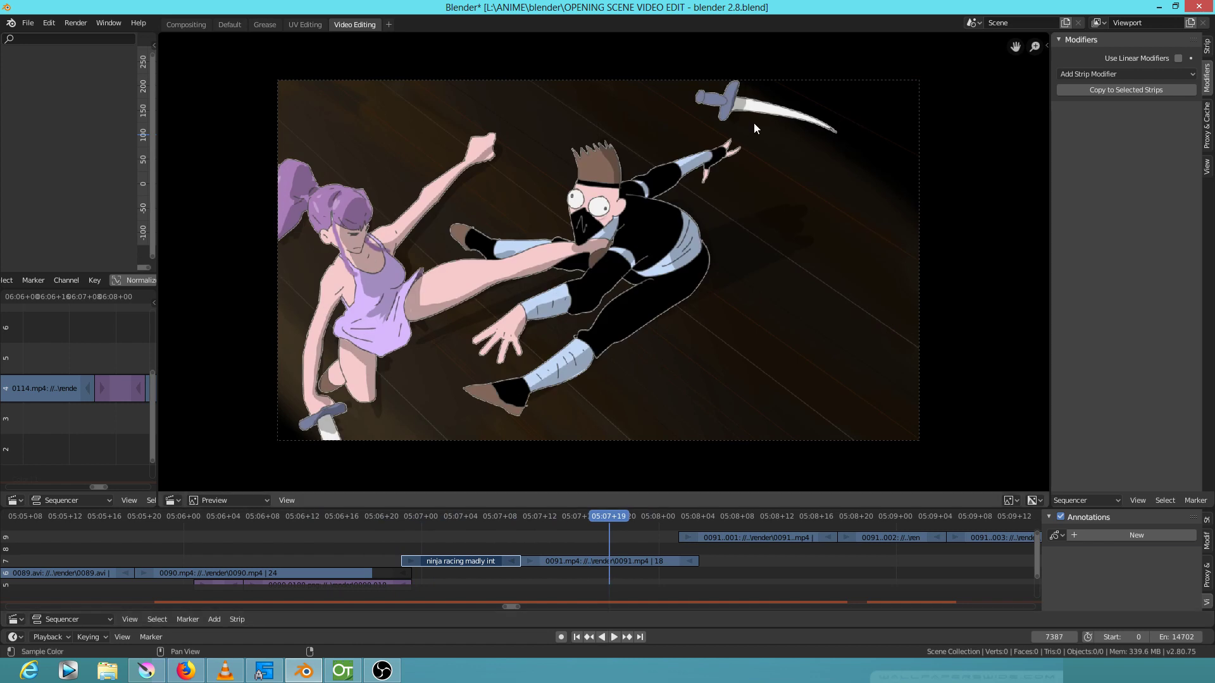